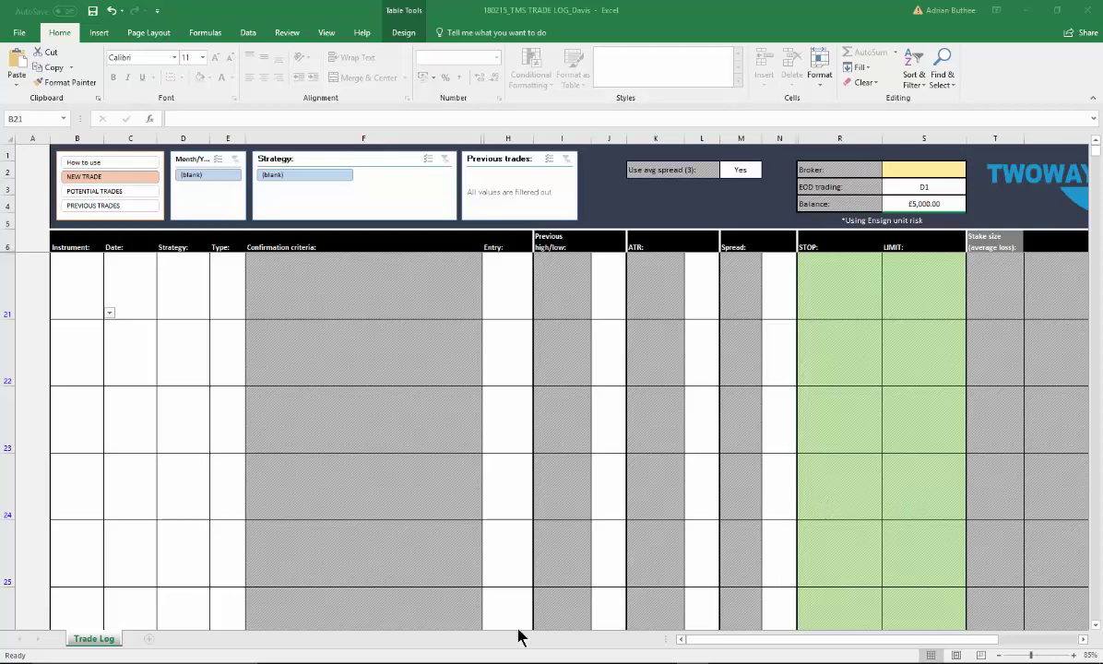
# Step: Review the Trendsignal D1 stop and limit conditions PDF for the listed instruments
pyautogui.click(286, 663)
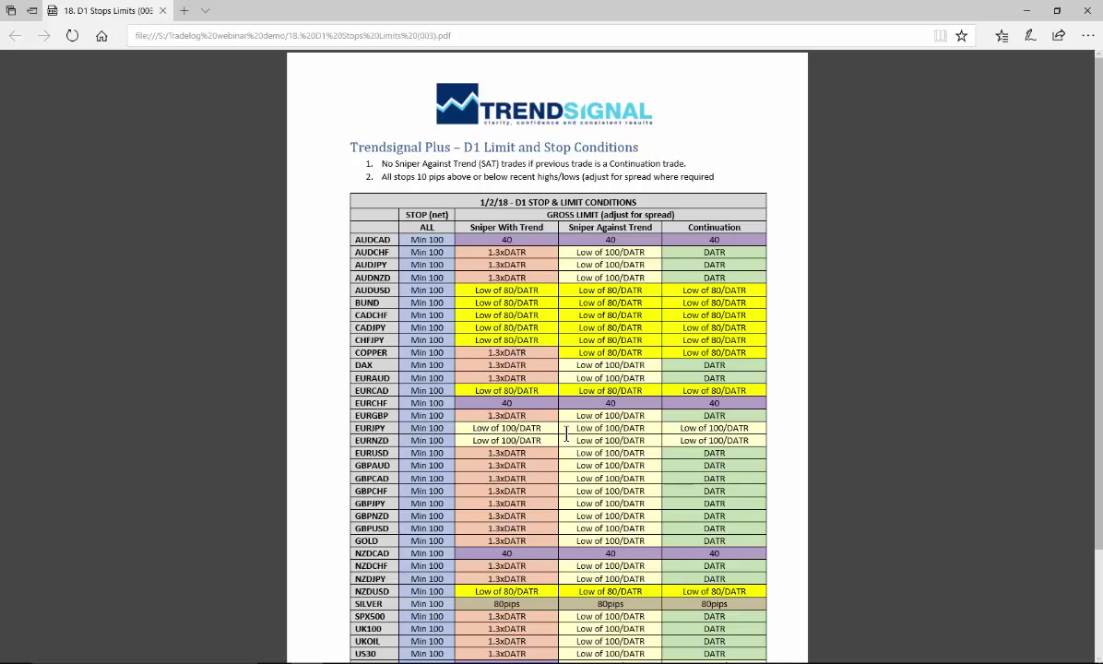
pyautogui.hotkey('alt', 'Tab')
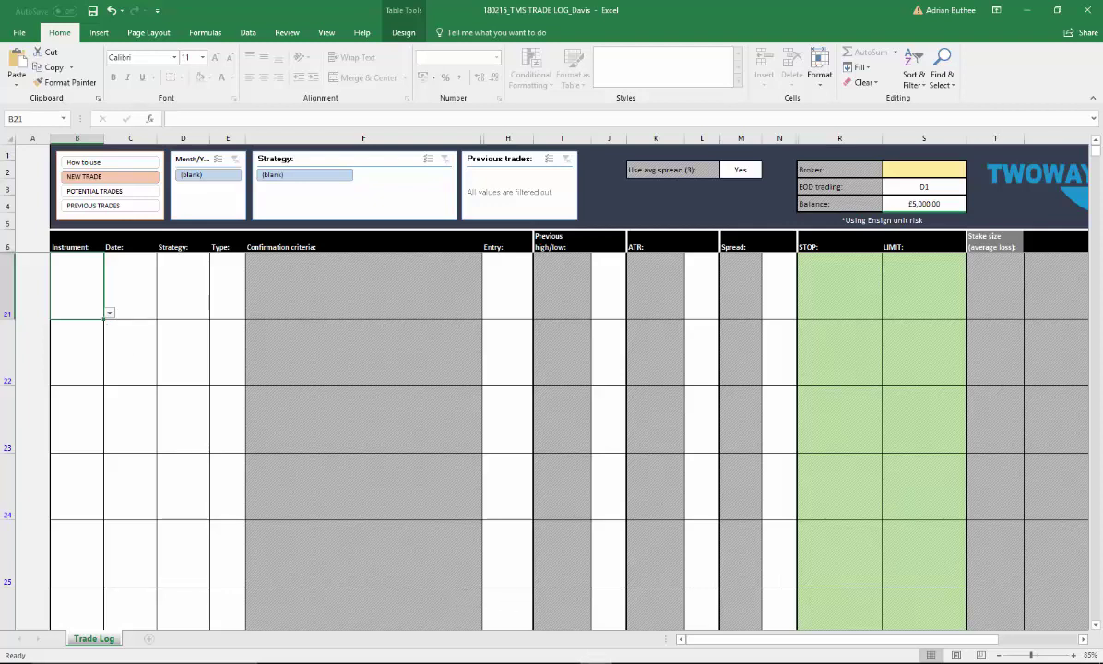
# Step: Switch to Ensign 10 and move the CHF/JPY daily chart back to the early-February yellow circle signal, returning to the Excel trade log
pyautogui.hotkey('alt', 'Tab')
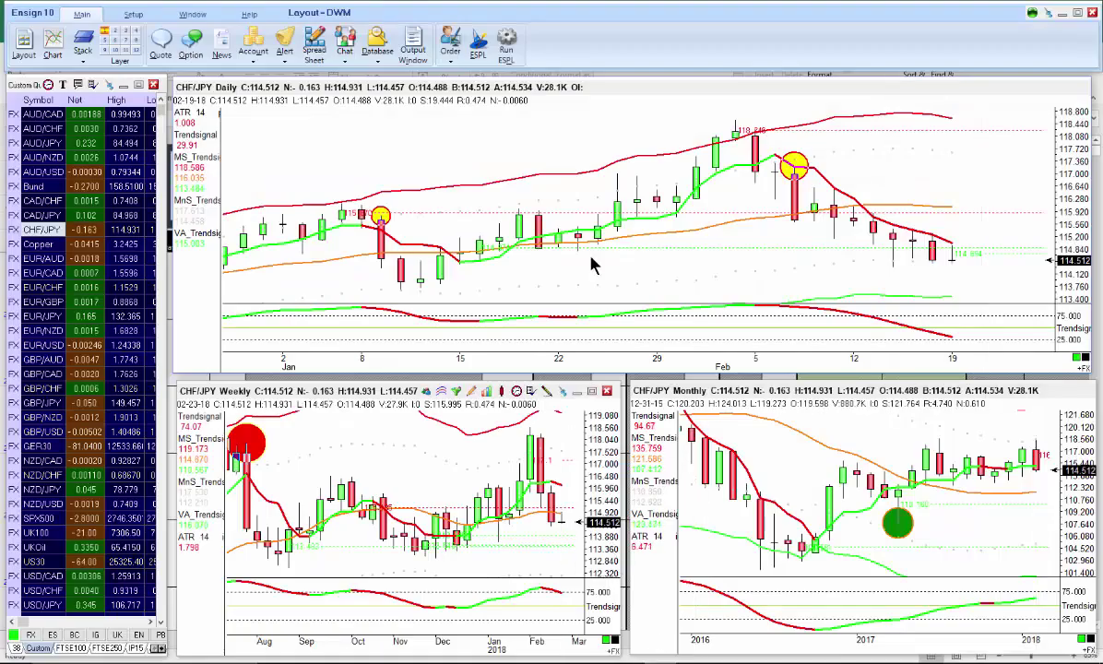
pyautogui.moveTo(652, 181); pyautogui.dragTo(827, 137)
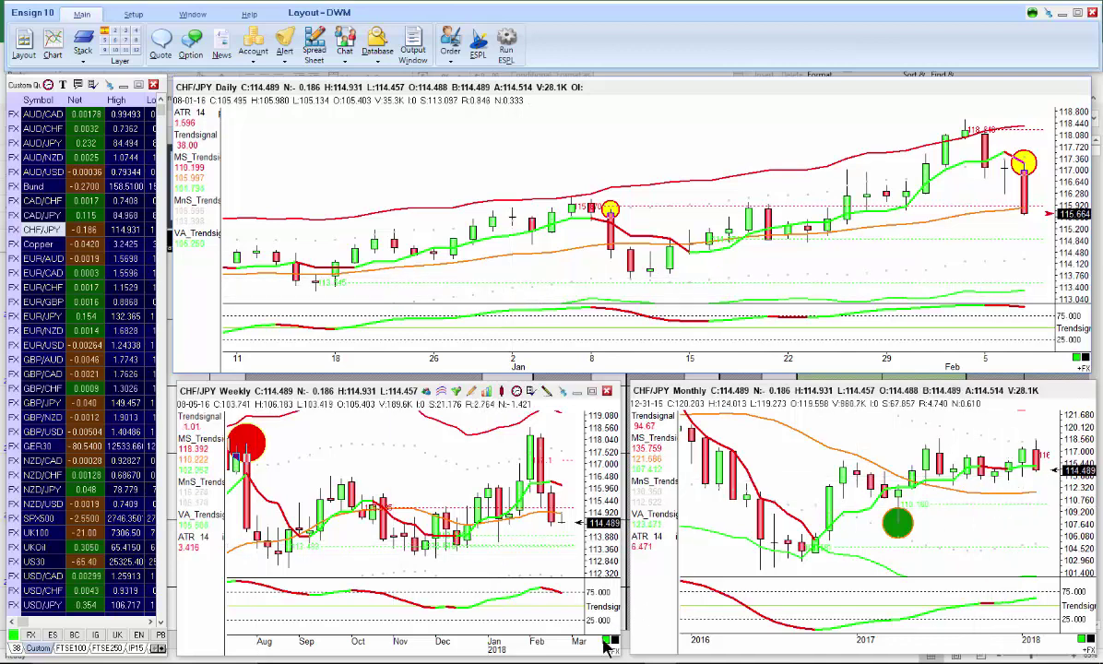
pyautogui.hotkey('alt', 'Tab')
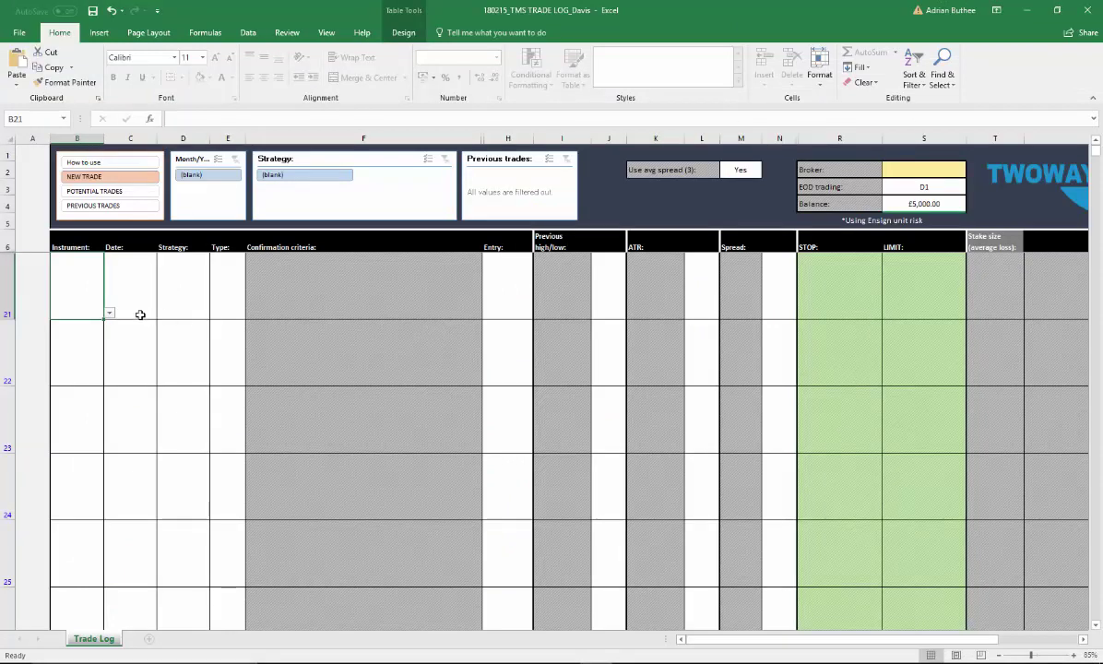
# Step: Enlarge the trade log to 110% and look over the instrument list and the blank input cells in row 21
pyautogui.click(1074, 655)
pyautogui.click(1074, 655)
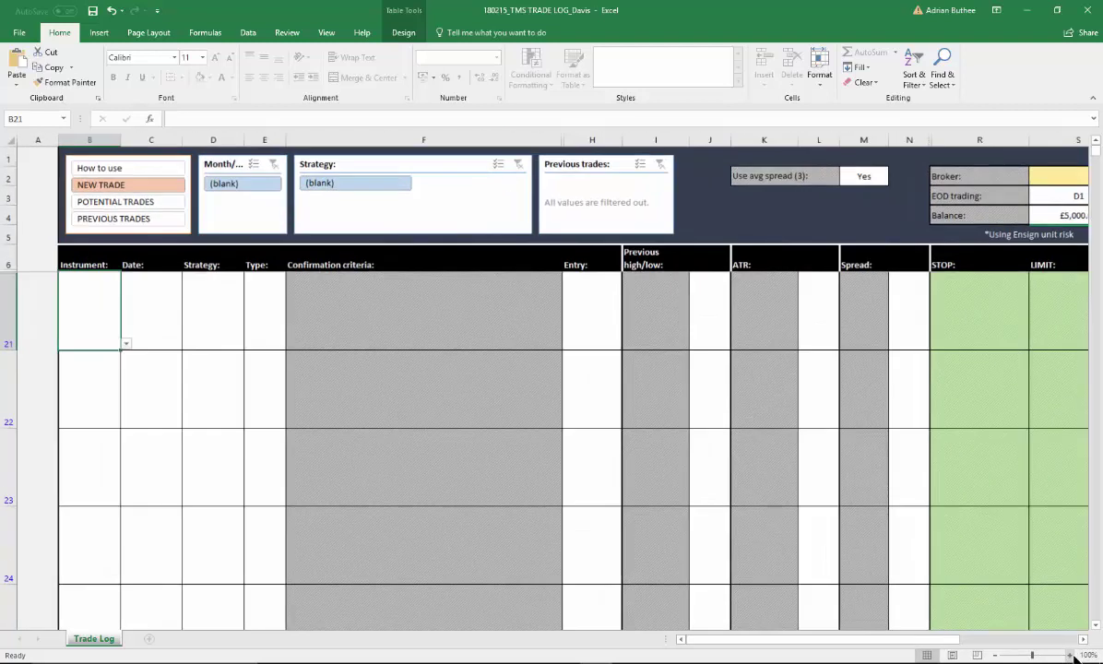
pyautogui.click(1074, 655)
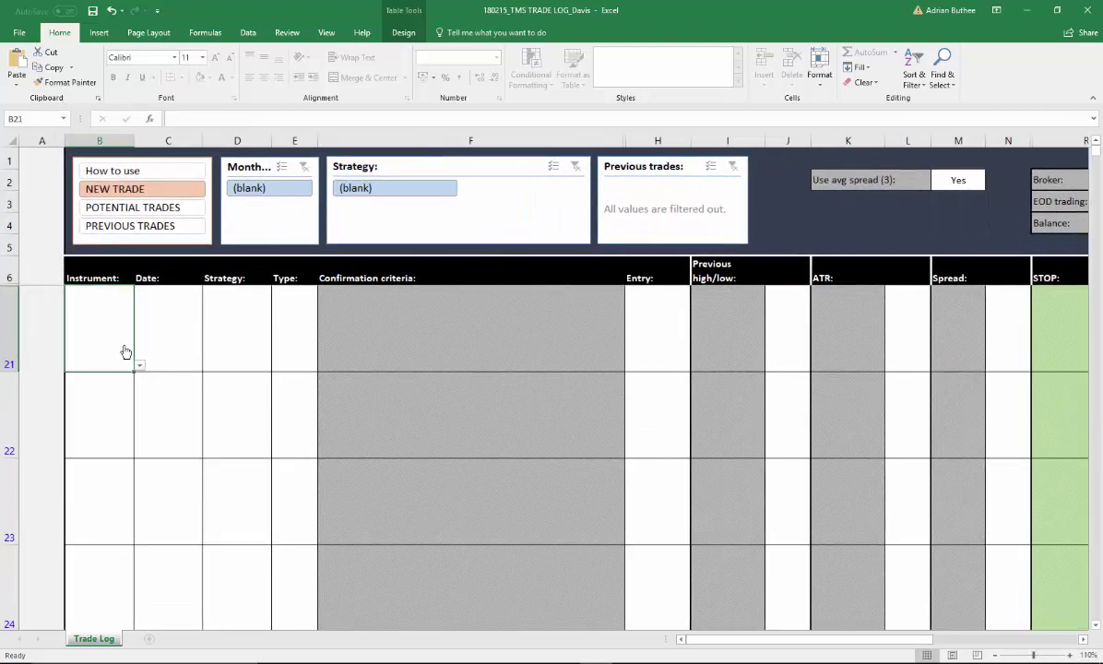
pyautogui.hotkey('alt', 'Down')
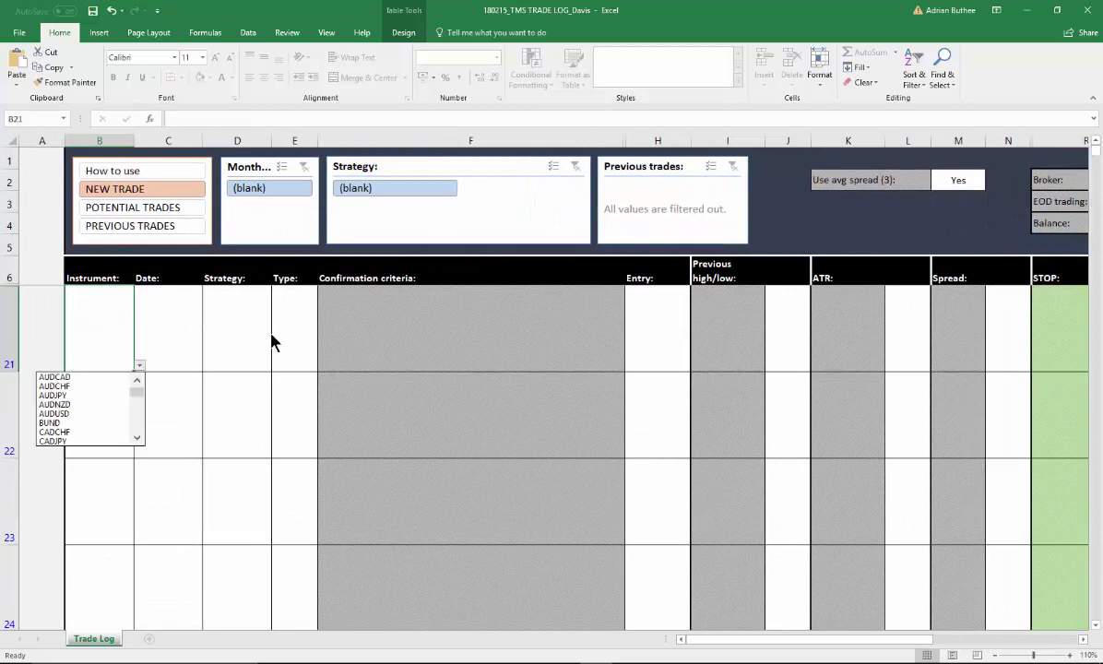
pyautogui.press('Escape')
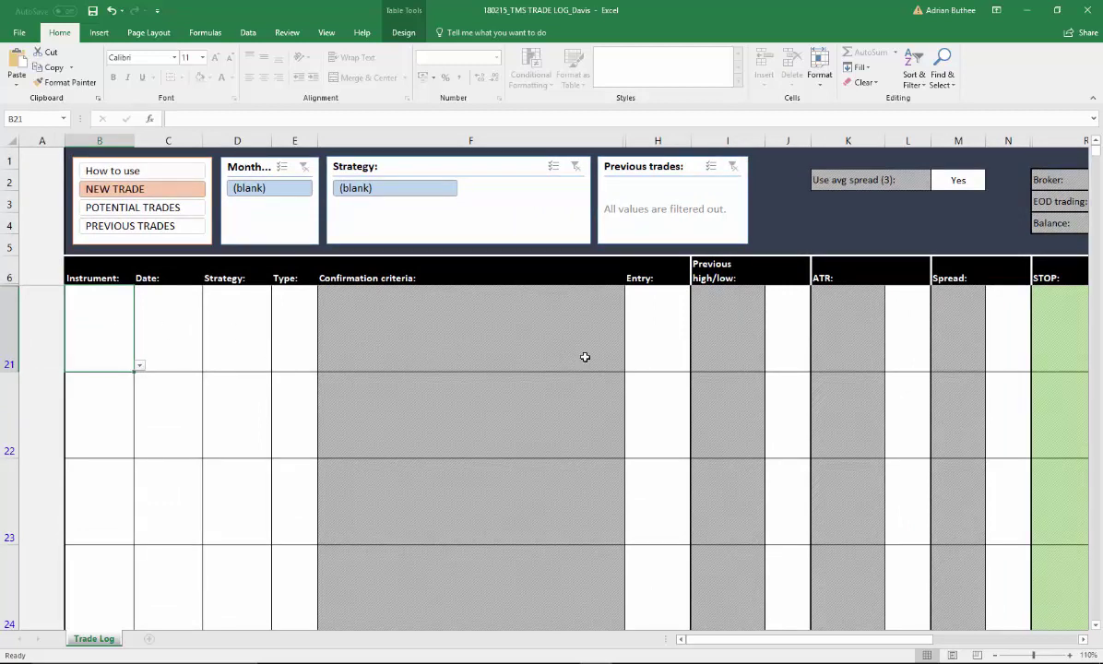
pyautogui.click(779, 338)
pyautogui.click(1008, 331)
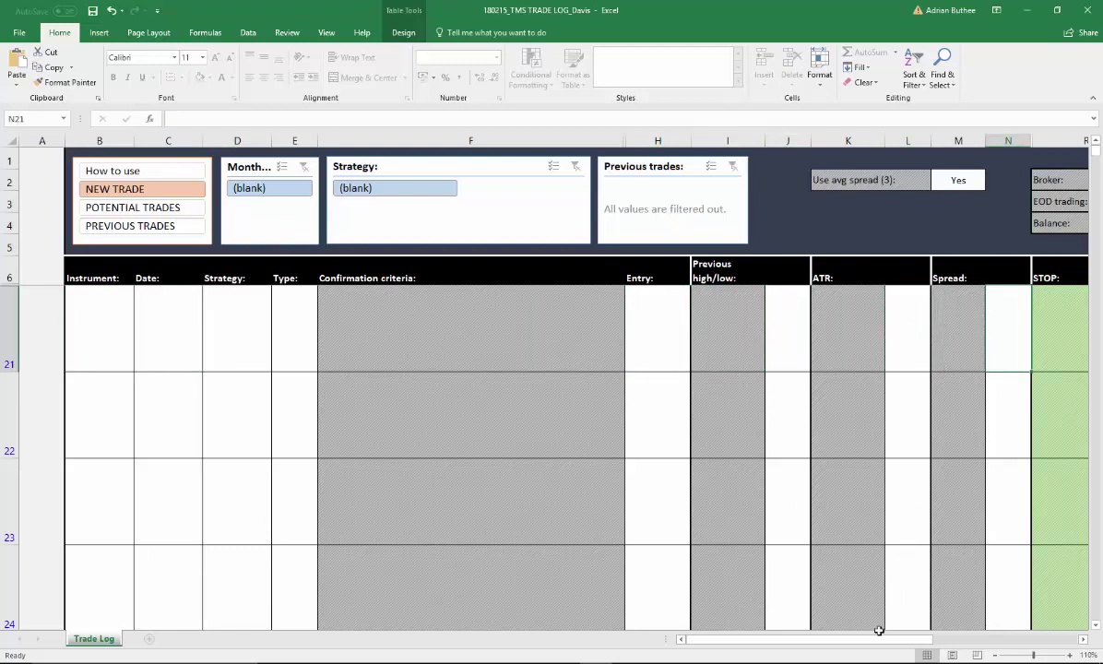
pyautogui.moveTo(880, 646); pyautogui.dragTo(819, 616)
# Step: Shrink the trade log window so the charts stay in view and set the instrument in row 21 to CHFJPY
pyautogui.click(111, 330)
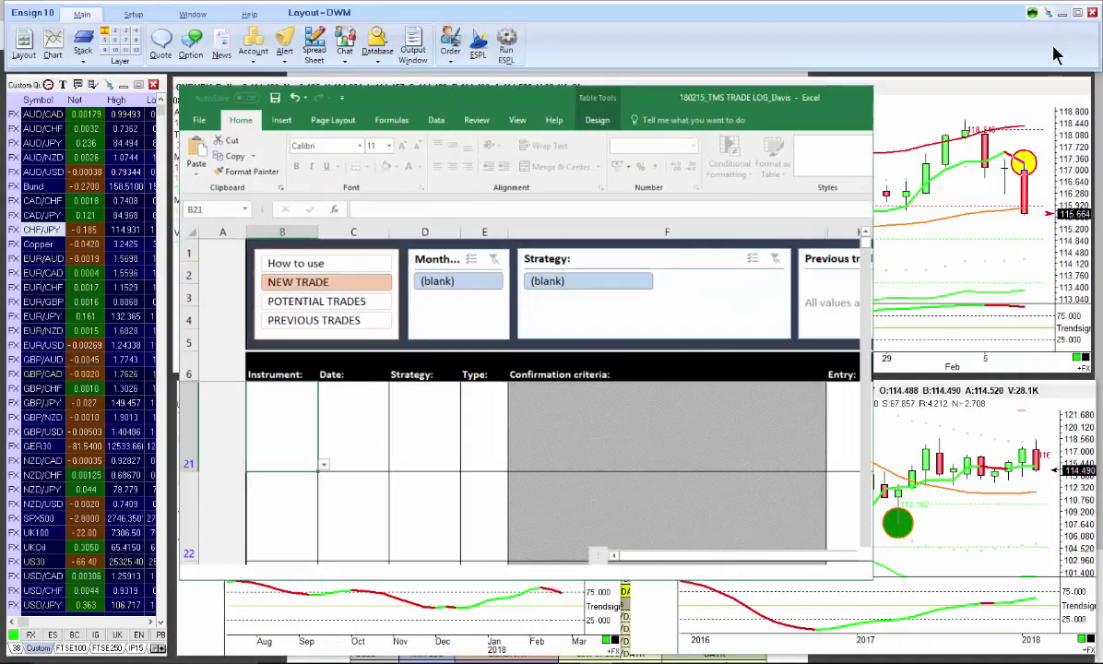
pyautogui.click(1057, 10)
pyautogui.moveTo(522, 118); pyautogui.dragTo(526, 135)
pyautogui.click(354, 489)
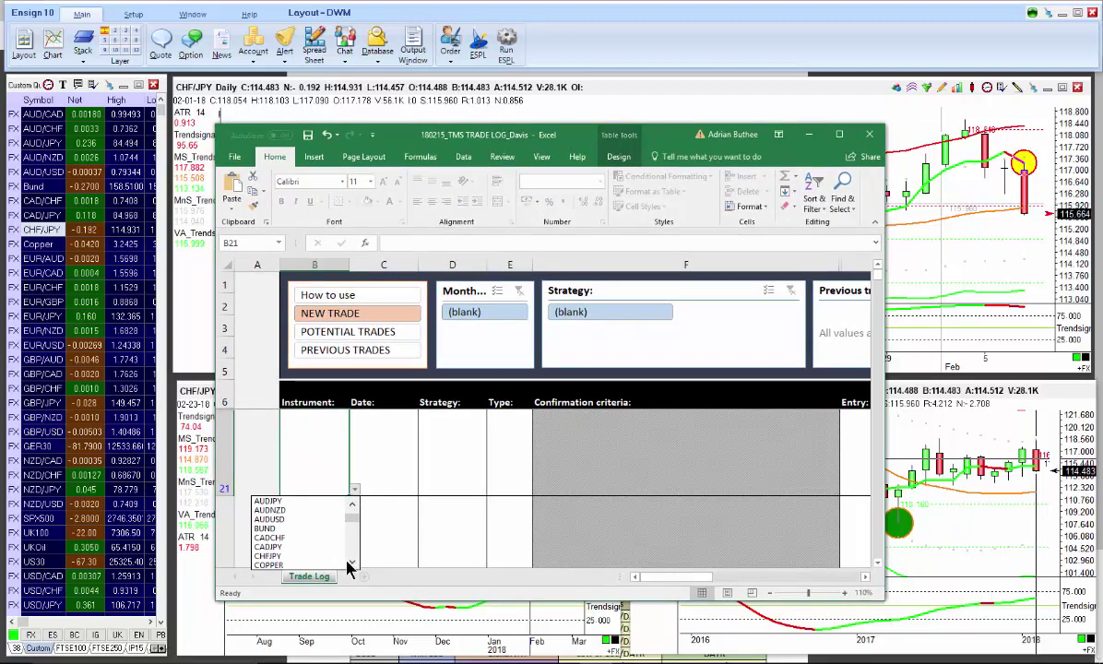
pyautogui.scroll(-2, 304, 549)
pyautogui.click(293, 557)
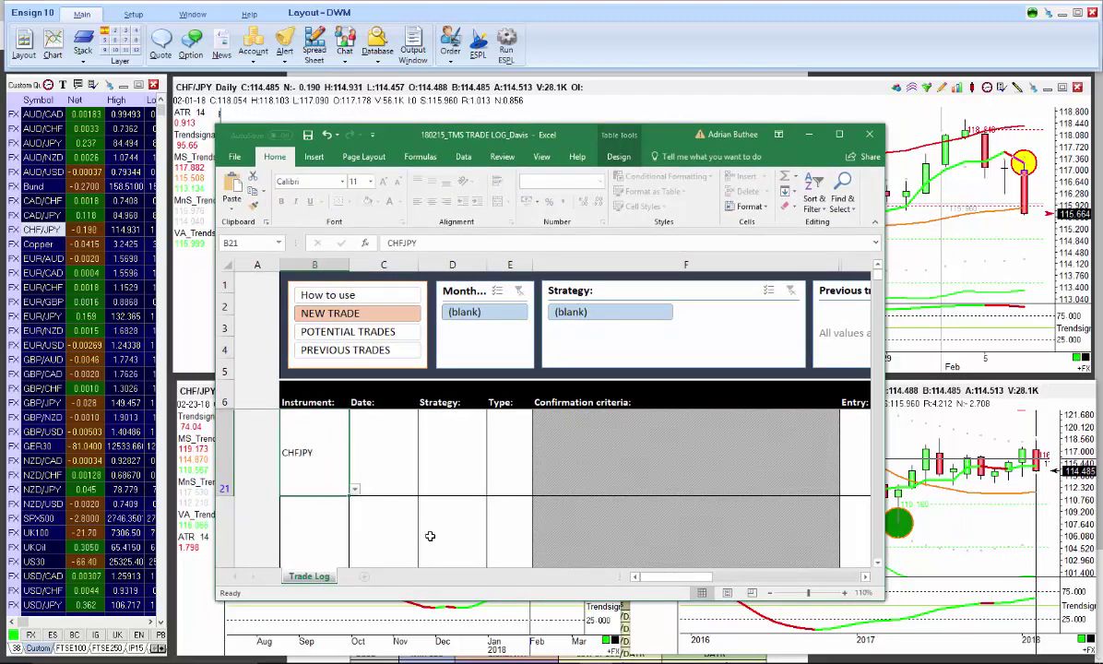
# Step: Set the CHFJPY trade's strategy to Sniper AGAINST trend and its type to Short
pyautogui.click(429, 433)
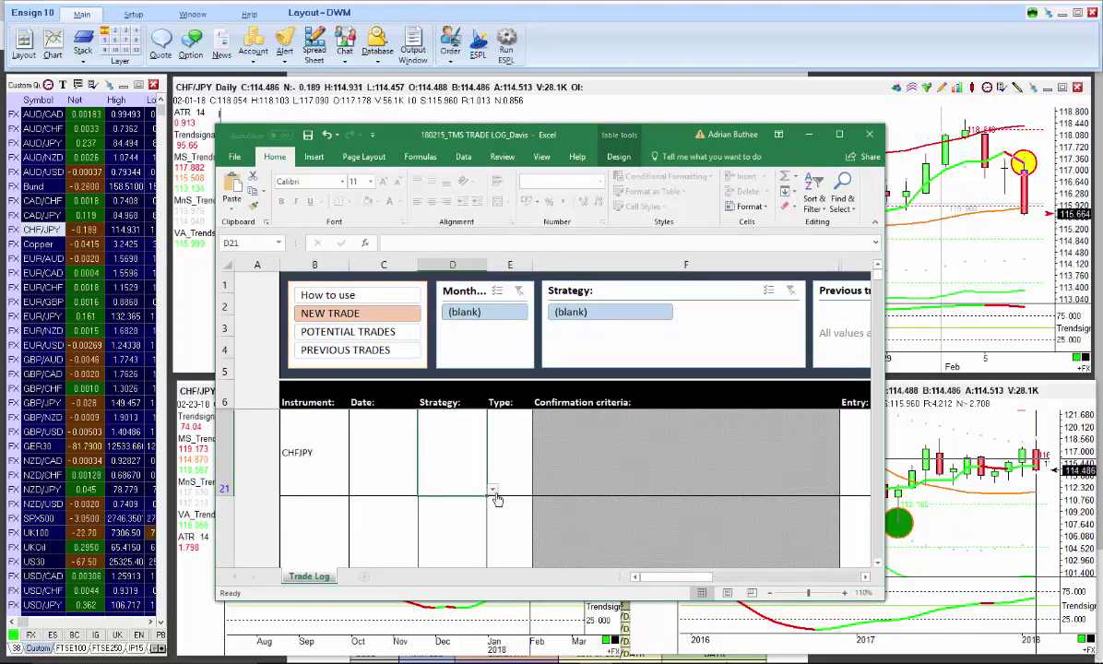
pyautogui.click(493, 489)
pyautogui.click(433, 510)
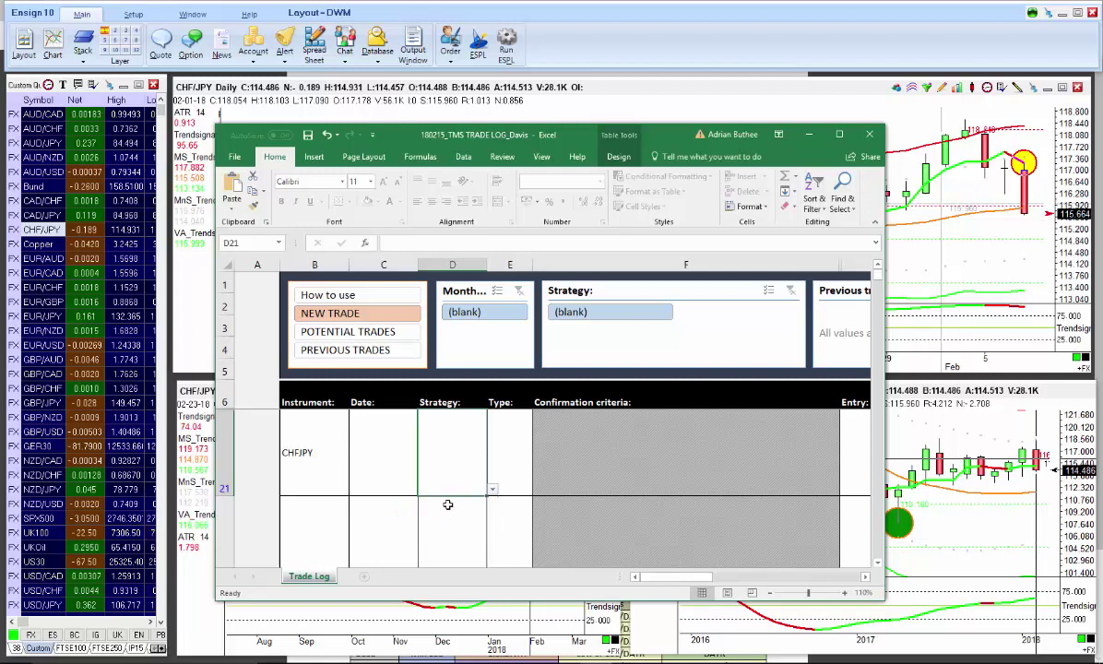
pyautogui.click(510, 432)
pyautogui.click(539, 489)
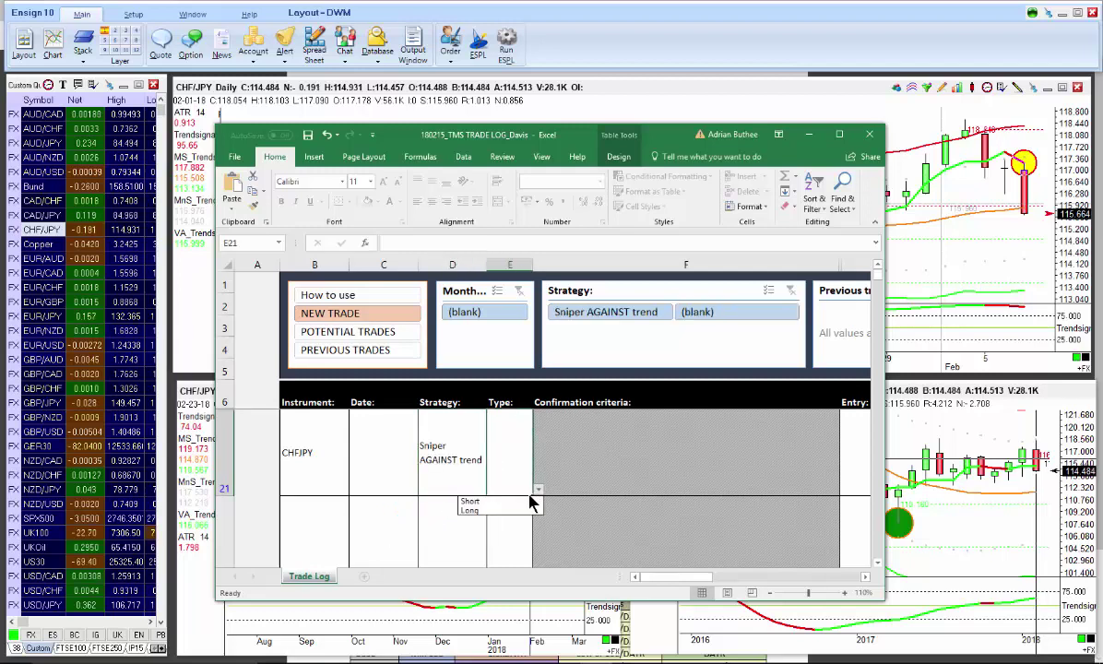
pyautogui.click(478, 507)
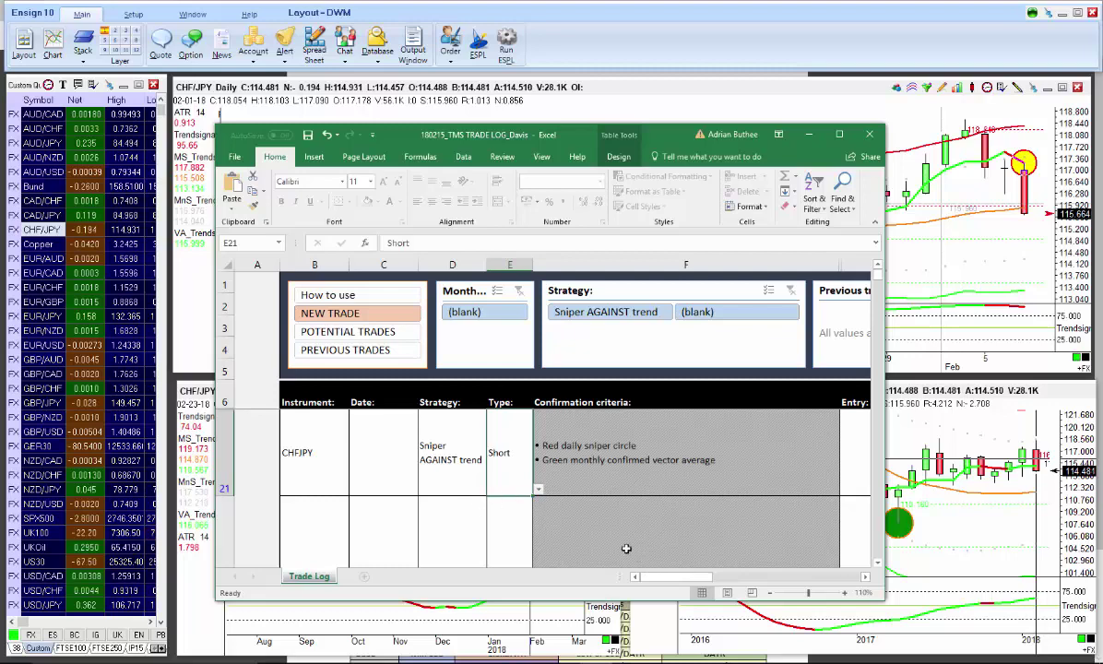
# Step: Show the CHFJPY trade's entry, previous high, ATR and spread columns in a maximized window, with the Entry cell selected
pyautogui.moveTo(686, 578); pyautogui.dragTo(722, 580)
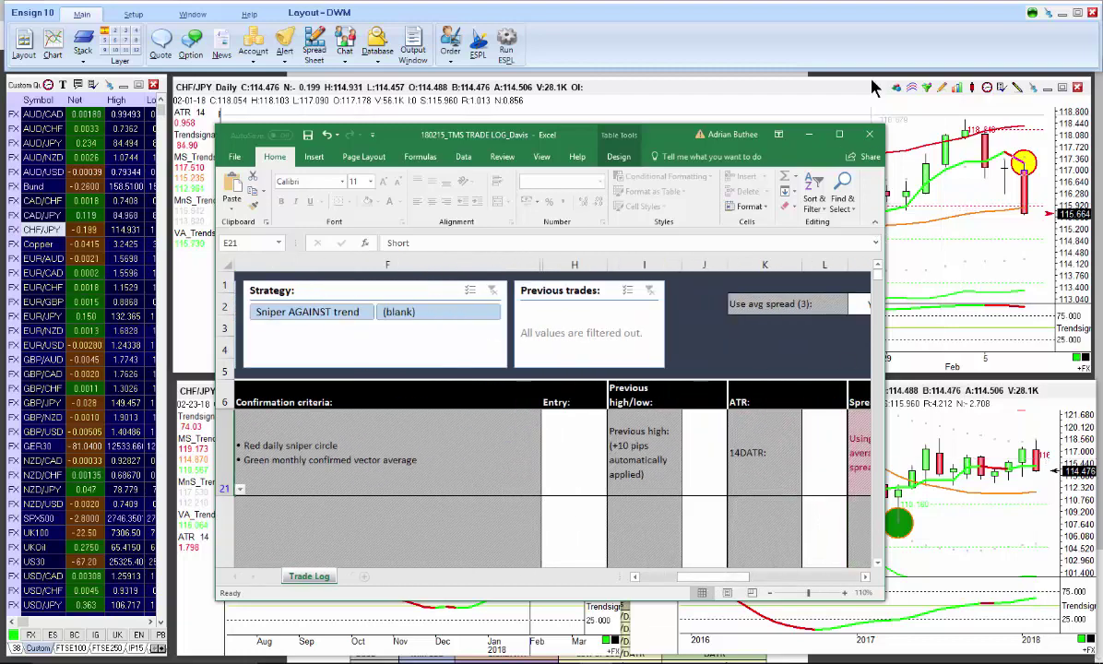
pyautogui.click(810, 135)
pyautogui.click(370, 327)
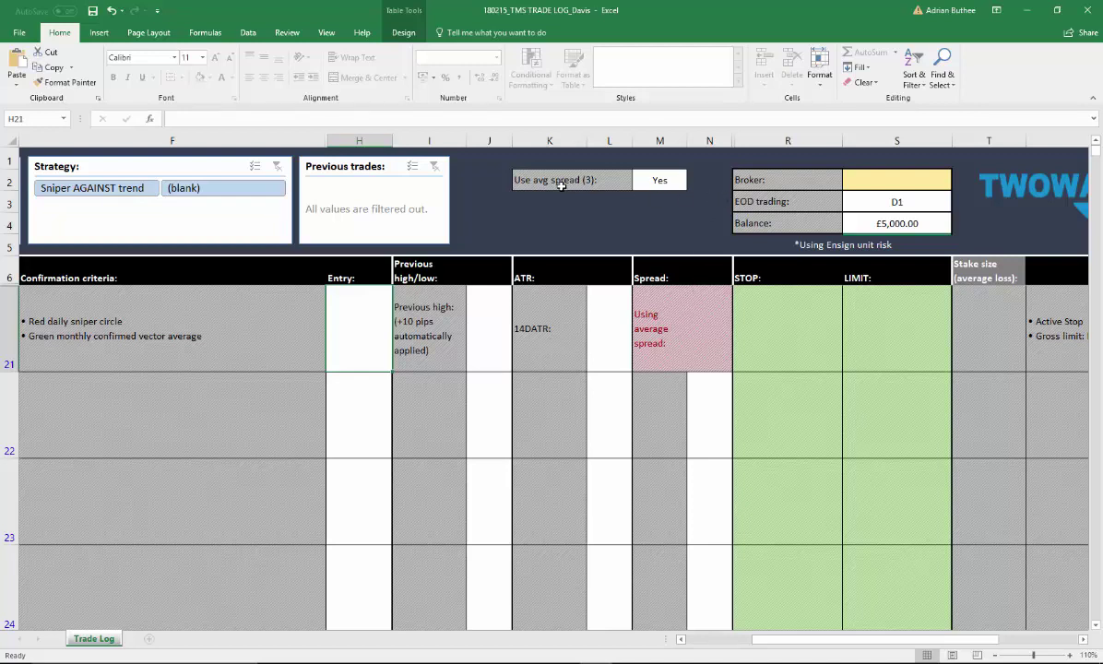
# Step: Set the average spread option to No, check the manual spread cell in row 21, and set the option back to Yes
pyautogui.click(653, 179)
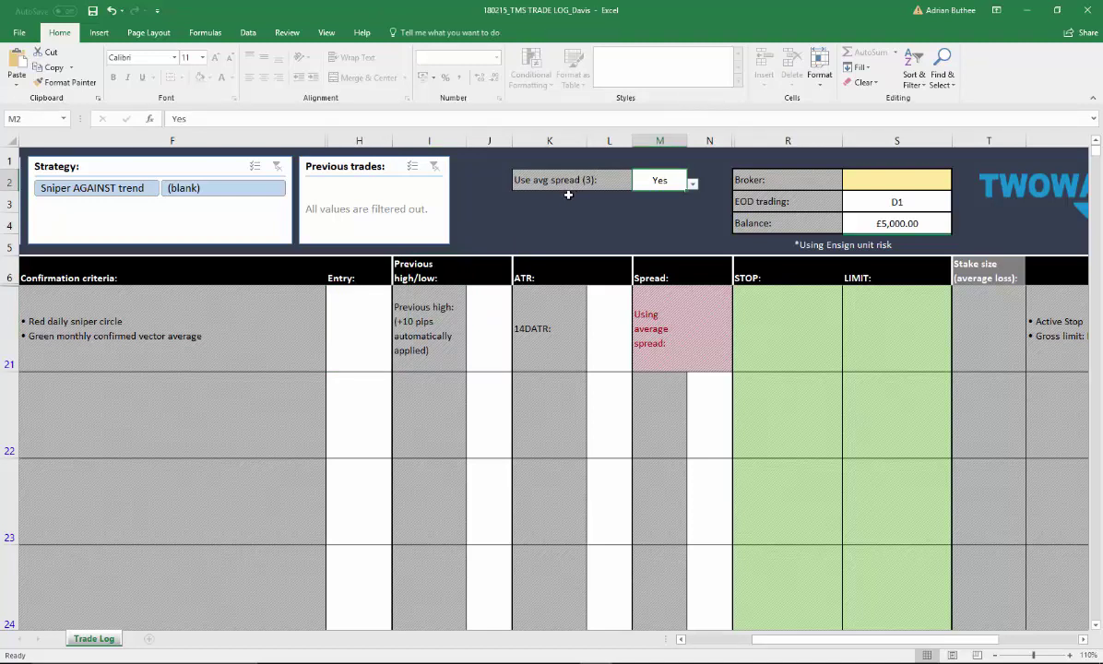
pyautogui.click(693, 184)
pyautogui.click(650, 204)
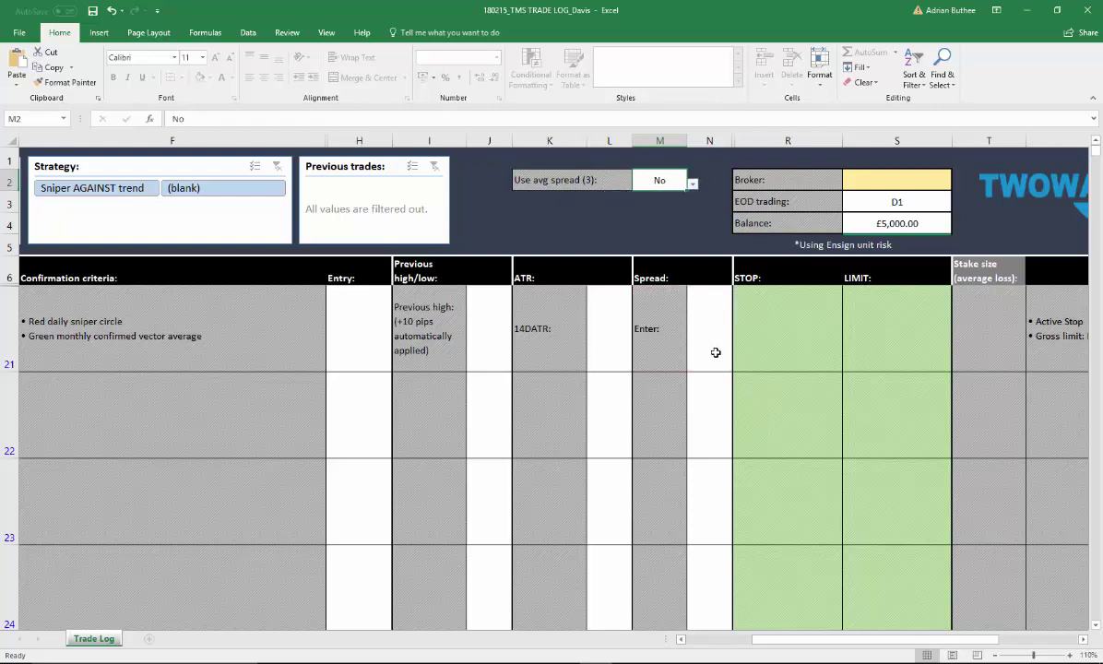
pyautogui.click(713, 342)
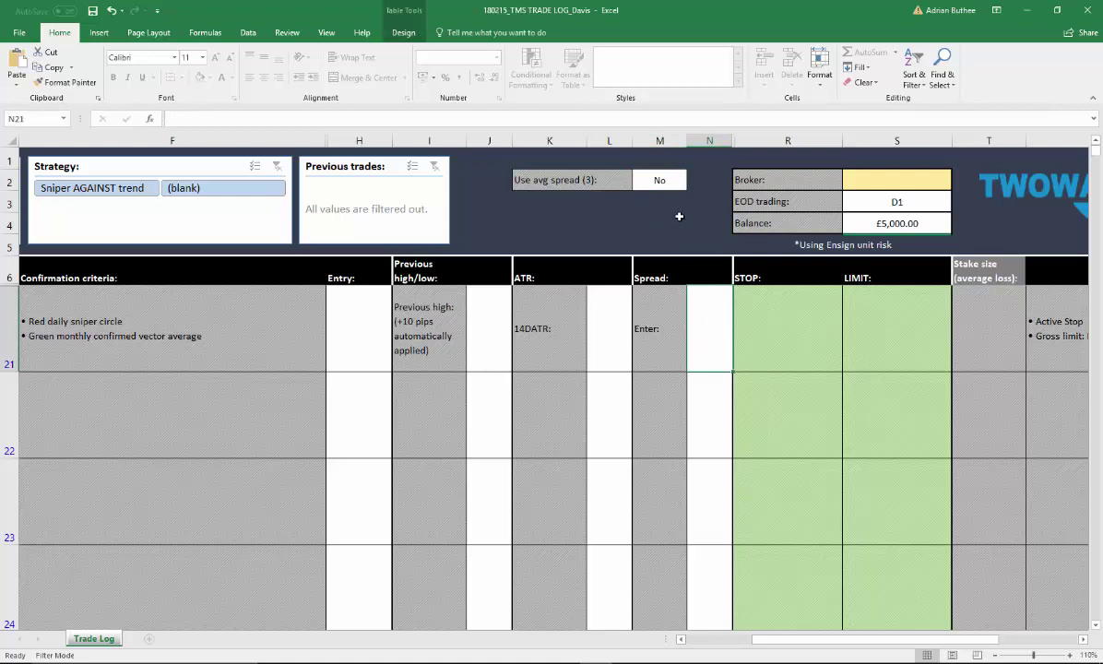
pyautogui.click(668, 180)
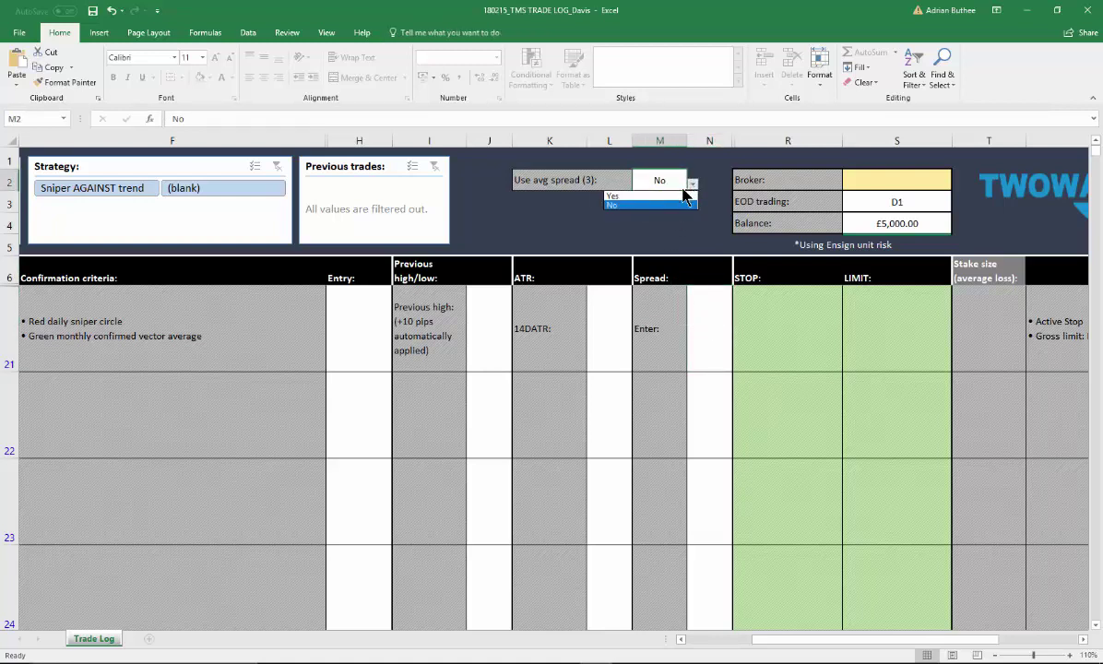
pyautogui.click(636, 196)
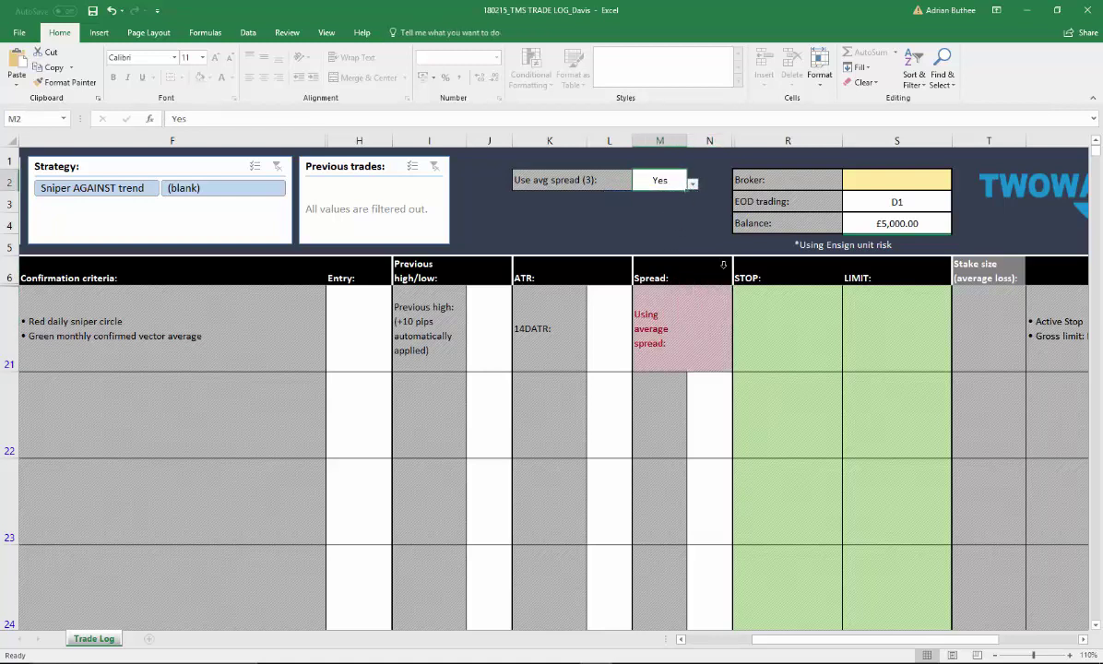
# Step: With the trade log beside the daily chart, enter 115.664 as the CHFJPY entry price and 118.544 as the previous high
pyautogui.click(378, 324)
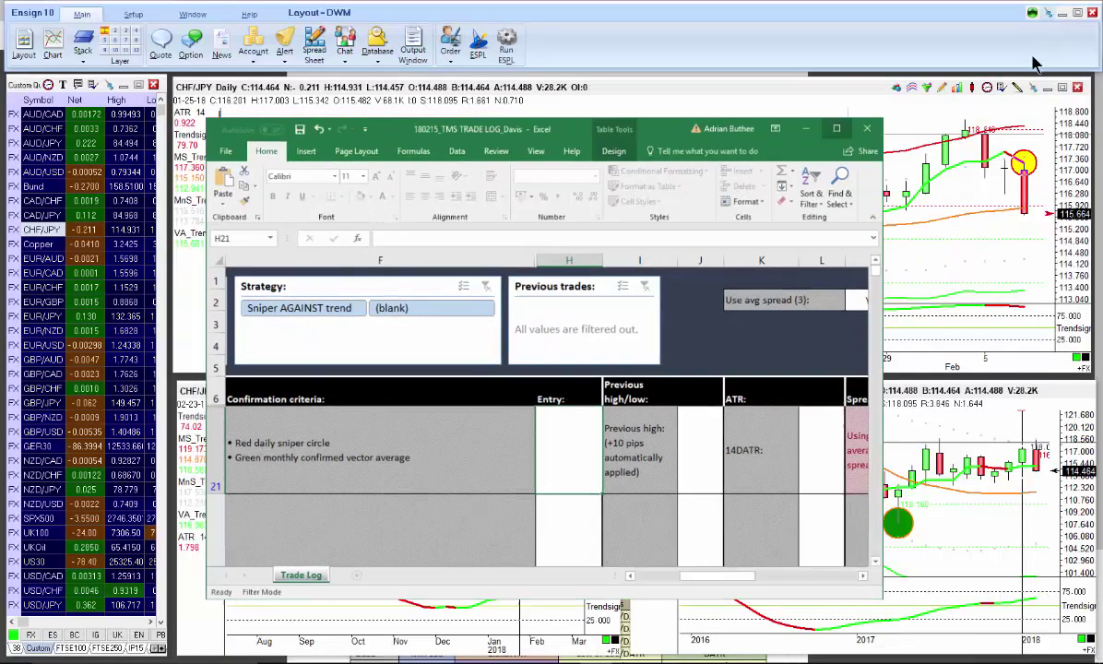
pyautogui.click(1057, 10)
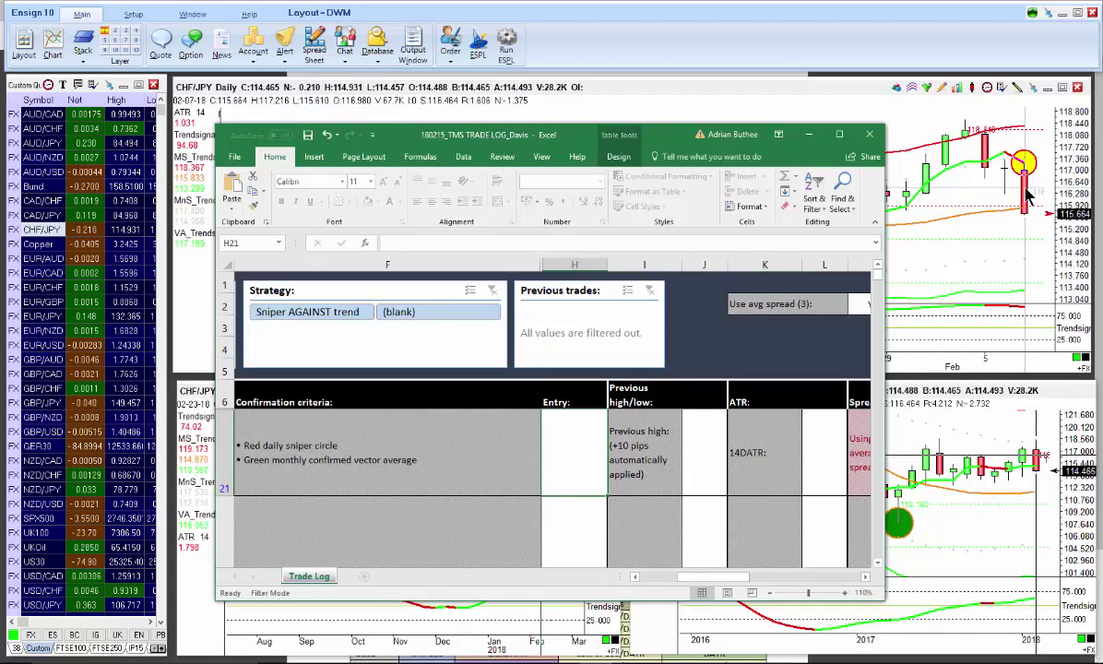
pyautogui.write('115.664')
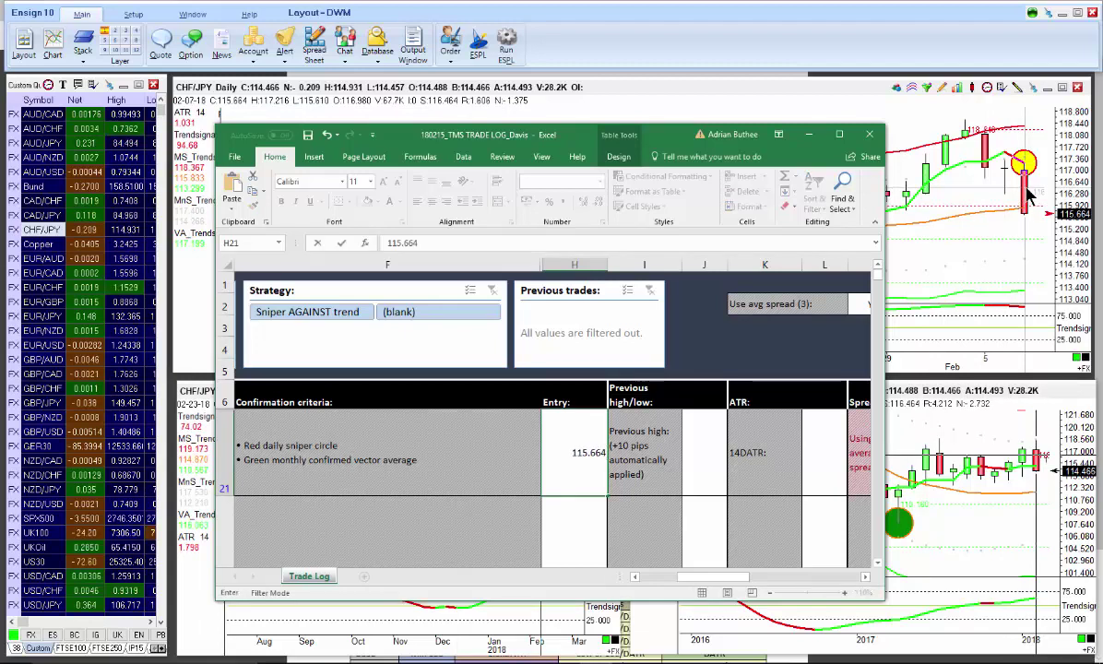
pyautogui.click(696, 450)
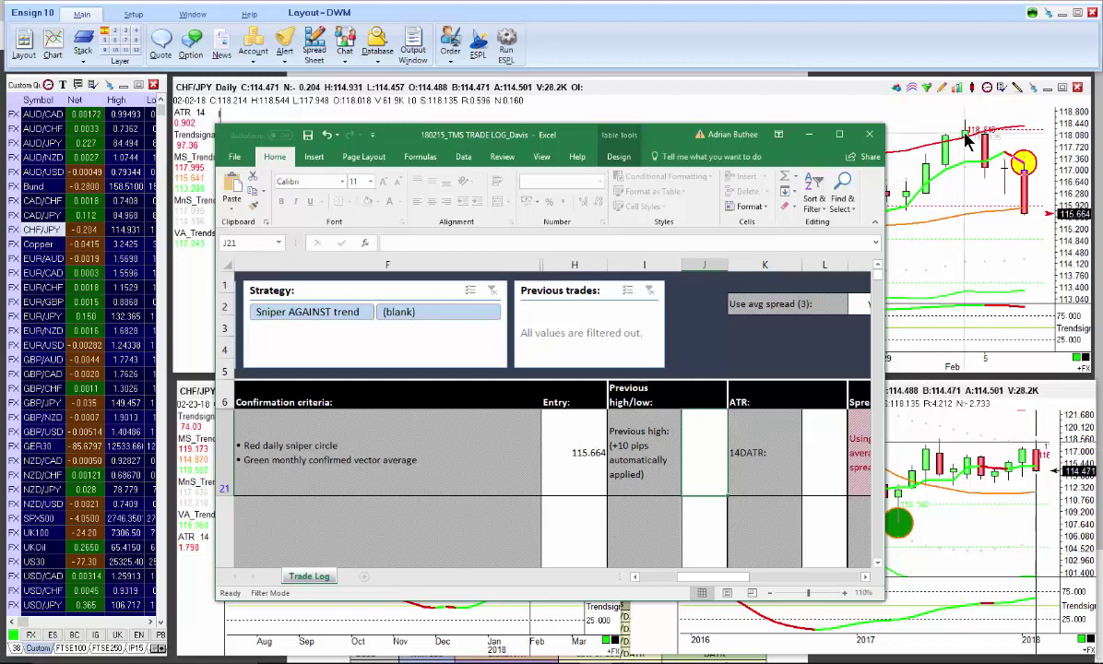
pyautogui.write('118.')
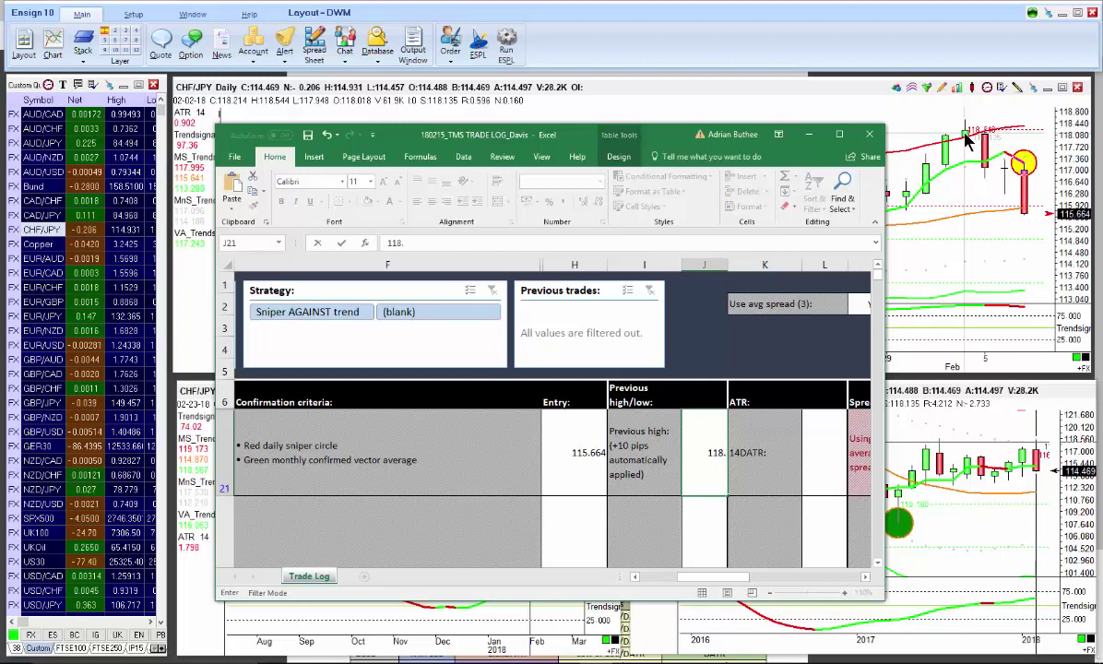
pyautogui.write('544')
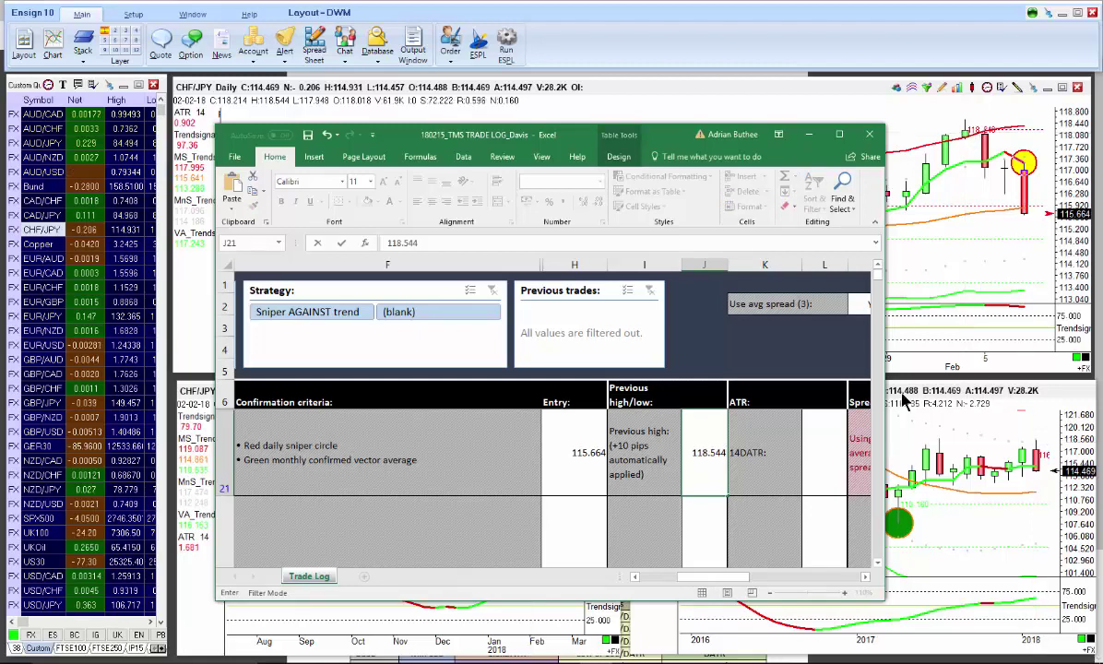
# Step: Enter 1.031 as the CHFJPY trade's 14DATR value and maximize the trade log window
pyautogui.click(807, 448)
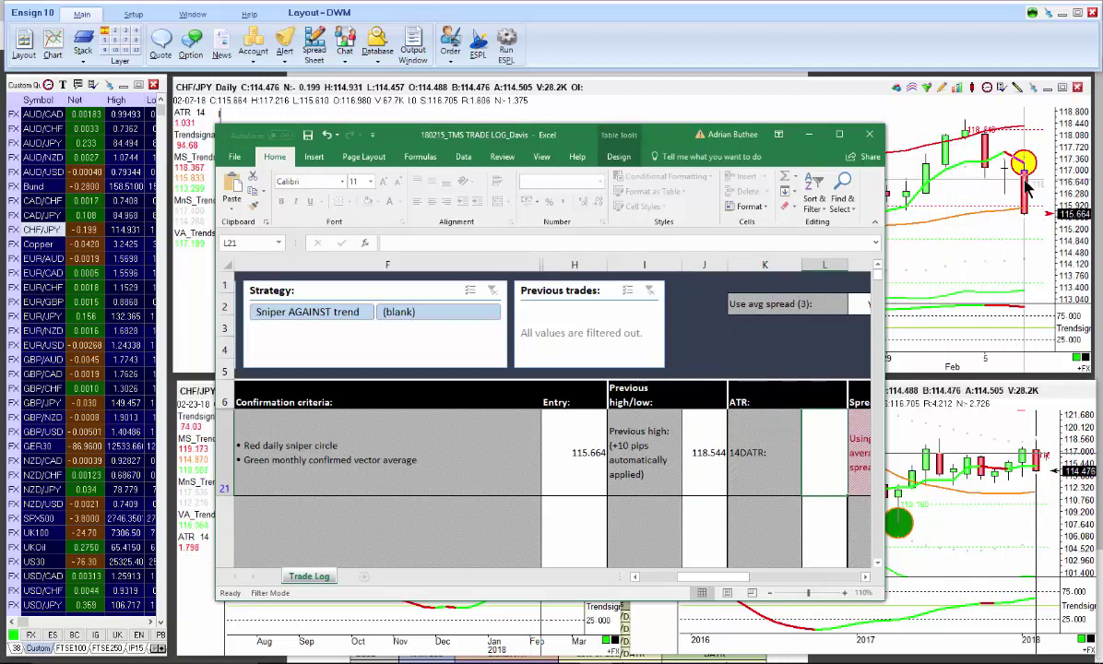
pyautogui.write('1.')
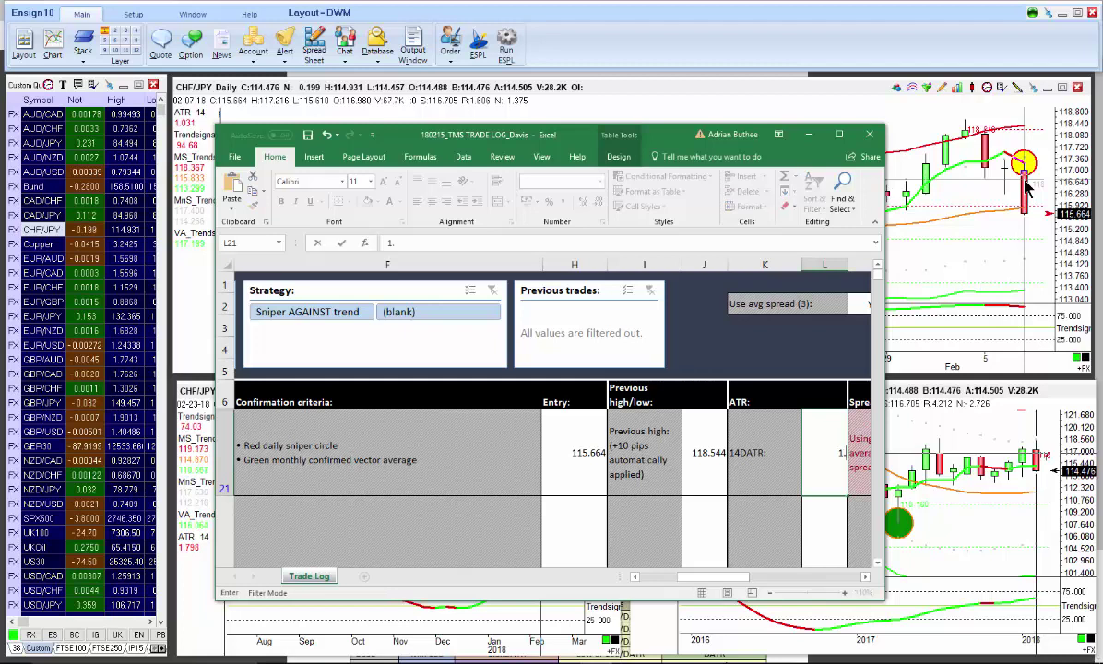
pyautogui.write('031')
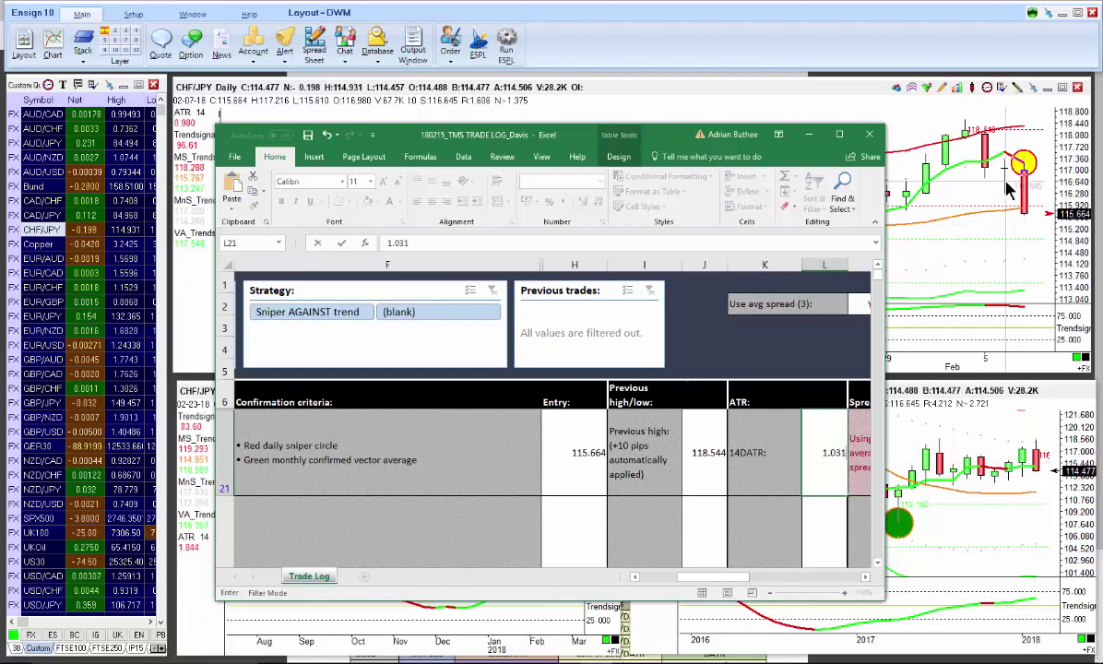
pyautogui.click(839, 135)
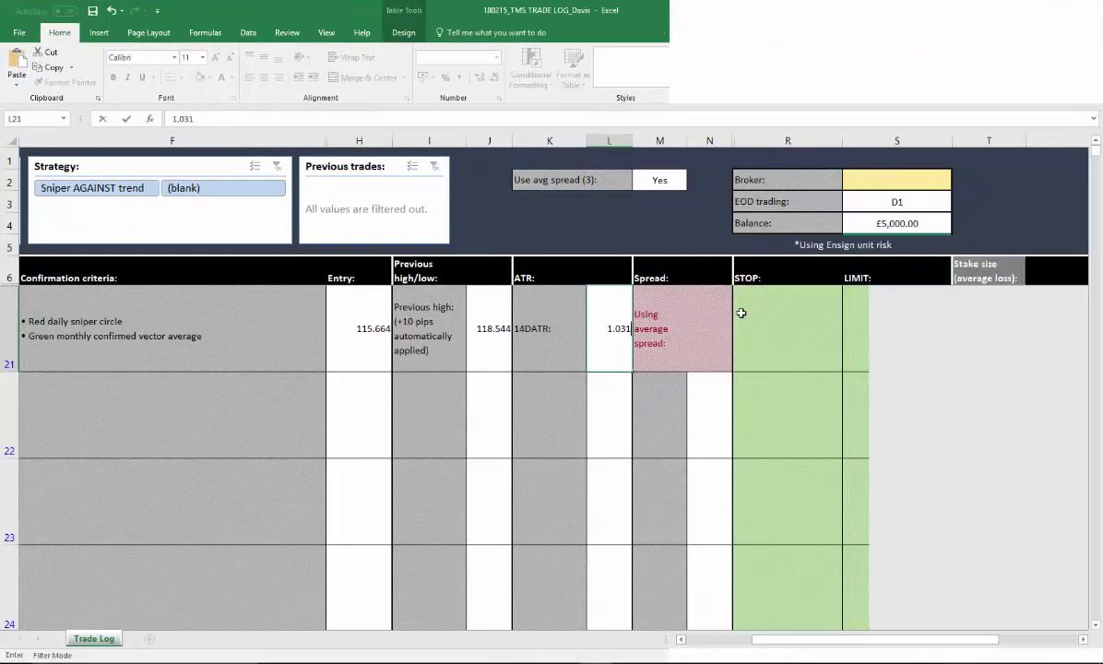
pyautogui.press('Return')
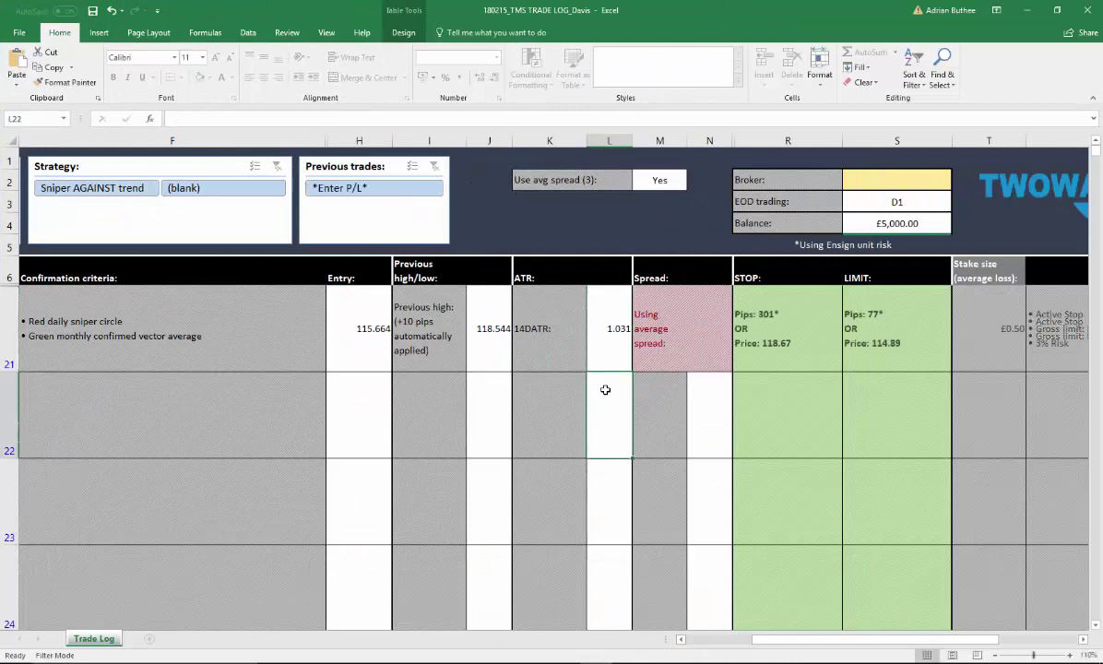
# Step: Review the CHFJPY trade's entry, 14DATR, stop, limit and stake size cells, along with the account balance
pyautogui.click(376, 342)
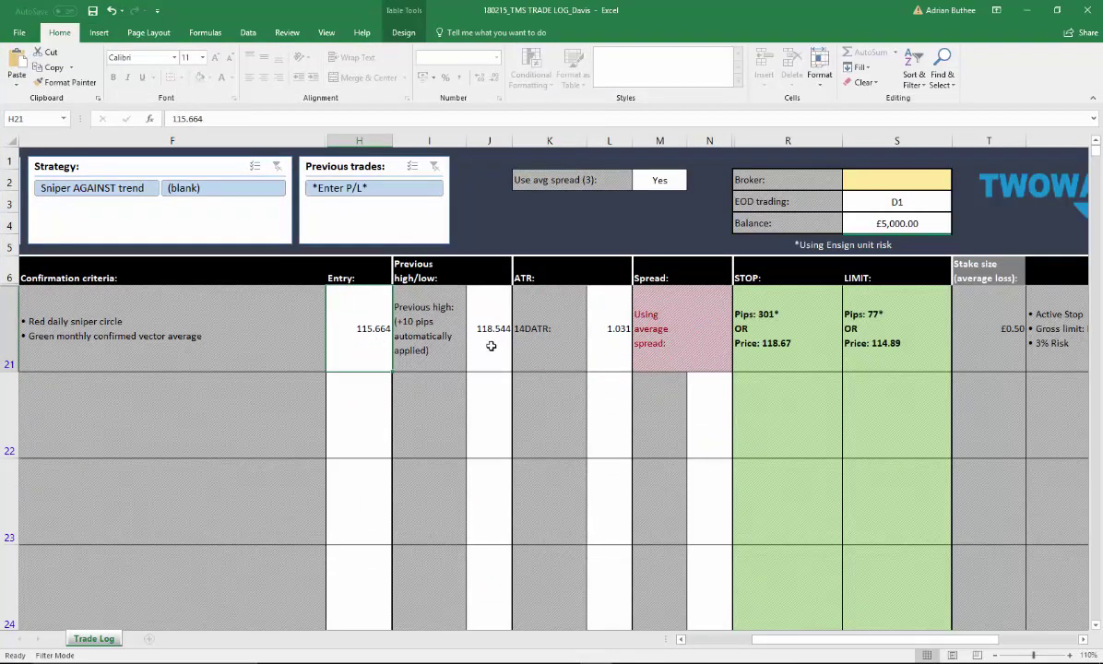
pyautogui.click(620, 341)
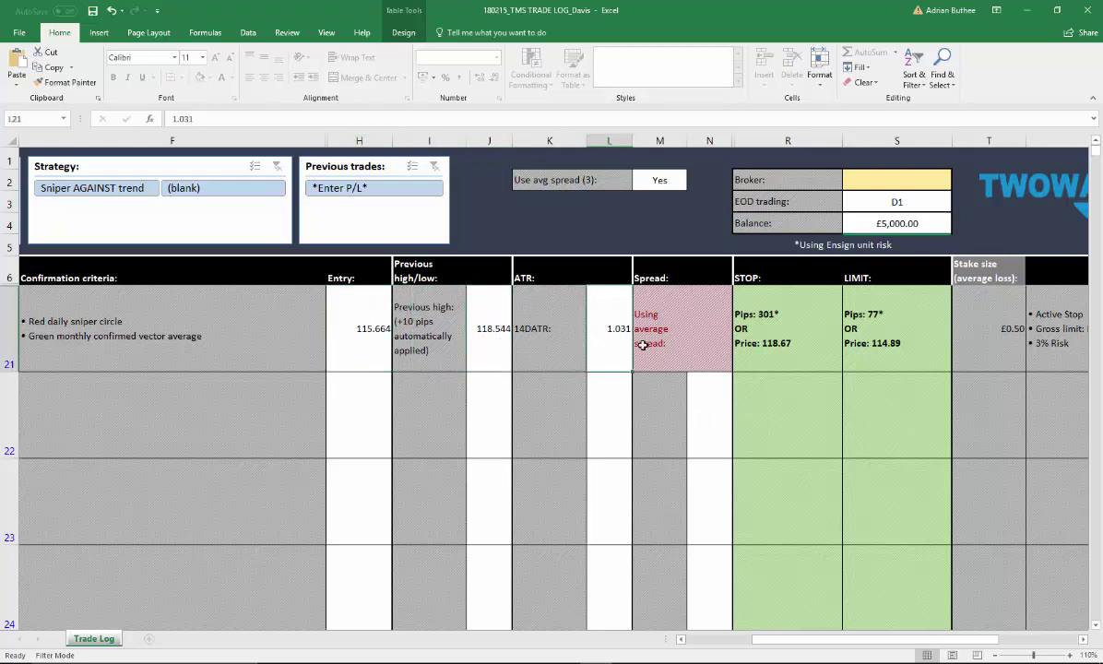
pyautogui.click(753, 351)
pyautogui.press('Right')
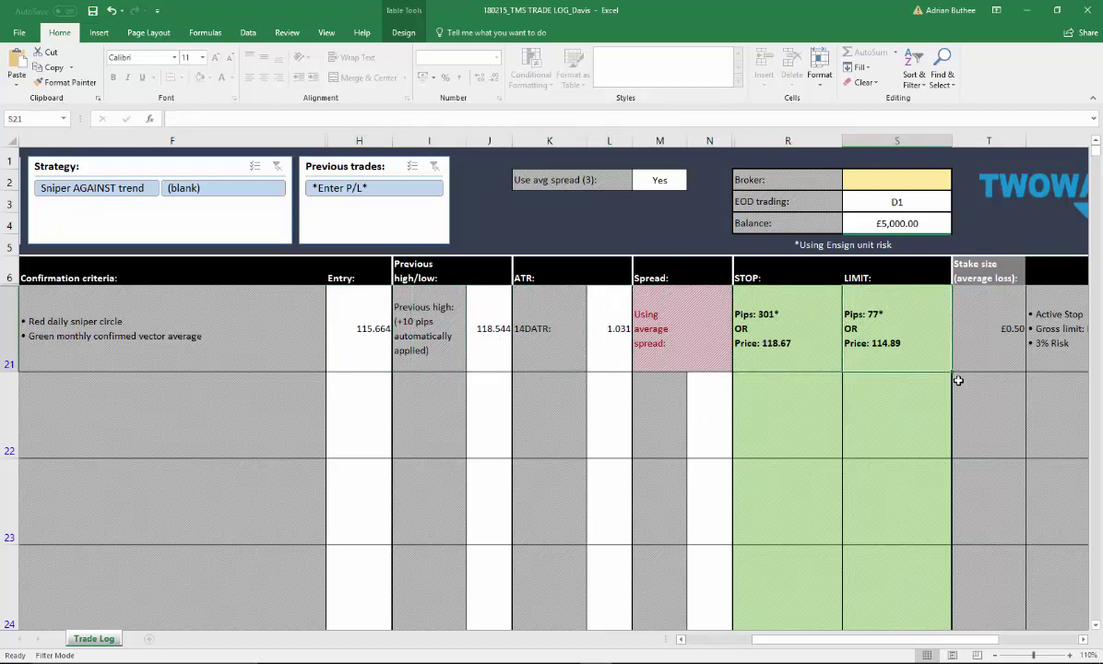
pyautogui.press('Right')
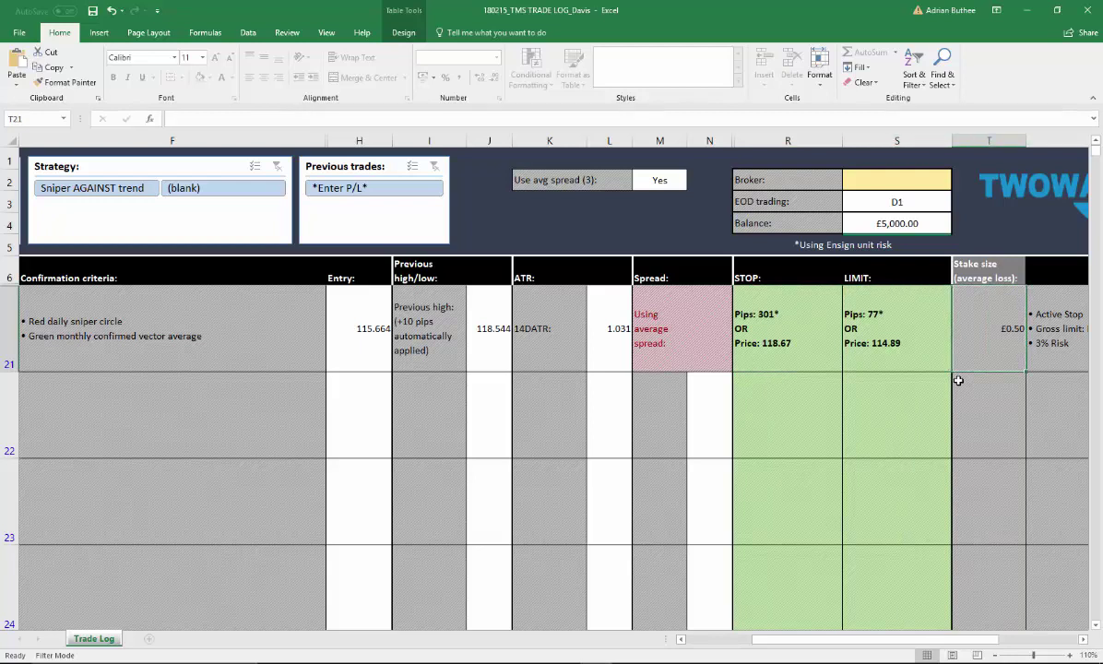
pyautogui.click(909, 224)
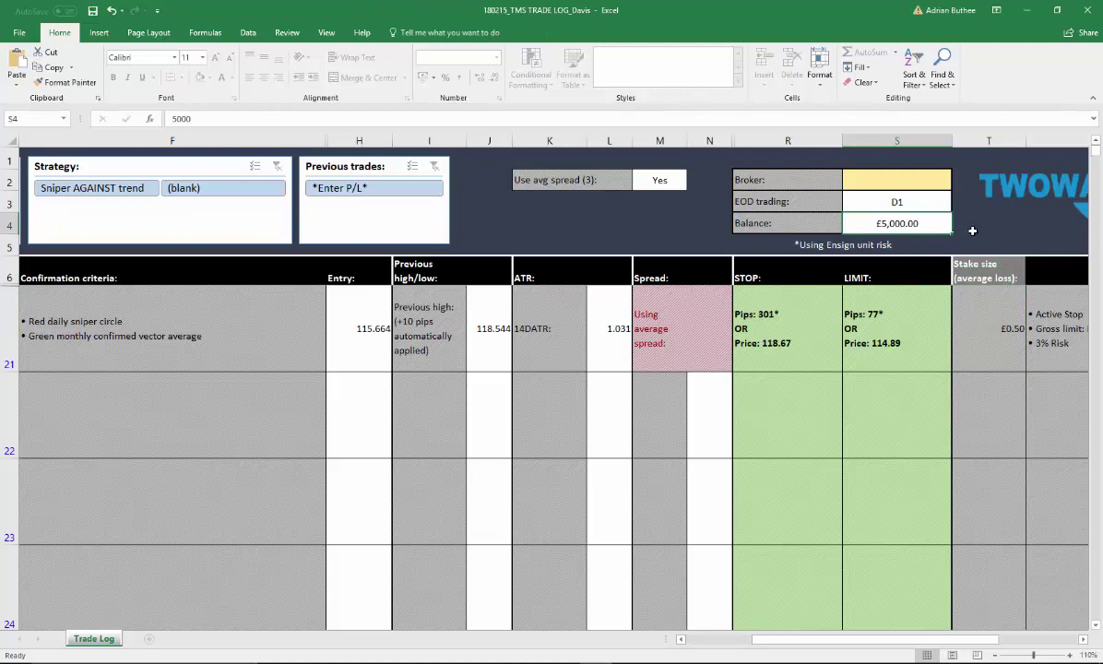
# Step: Switch the stake size method to set % and check the CHFJPY trade's stake and the set percentage risk cell
pyautogui.click(1002, 283)
pyautogui.click(1034, 280)
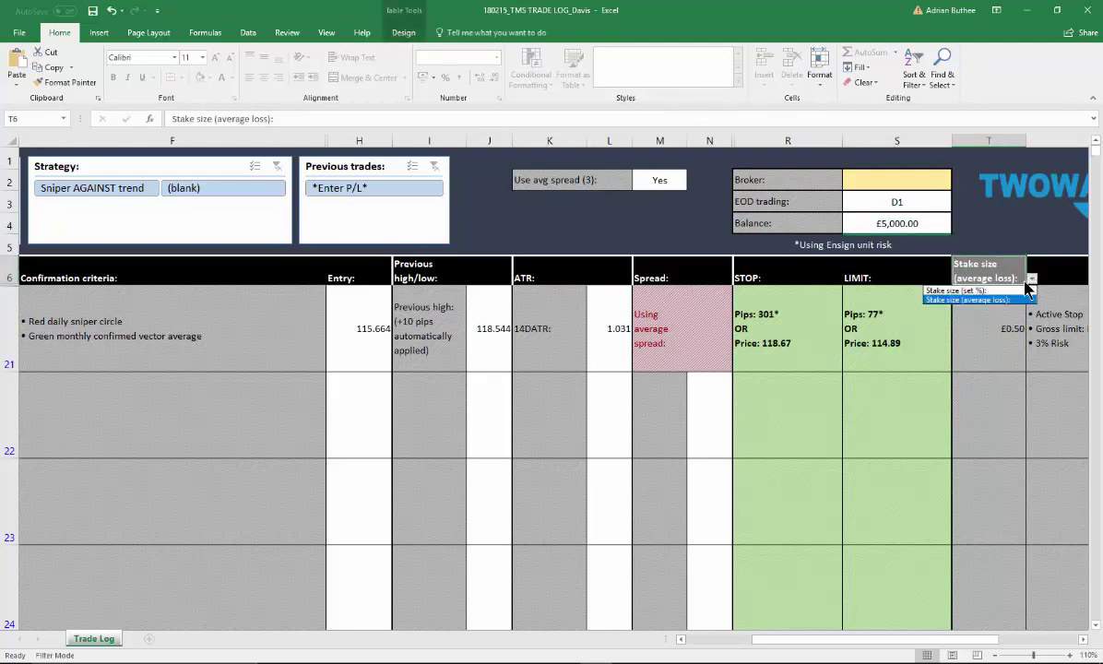
pyautogui.click(932, 295)
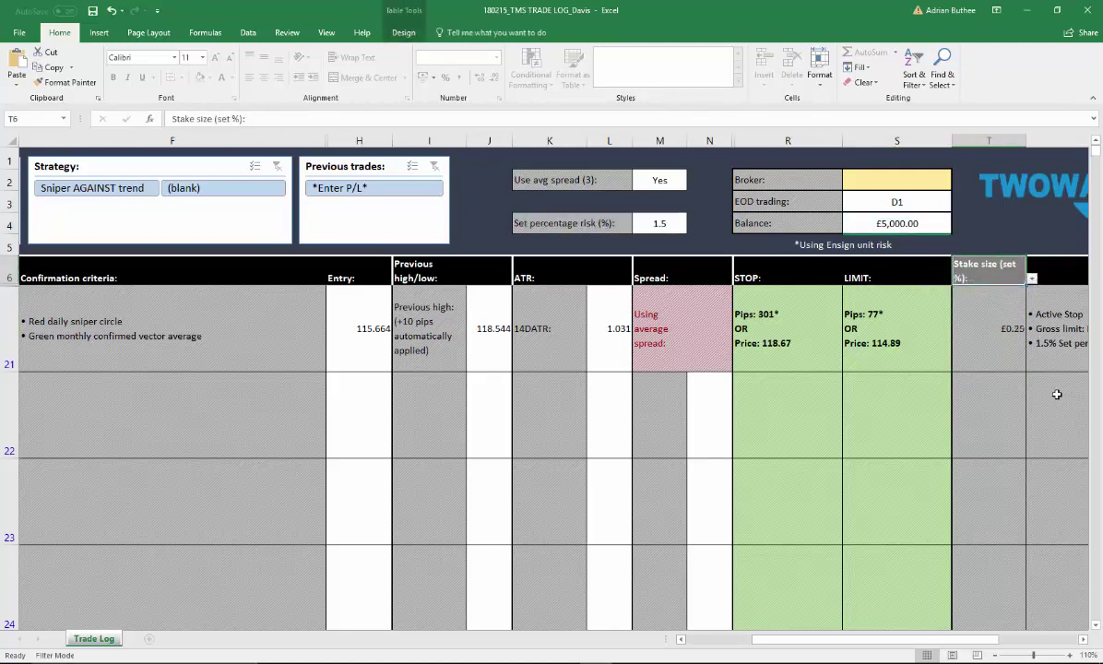
pyautogui.click(1012, 365)
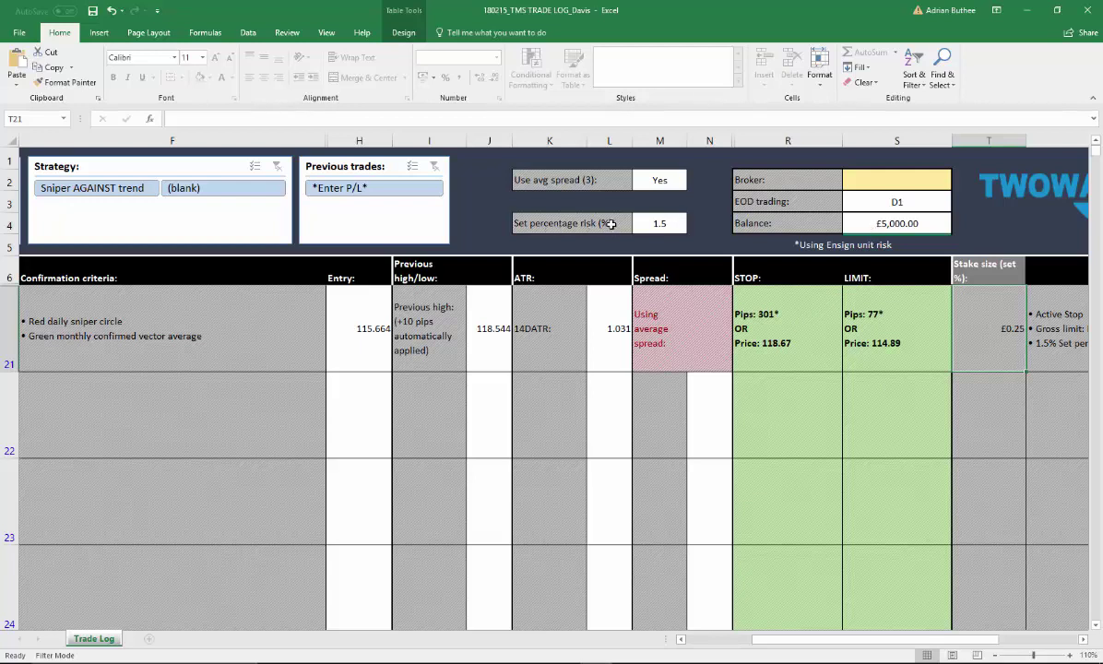
pyautogui.click(660, 224)
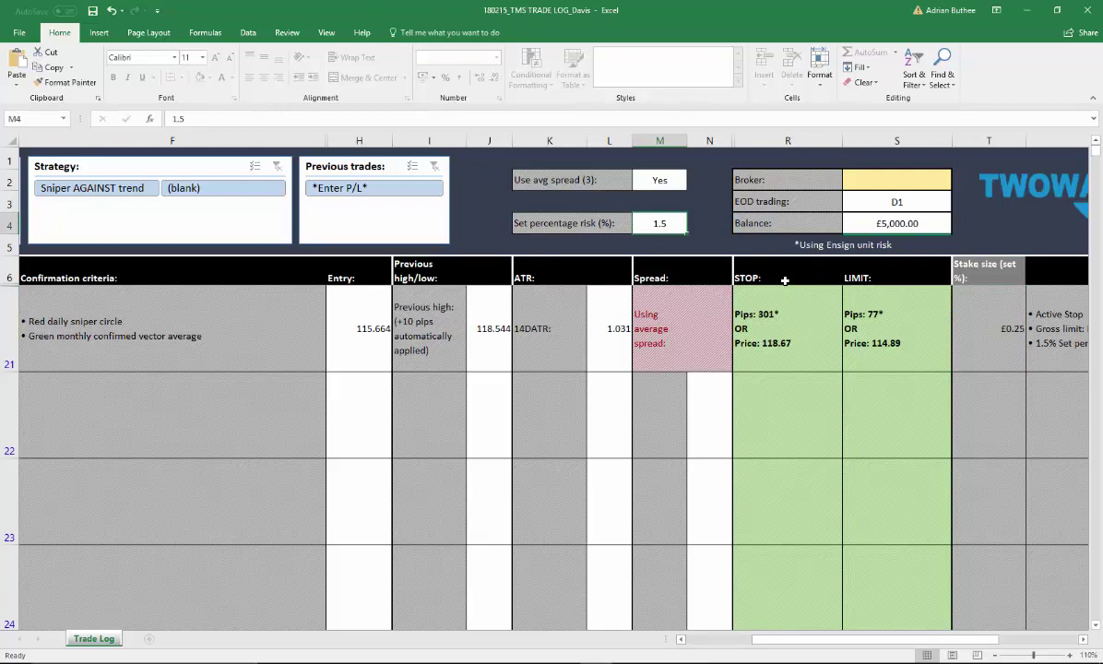
# Step: Set the stake size method back to average loss
pyautogui.click(988, 270)
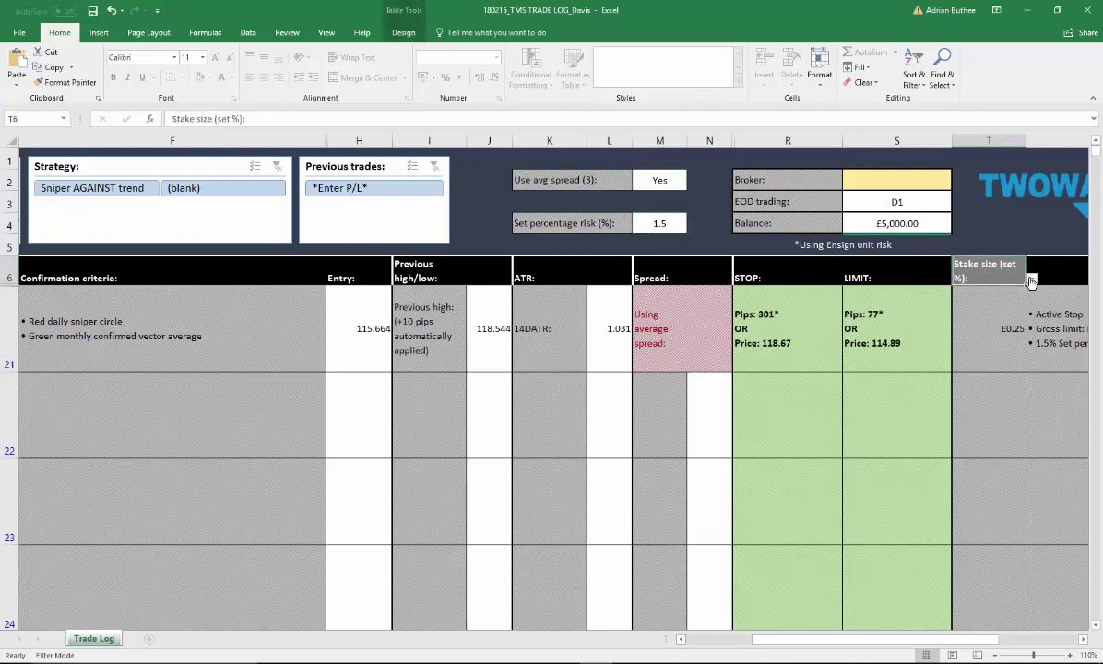
pyautogui.click(1033, 278)
pyautogui.click(989, 301)
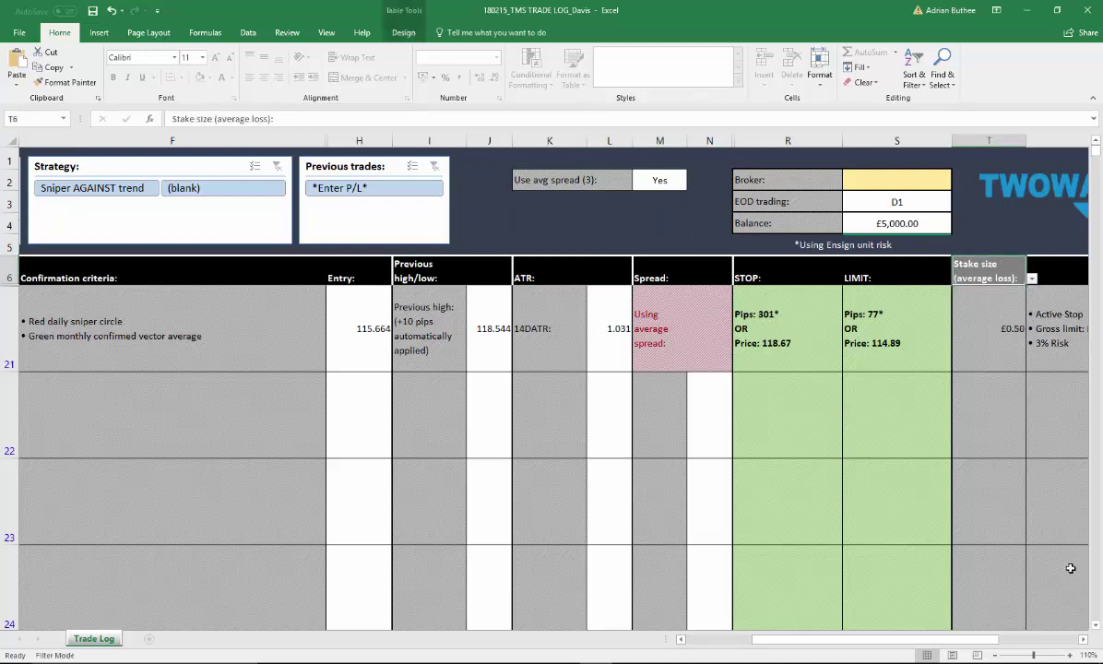
# Step: Check the CHFJPY trade's user comment and P/L in pips cells, and look back over the rest of its row
pyautogui.click(1083, 640)
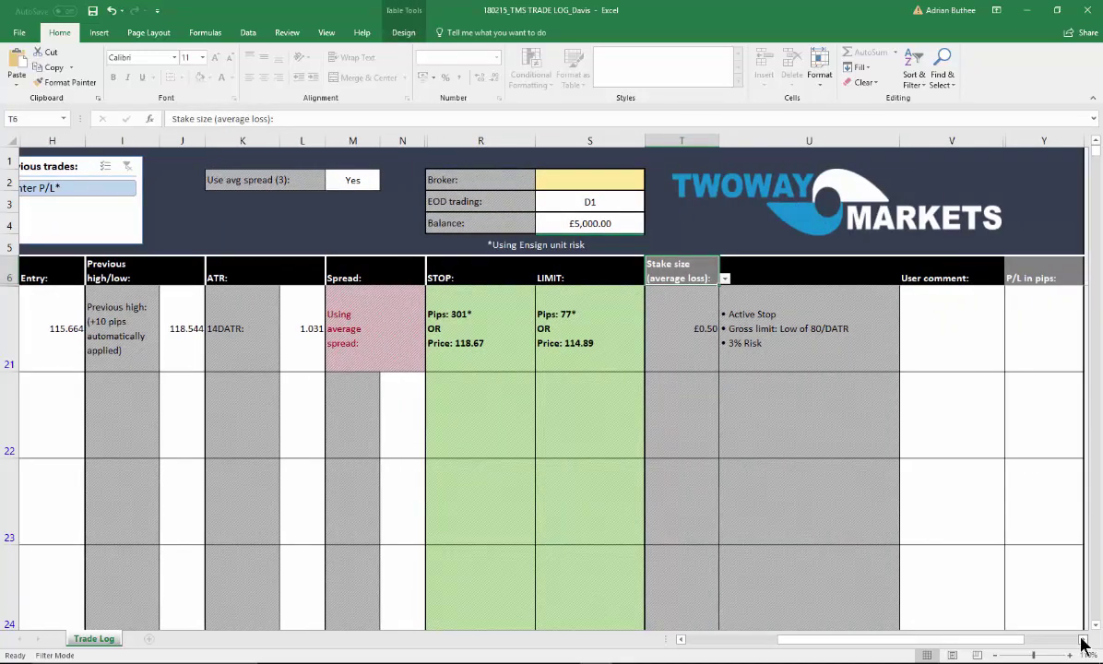
pyautogui.click(959, 362)
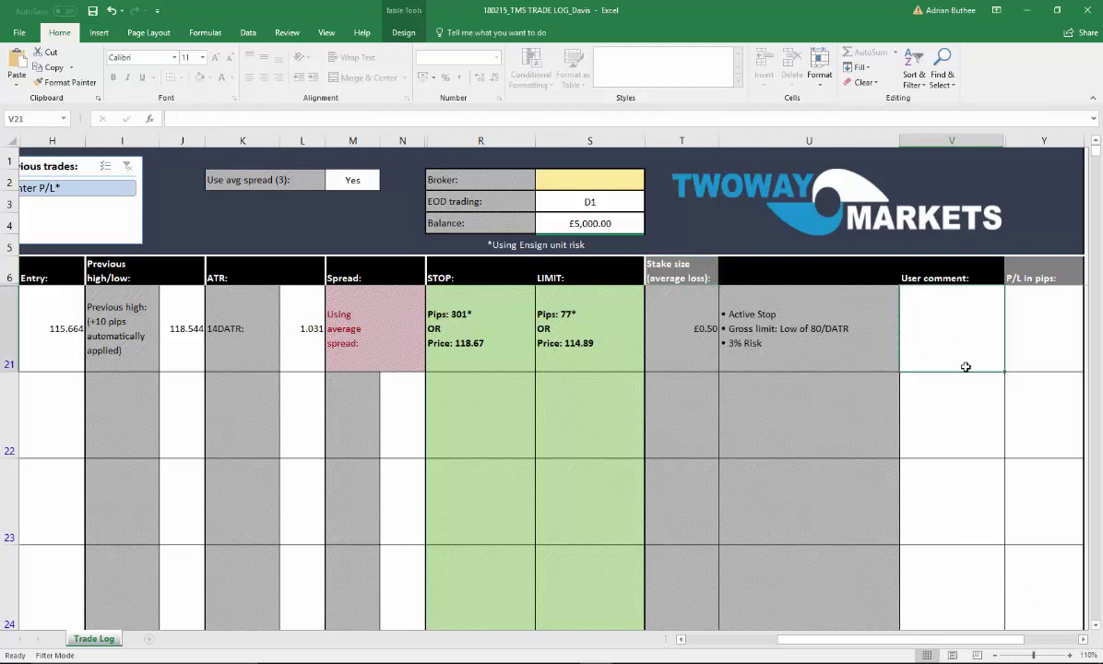
pyautogui.click(1038, 353)
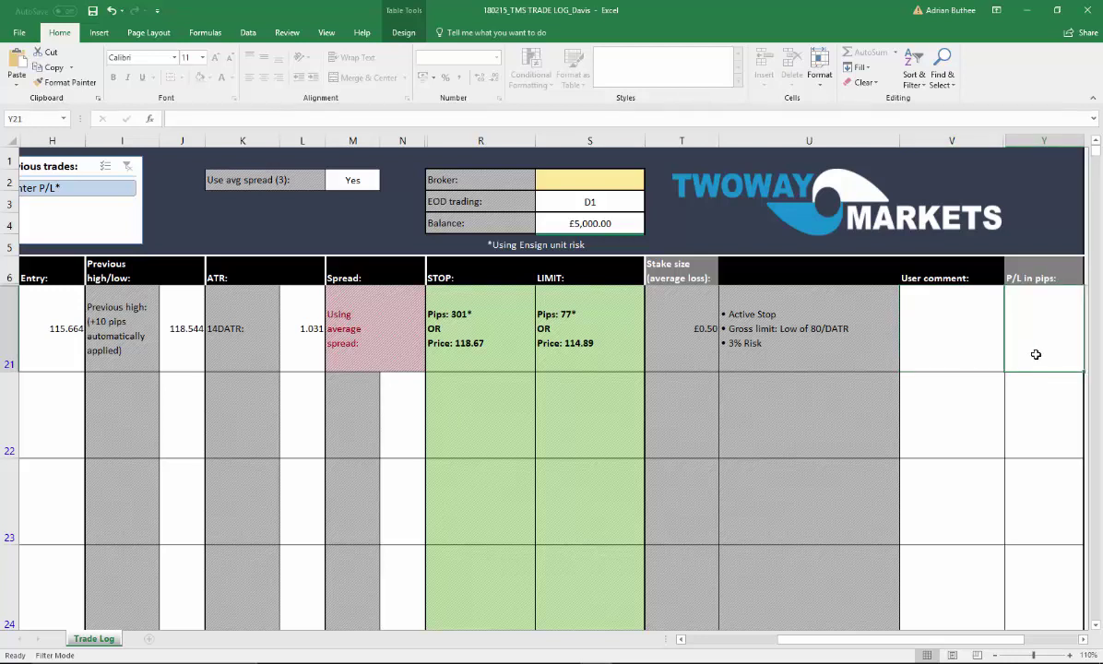
pyautogui.moveTo(814, 650); pyautogui.dragTo(732, 653)
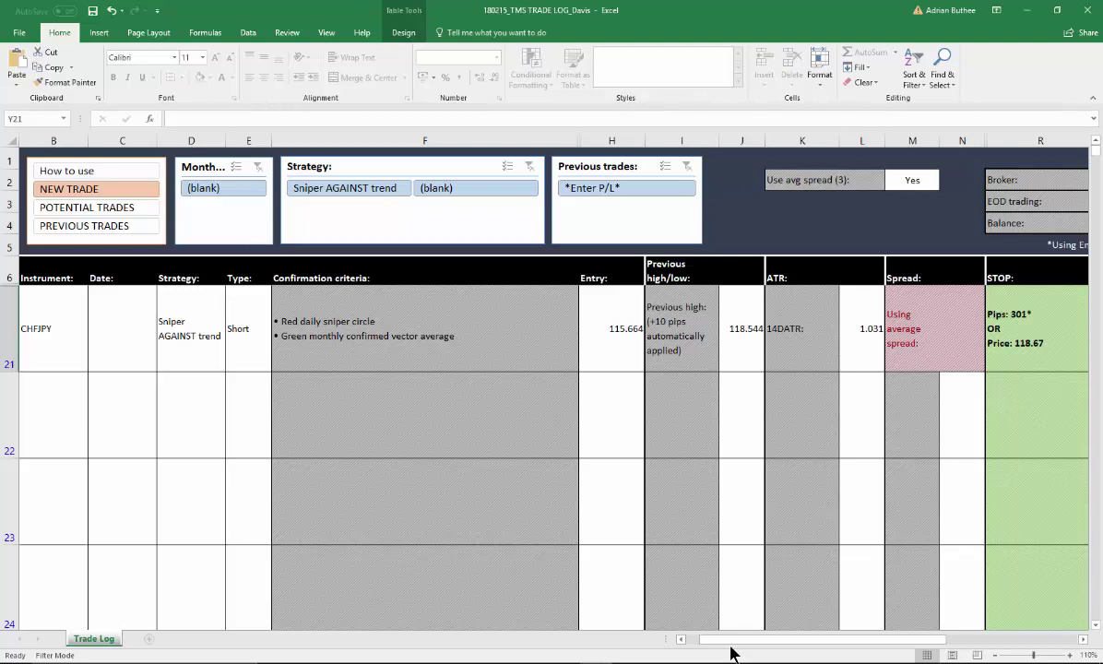
pyautogui.moveTo(731, 646); pyautogui.dragTo(770, 645)
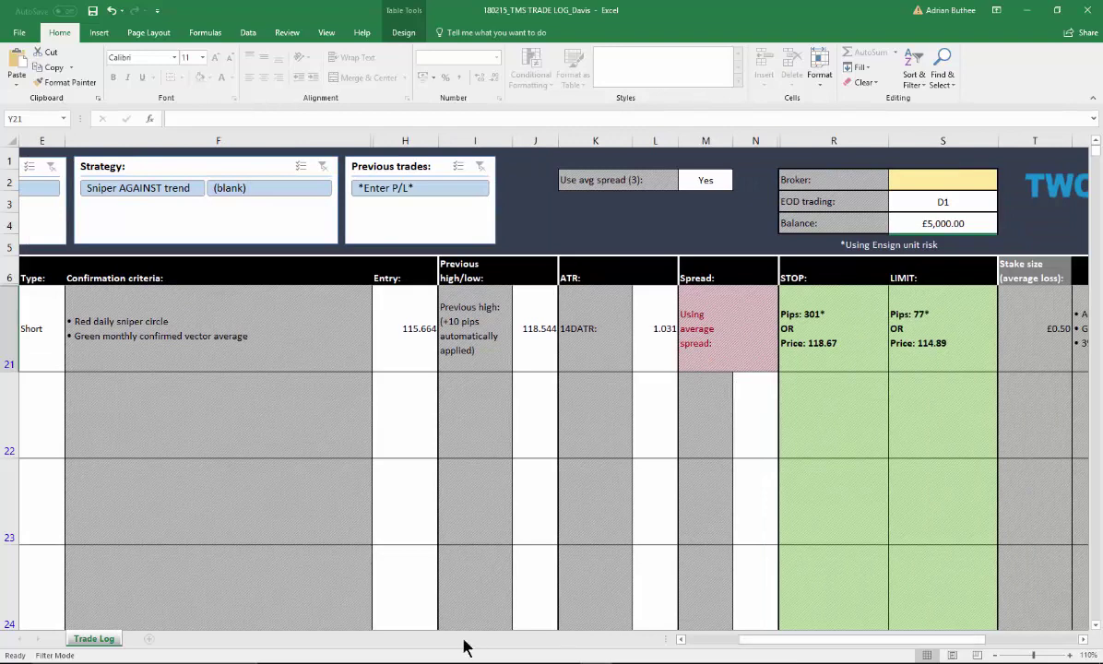
# Step: Switch to the ETX TraderPro platform, load CHFJPY Mini into the chart and open its trade ticket
pyautogui.click(430, 660)
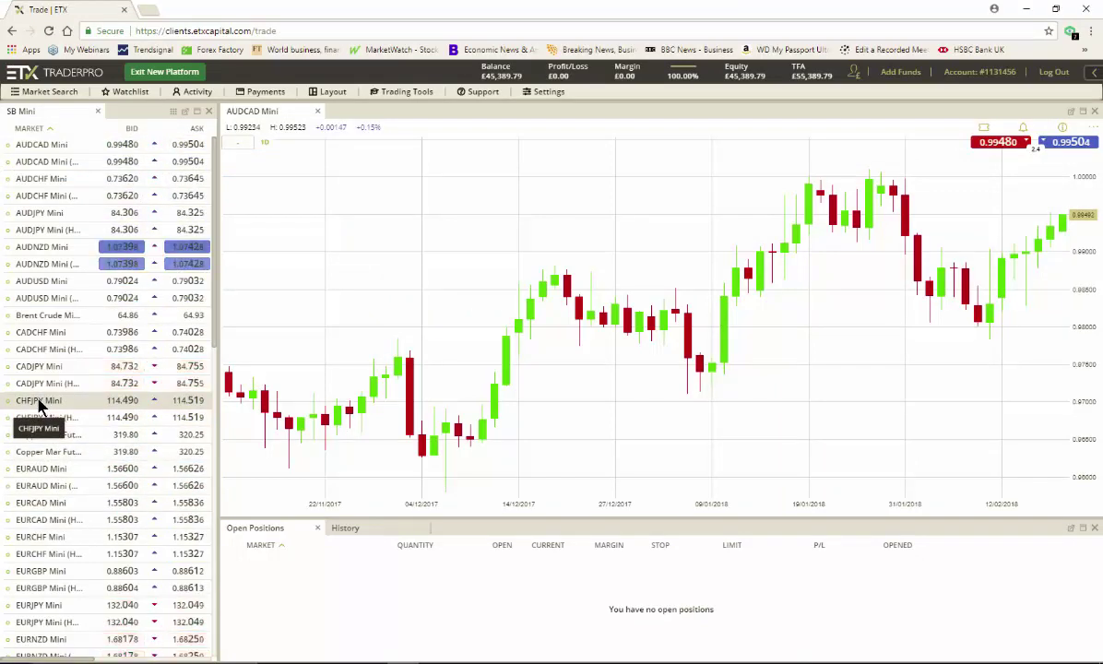
pyautogui.moveTo(39, 406); pyautogui.dragTo(451, 258)
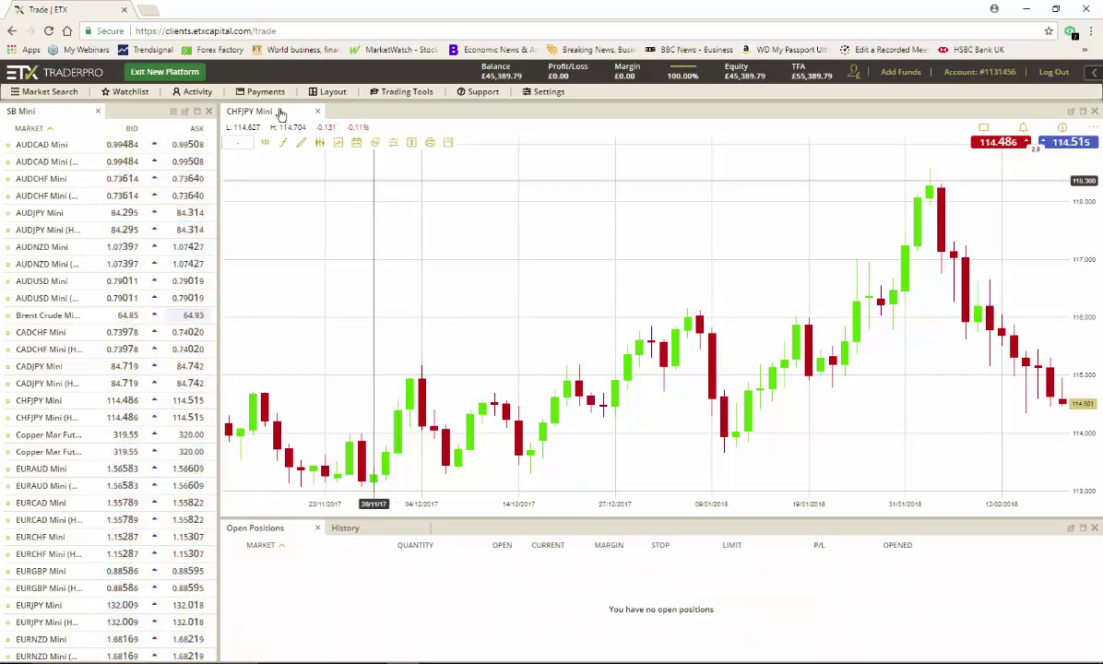
pyautogui.doubleClick(35, 402)
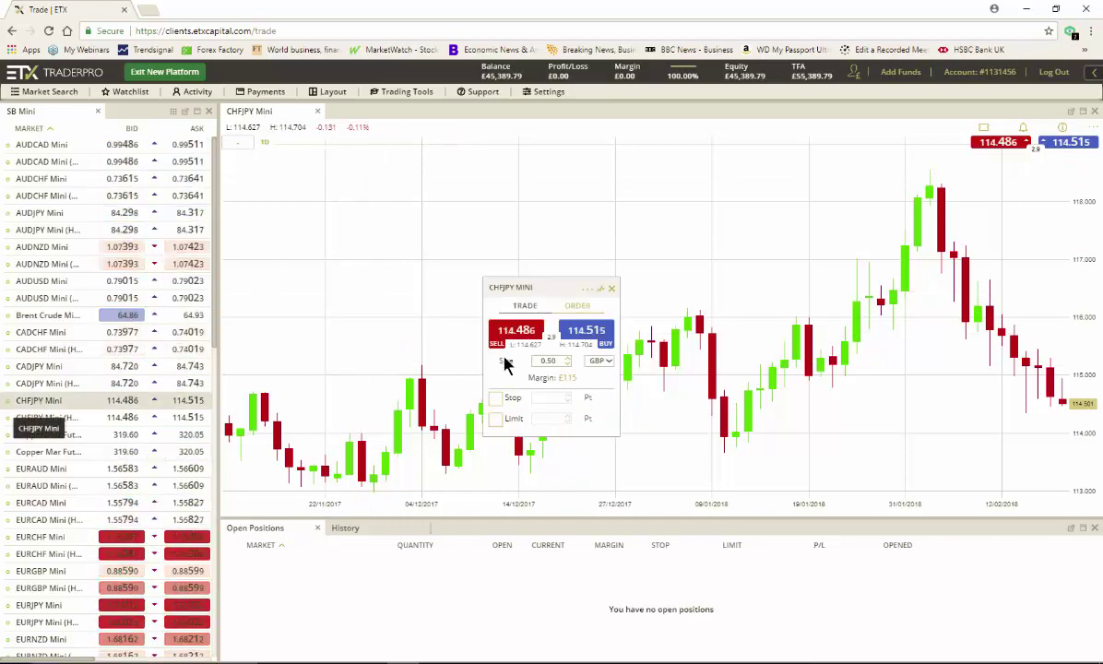
# Step: Enable the stop and limit on the CHFJPY Mini ticket and set the stop to 301 points
pyautogui.click(498, 400)
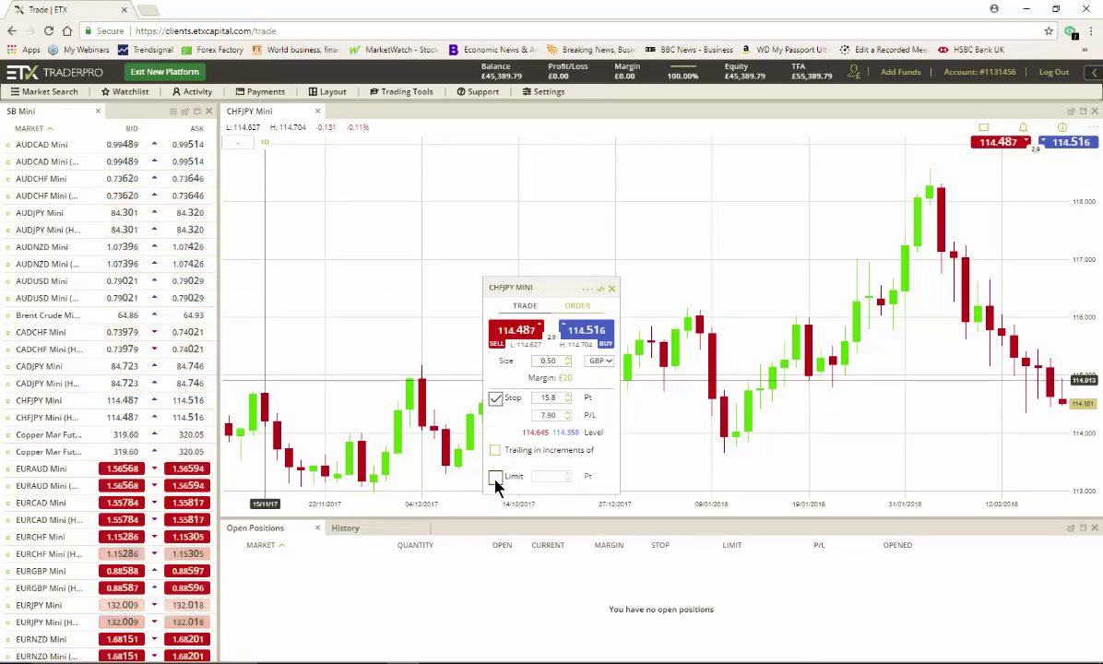
pyautogui.click(496, 478)
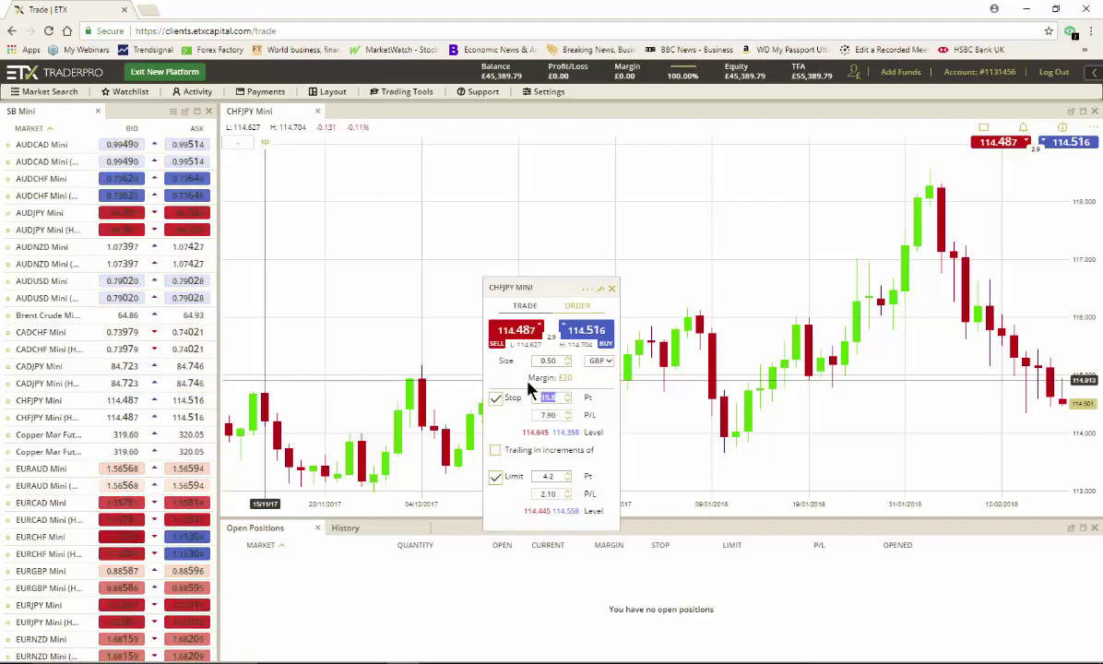
pyautogui.write('301')
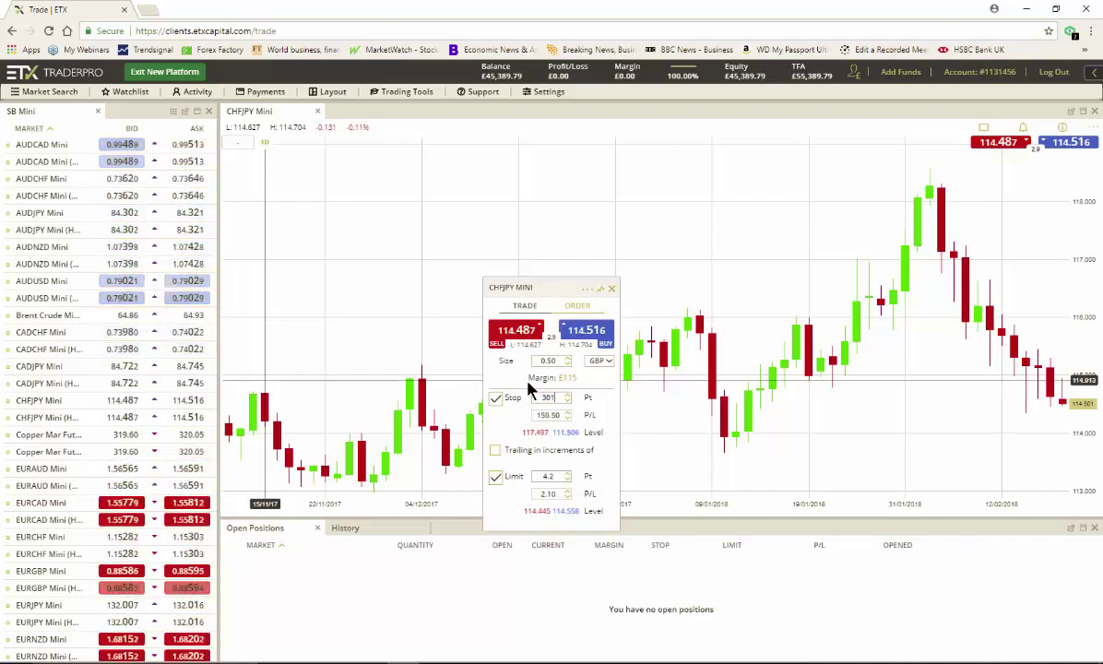
# Step: Set the ticket's limit to 71 points, place the CHFJPY Mini sell trade at size 0.50 and close the ticket
pyautogui.moveTo(550, 477); pyautogui.dragTo(528, 486)
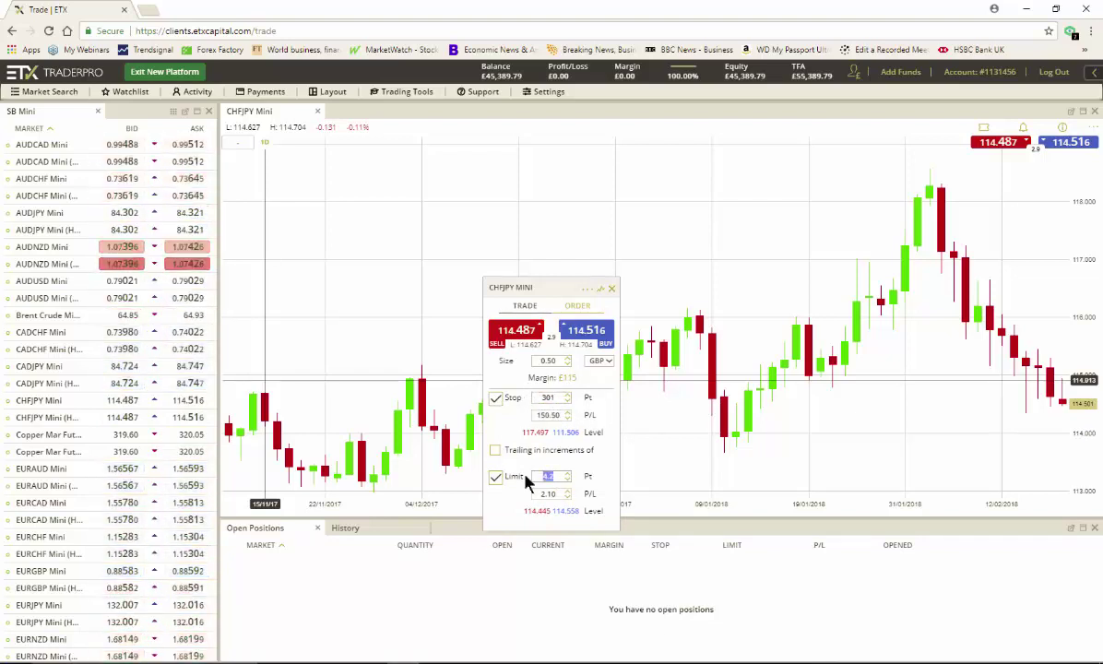
pyautogui.press('BackSpace')
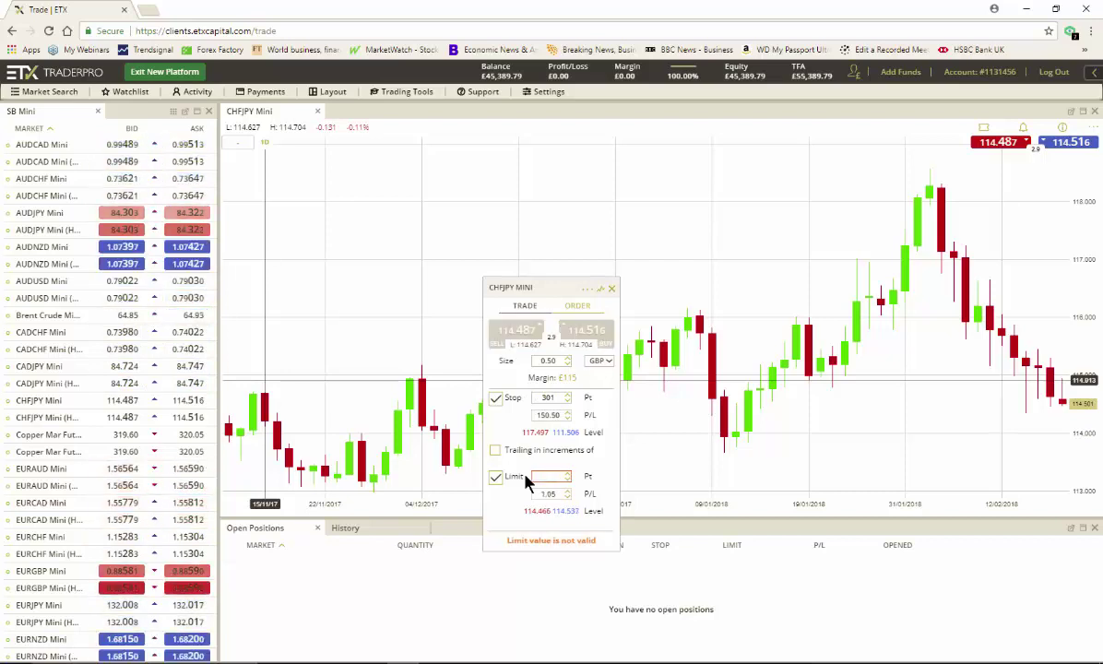
pyautogui.write('71')
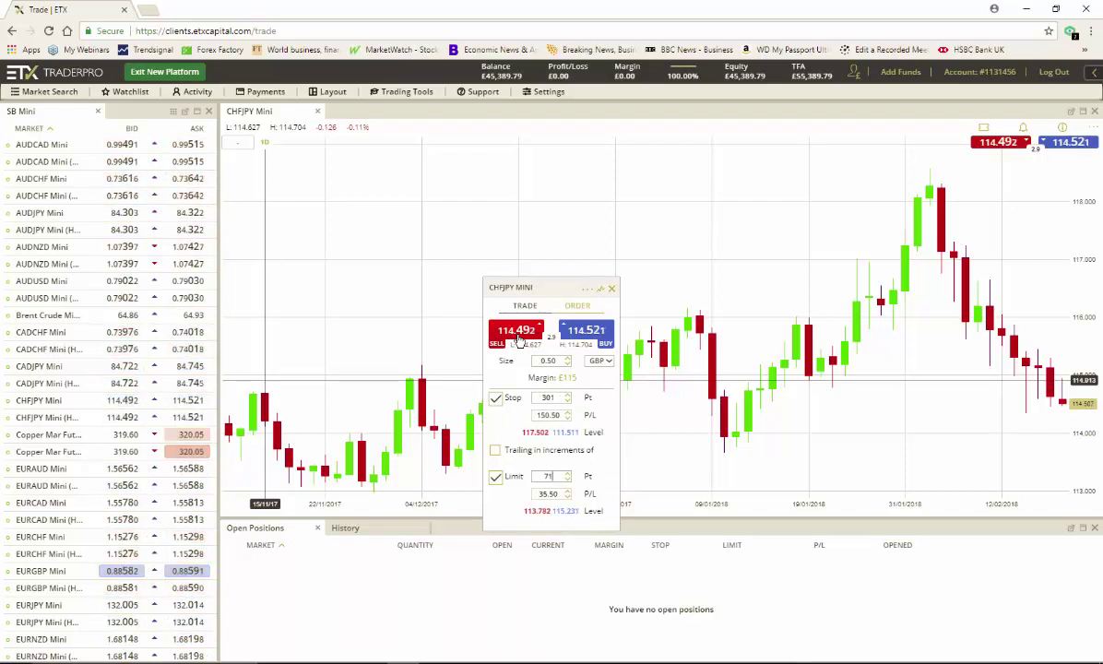
pyautogui.click(518, 336)
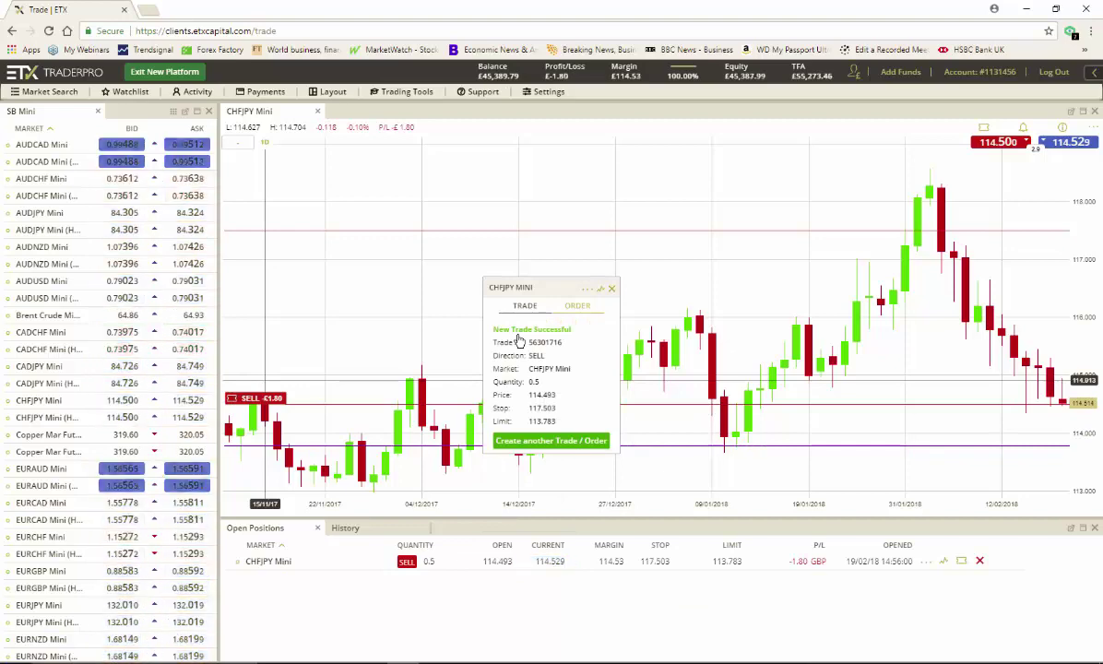
pyautogui.click(611, 291)
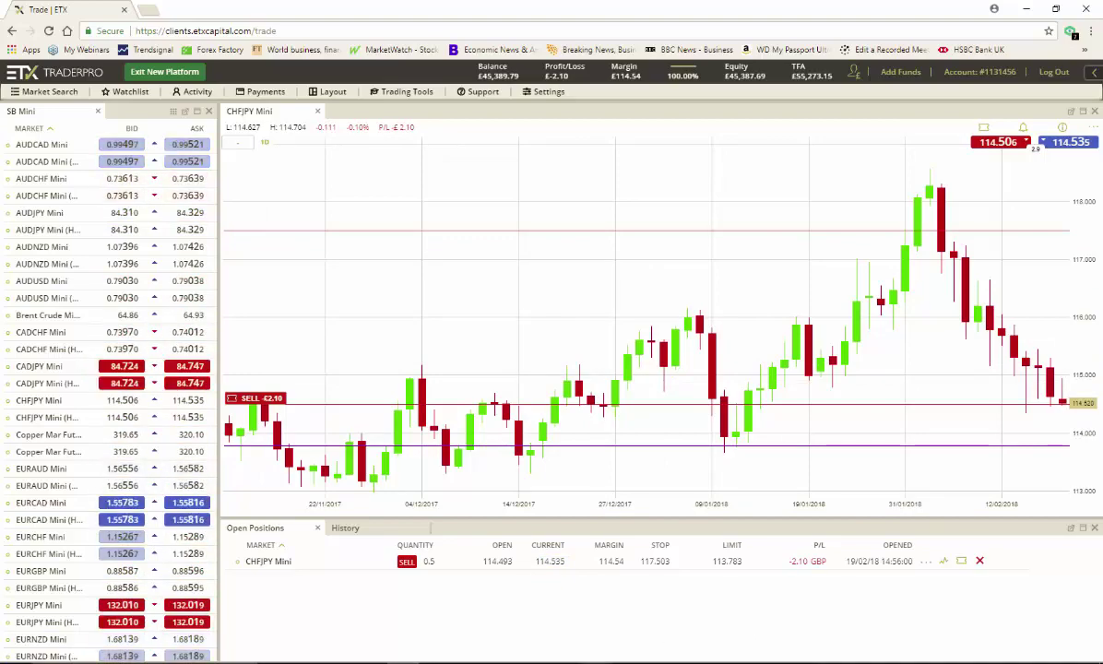
# Step: Return to the Excel trade log and check the instrument list for a new trade in row 22 without choosing one
pyautogui.moveTo(595, 662)
pyautogui.click(595, 614)
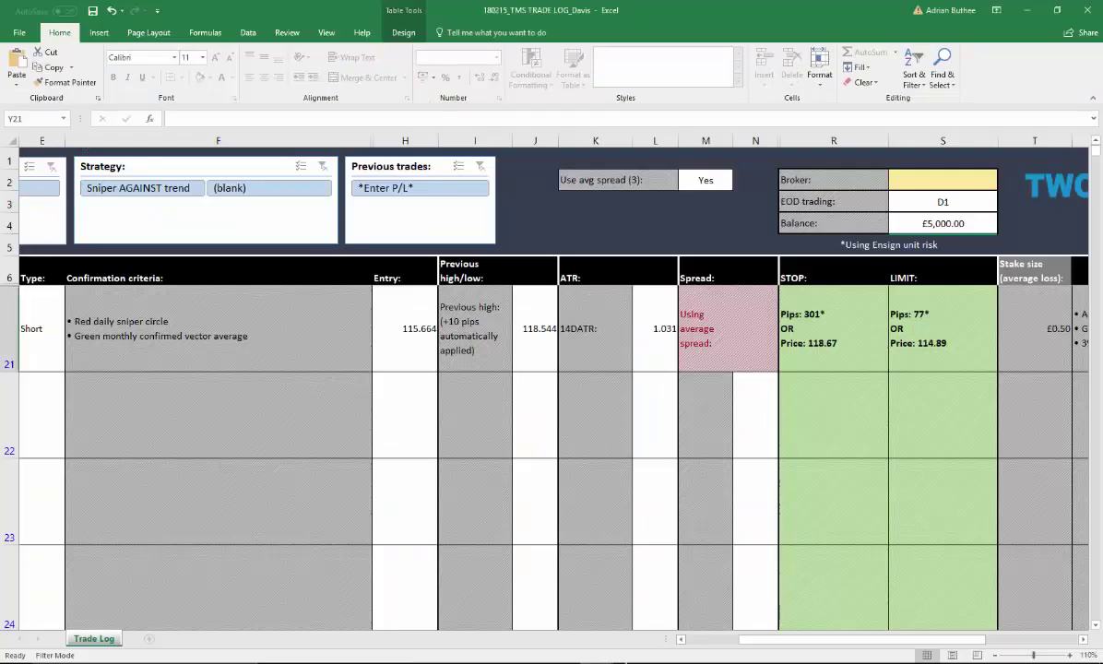
pyautogui.moveTo(799, 644); pyautogui.dragTo(745, 644)
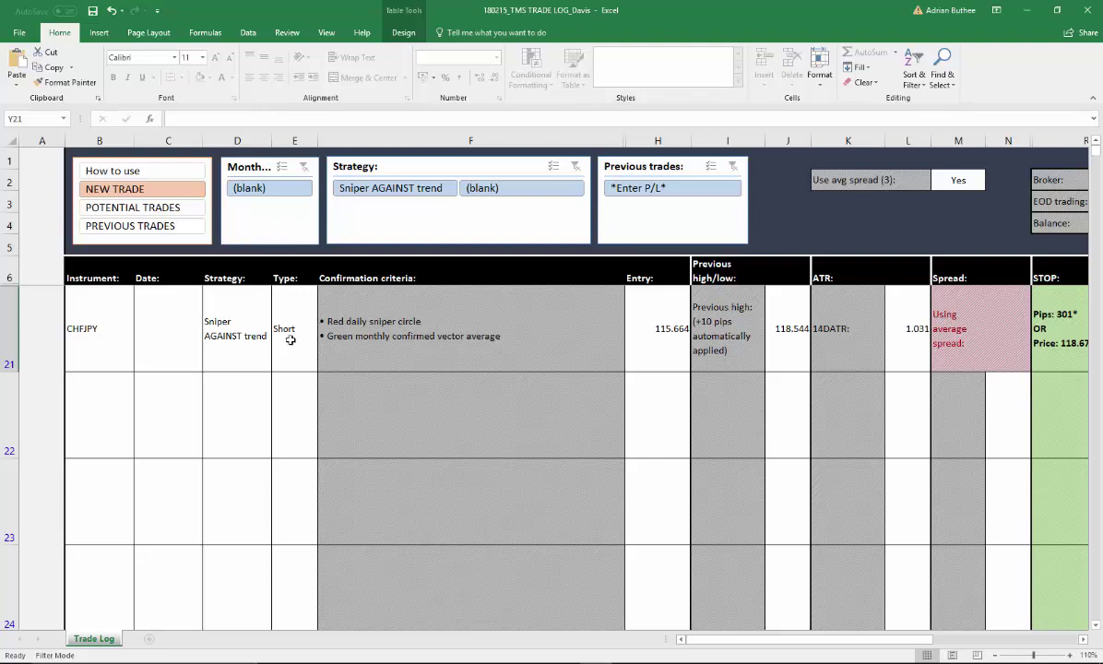
pyautogui.click(104, 407)
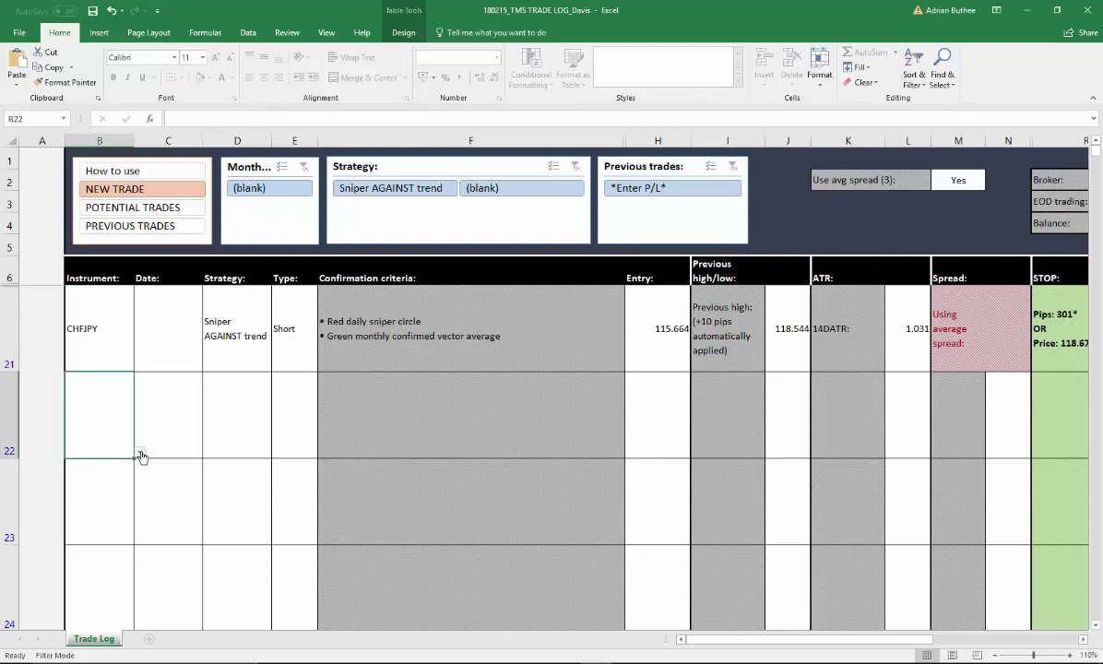
pyautogui.click(139, 452)
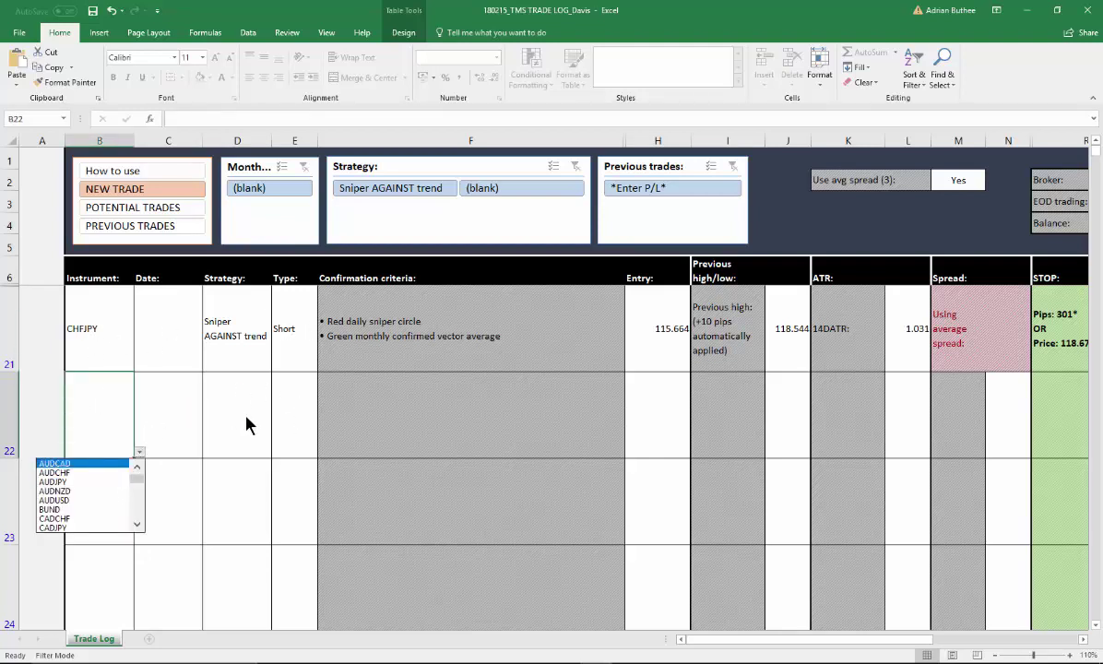
pyautogui.press('Escape')
# Step: Enter 77 as the CHFJPY trade's P/L in pips
pyautogui.moveTo(732, 641); pyautogui.dragTo(838, 633)
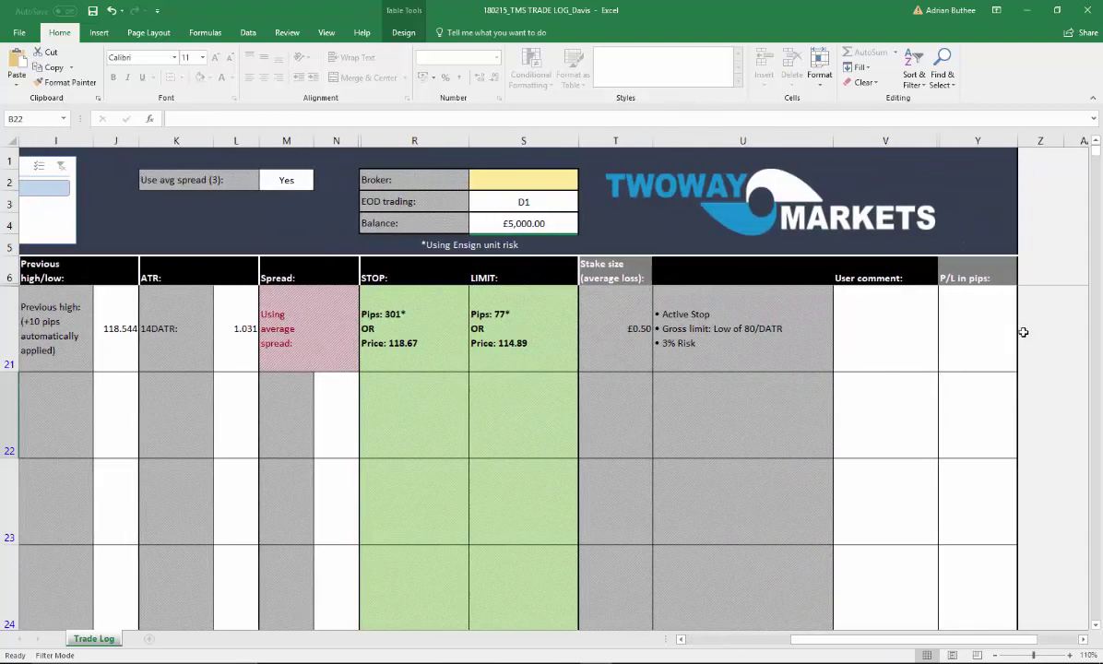
pyautogui.click(988, 329)
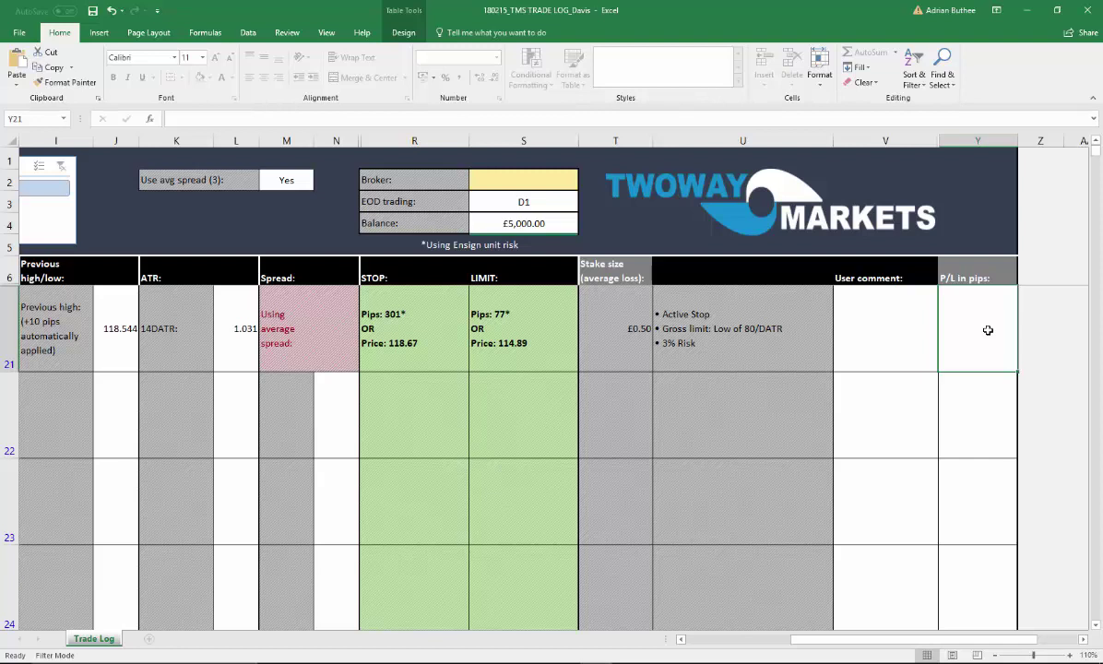
pyautogui.write('7')
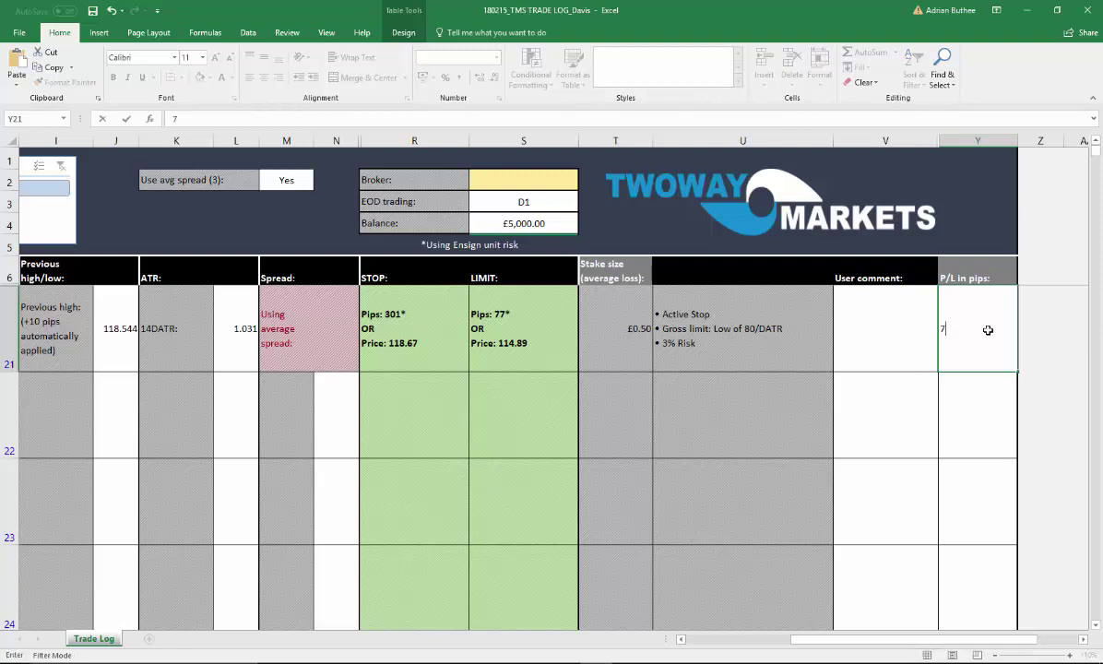
pyautogui.write('7')
pyautogui.press('Return')
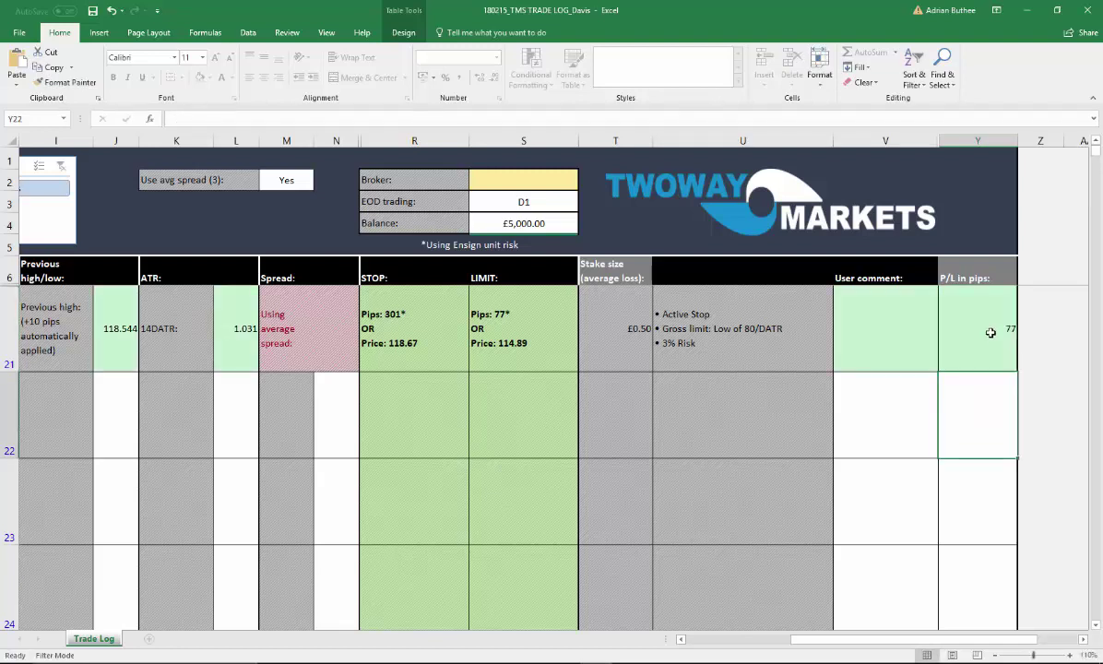
# Step: Try a P/L of -120 pips on the CHFJPY trade in row 21 and set it back to 77
pyautogui.click(988, 346)
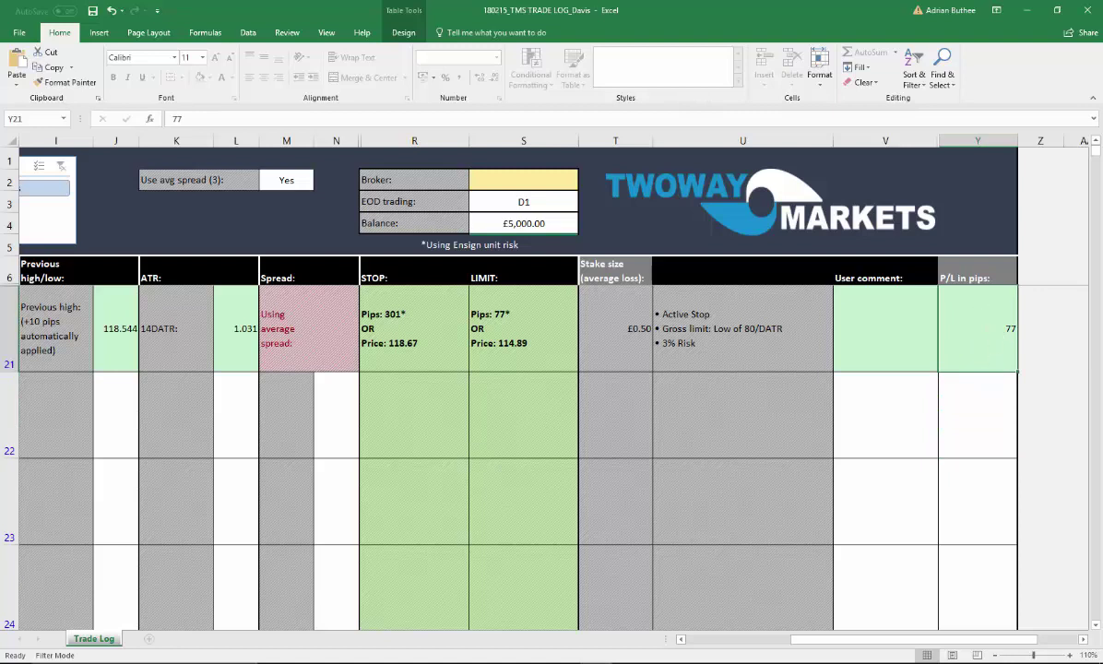
pyautogui.moveTo(891, 642); pyautogui.dragTo(916, 599)
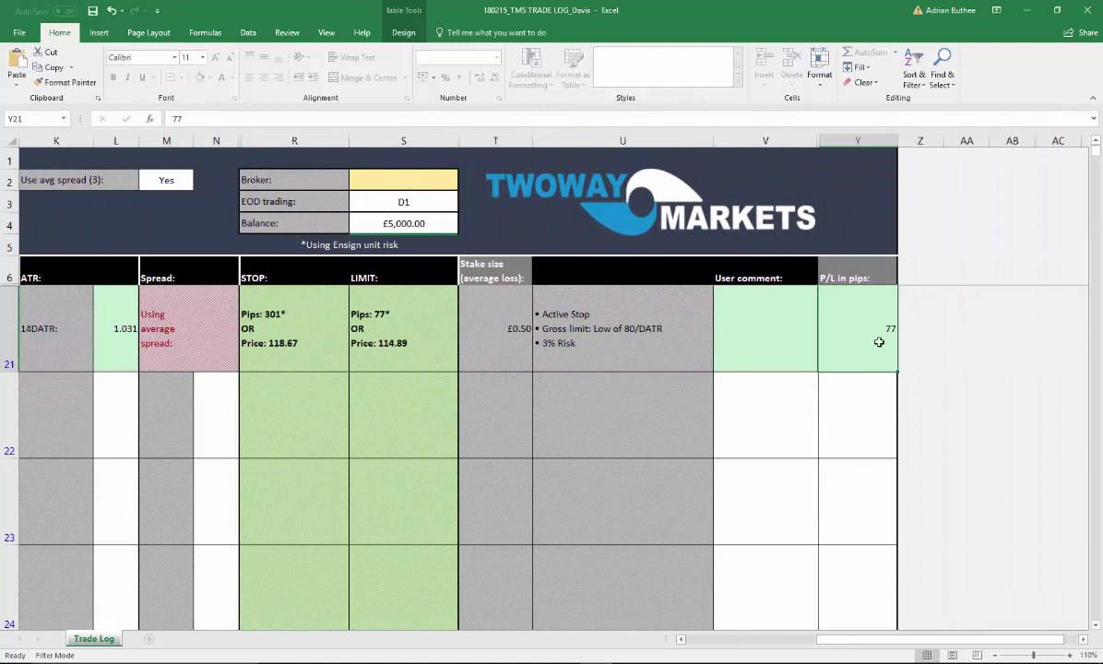
pyautogui.write('=')
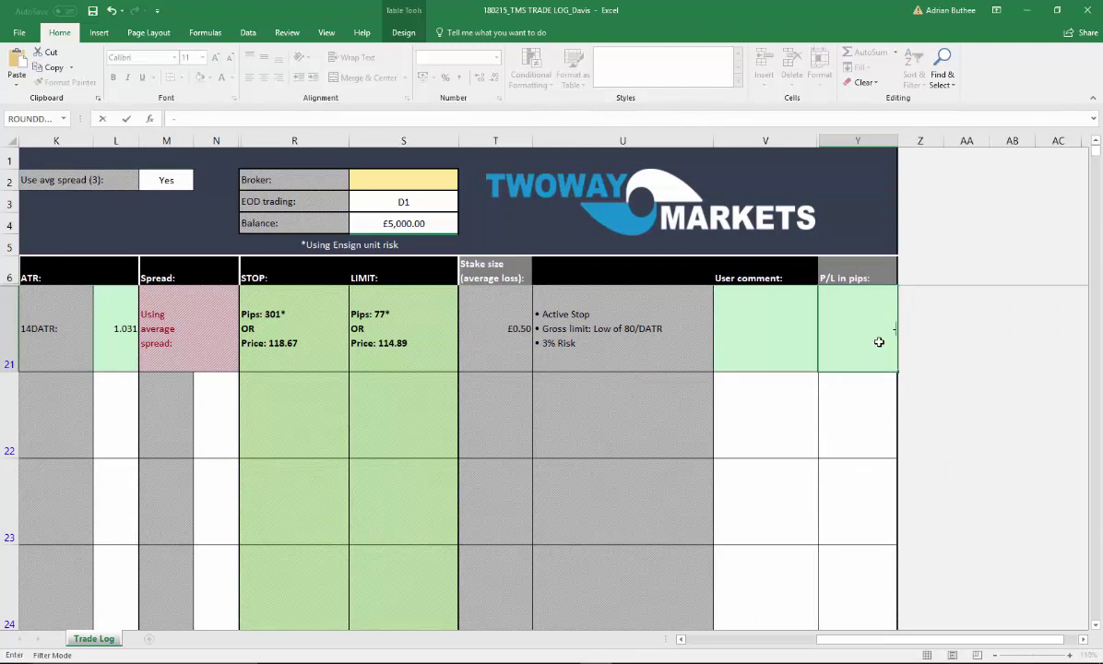
pyautogui.press('Return')
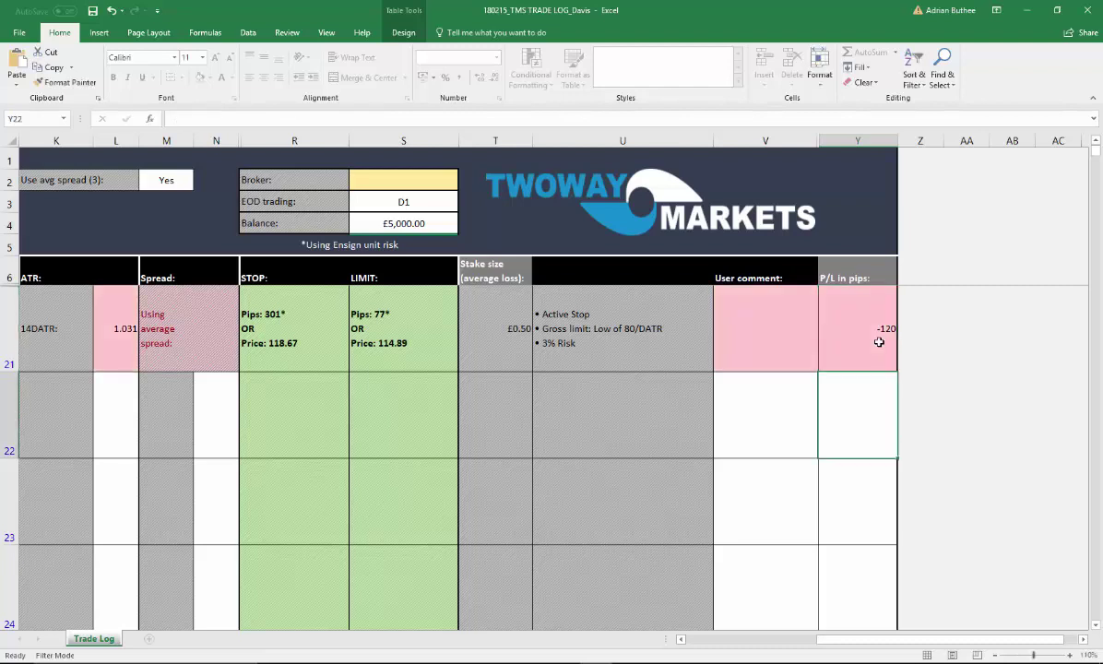
pyautogui.click(884, 338)
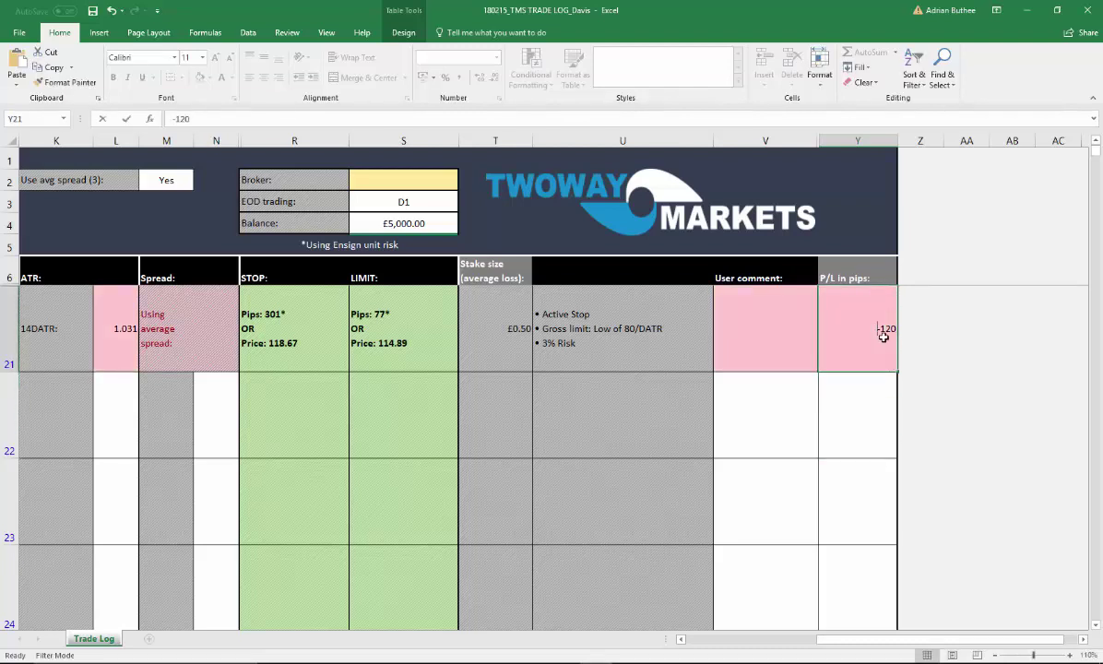
pyautogui.press('BackSpace')
pyautogui.write('77')
pyautogui.press('Return')
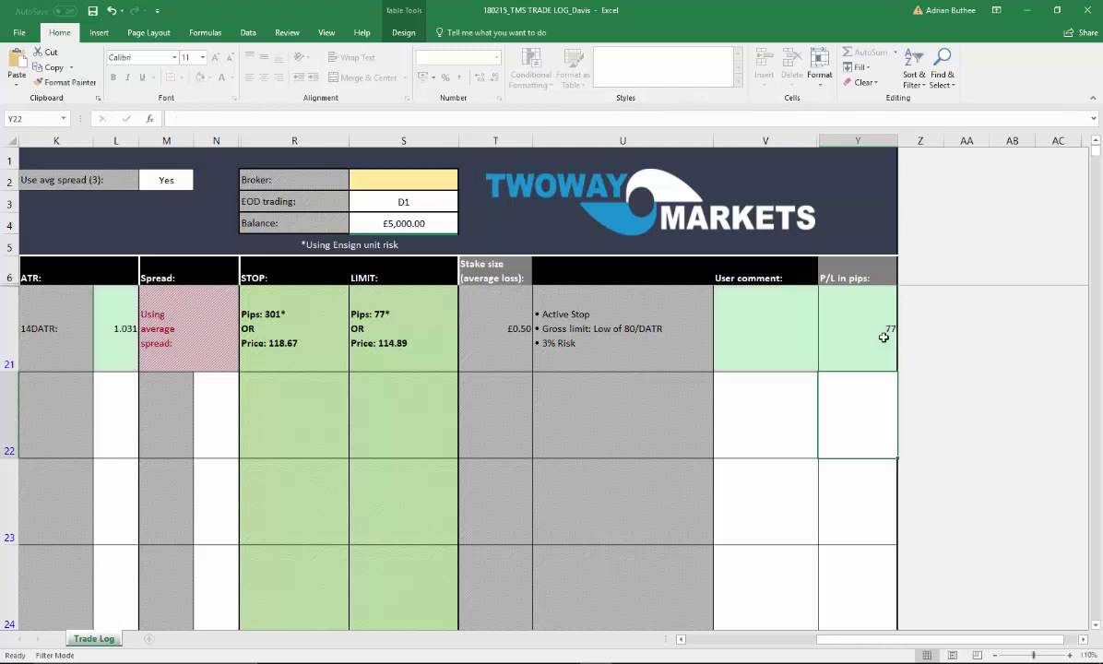
# Step: View the instrument choices for the empty trade row below CHFJPY and leave the cell blank
pyautogui.moveTo(877, 628); pyautogui.dragTo(608, 624)
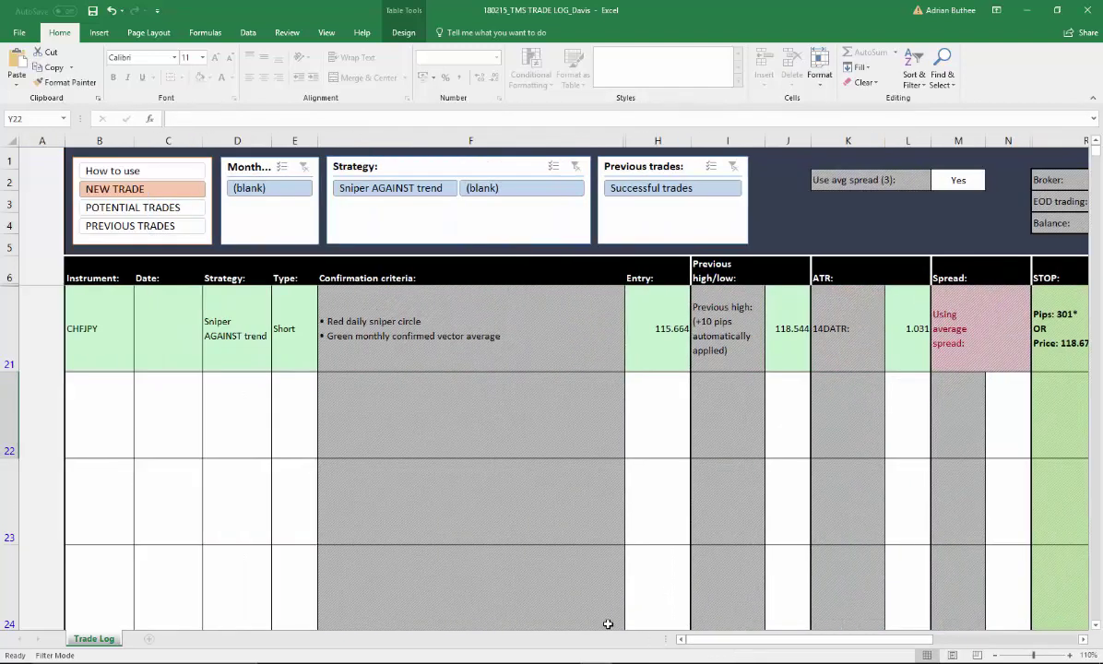
pyautogui.click(70, 416)
pyautogui.hotkey('alt', 'Down')
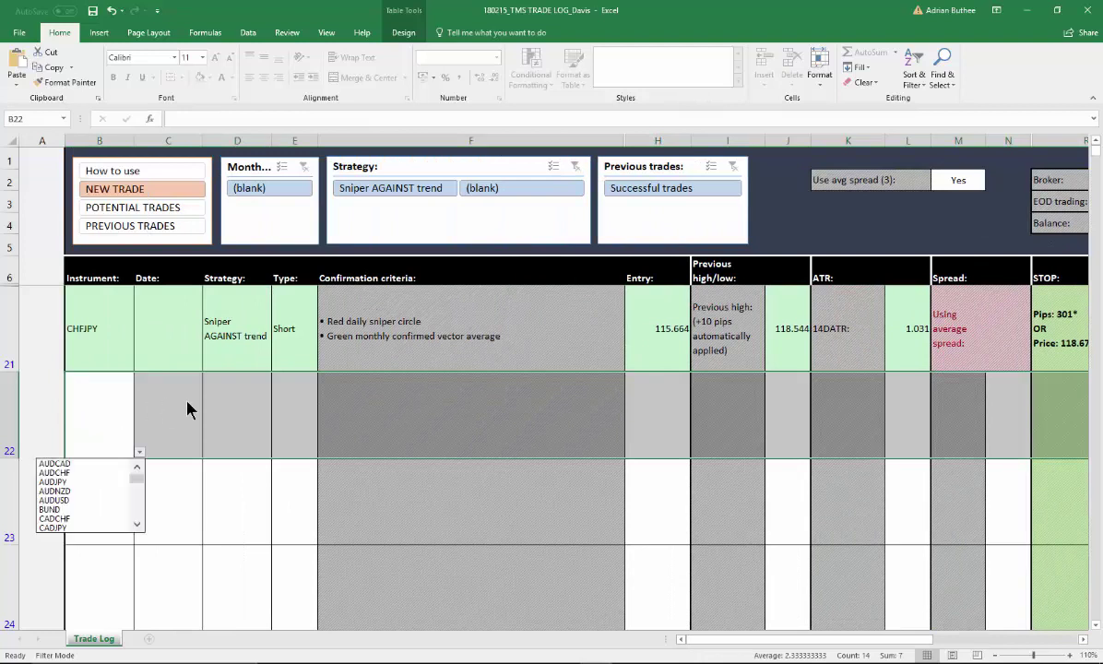
pyautogui.click(188, 409)
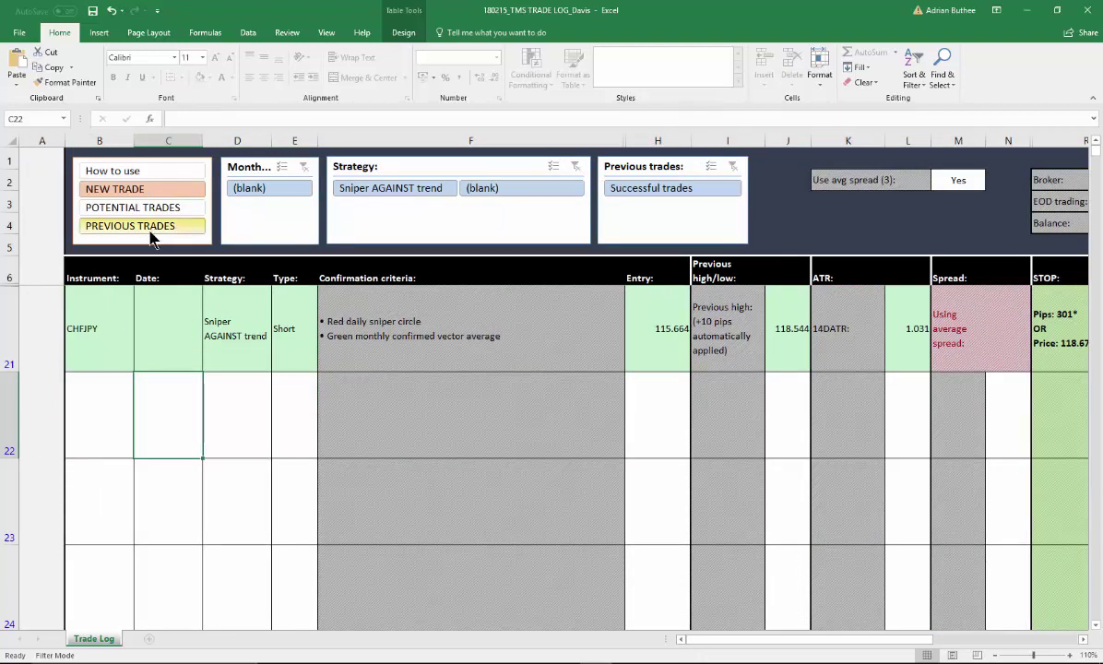
# Step: Filter the trade log to PREVIOUS TRADES and review the listed trades from first to last
pyautogui.click(124, 229)
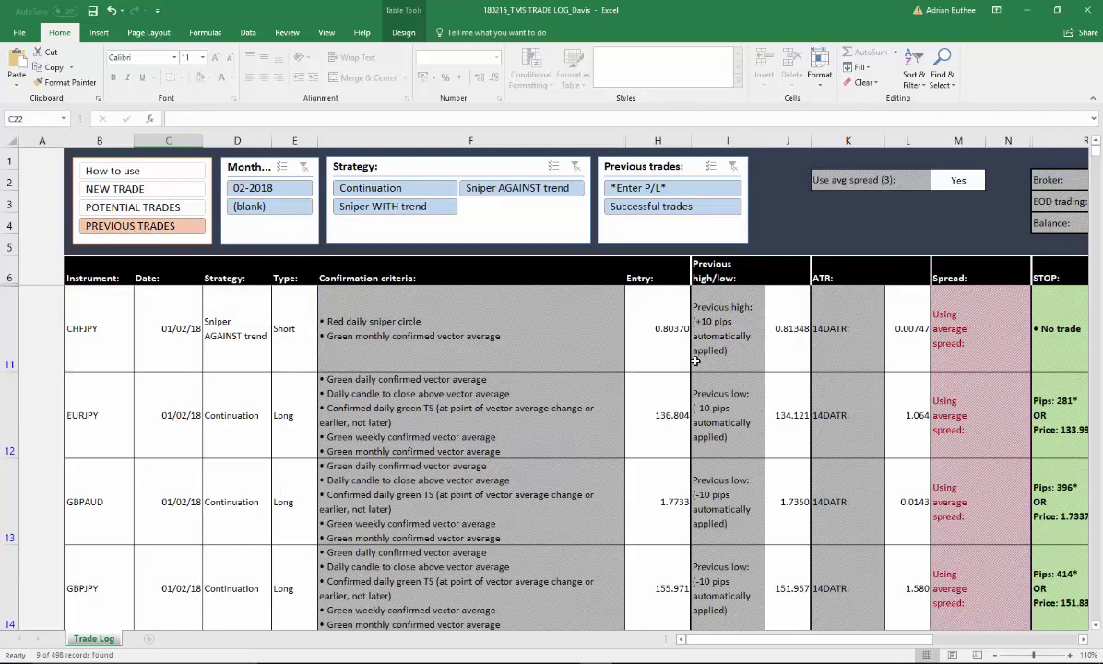
pyautogui.scroll(-4, 694, 361)
pyautogui.keyDown('ctrl'); pyautogui.scroll(-2, 692, 369); pyautogui.keyUp('ctrl')
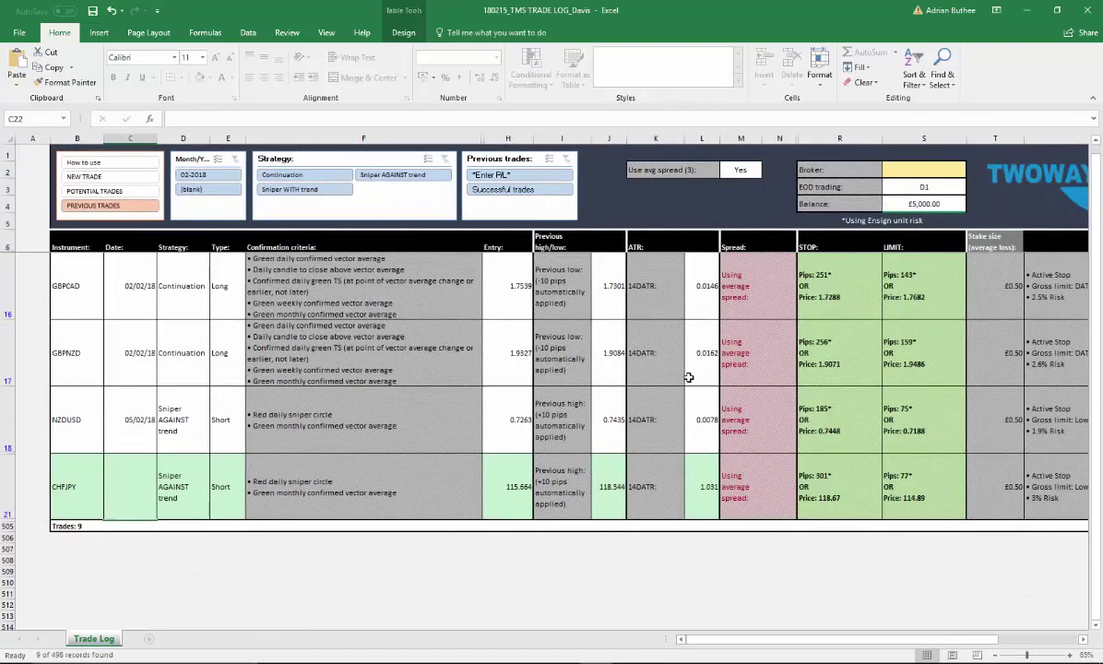
pyautogui.scroll(2, 690, 378)
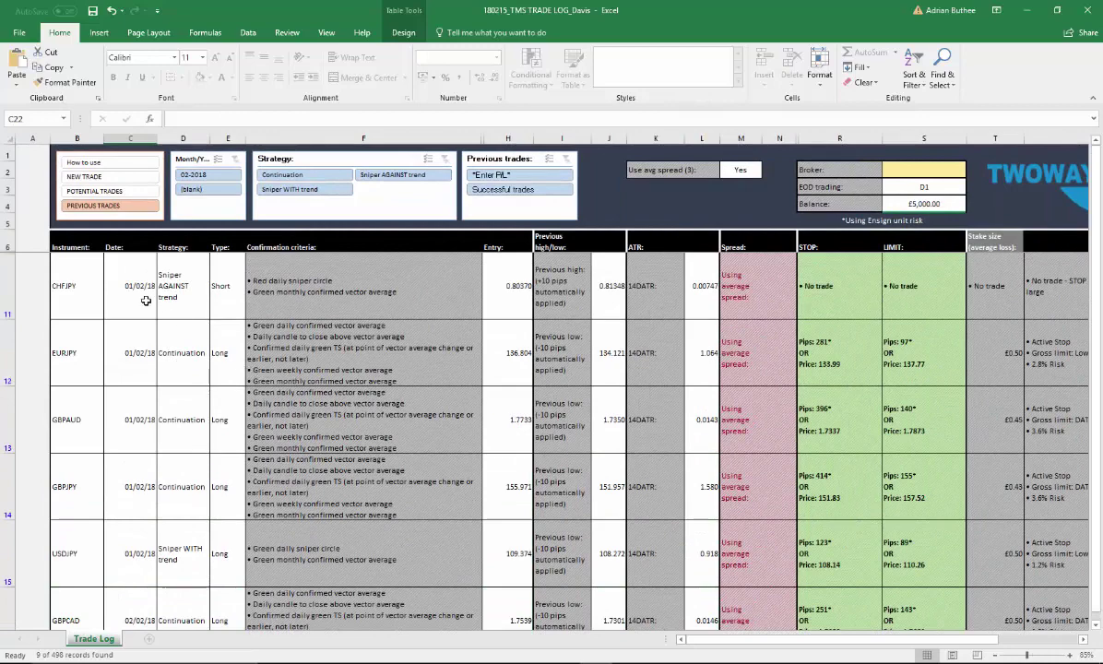
pyautogui.scroll(-5, 131, 347)
pyautogui.click(120, 491)
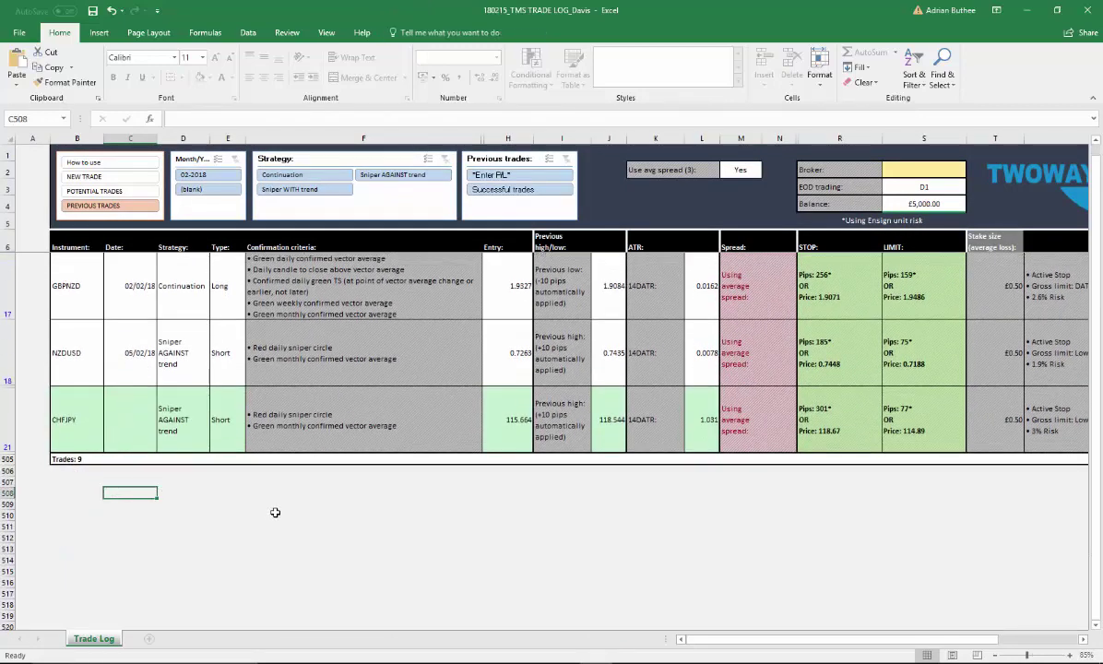
pyautogui.scroll(5, 275, 512)
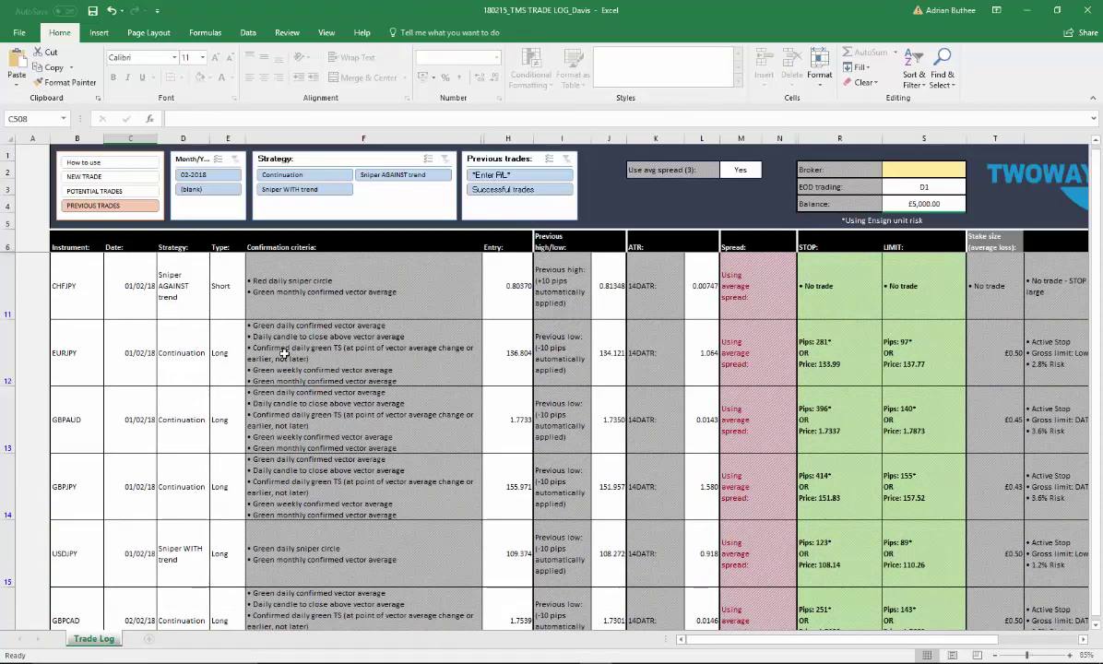
pyautogui.scroll(-3, 278, 365)
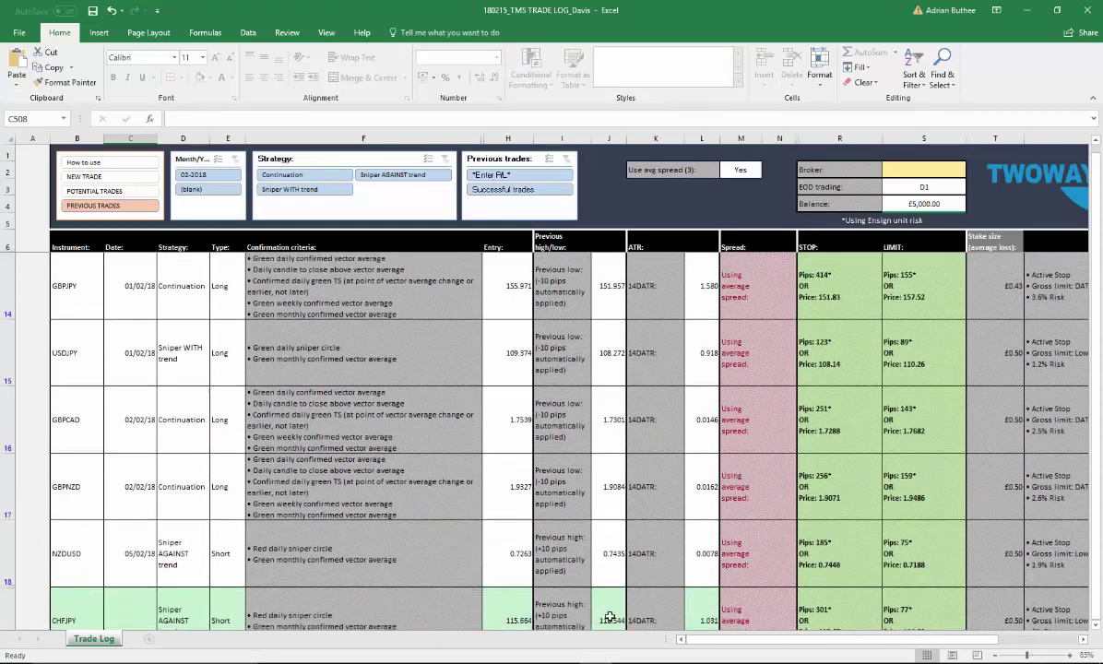
# Step: Enter the P/L in pips for two earlier trades: 97 for EURJPY and 140 for GBPAUD
pyautogui.moveTo(755, 641); pyautogui.dragTo(840, 646)
pyautogui.scroll(1, 766, 379)
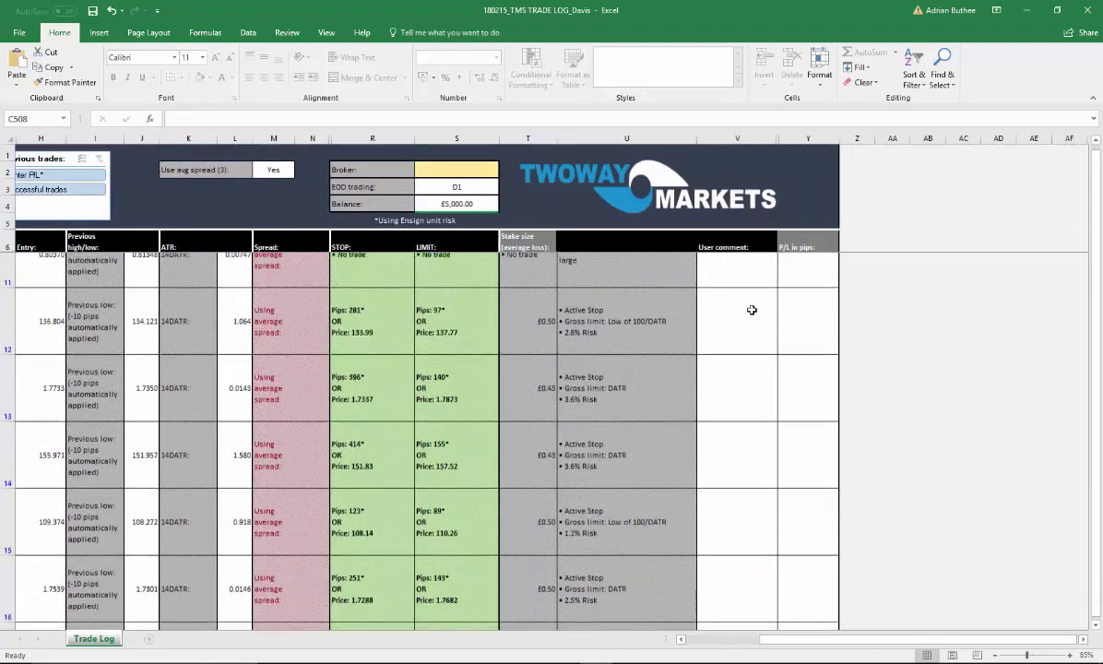
pyautogui.click(836, 357)
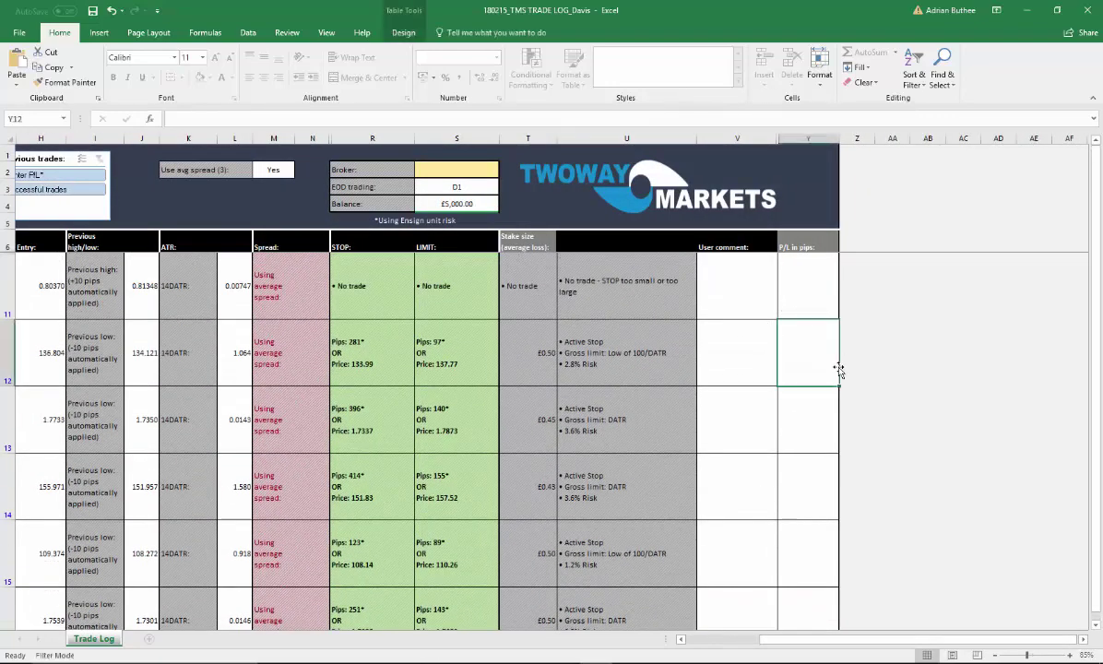
pyautogui.write('97')
pyautogui.press('Return')
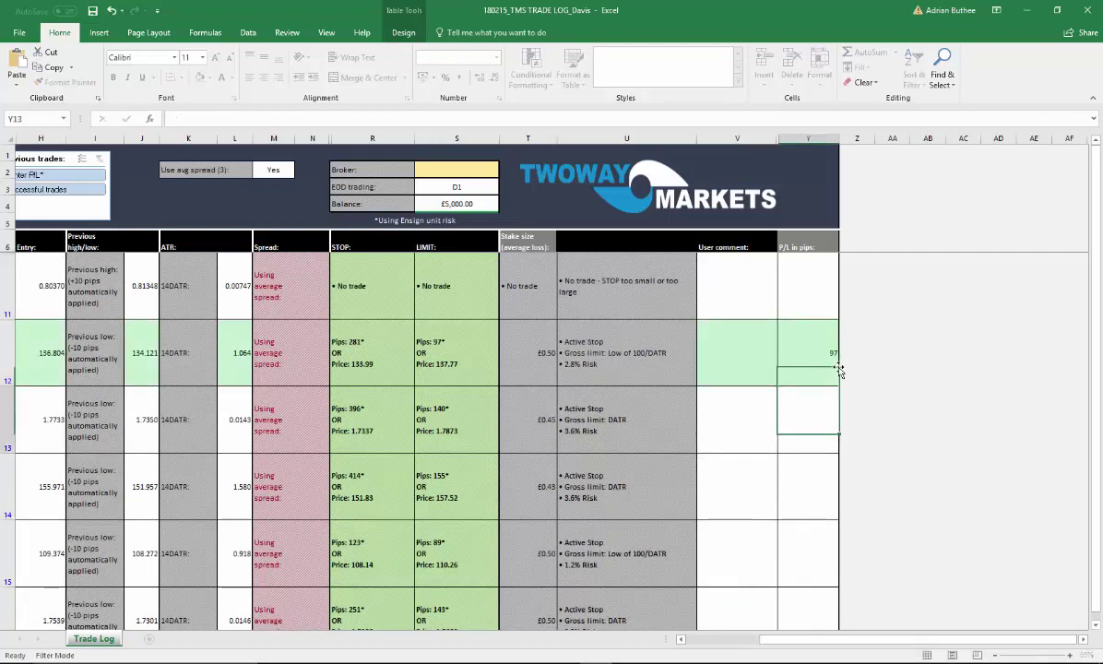
pyautogui.write('140')
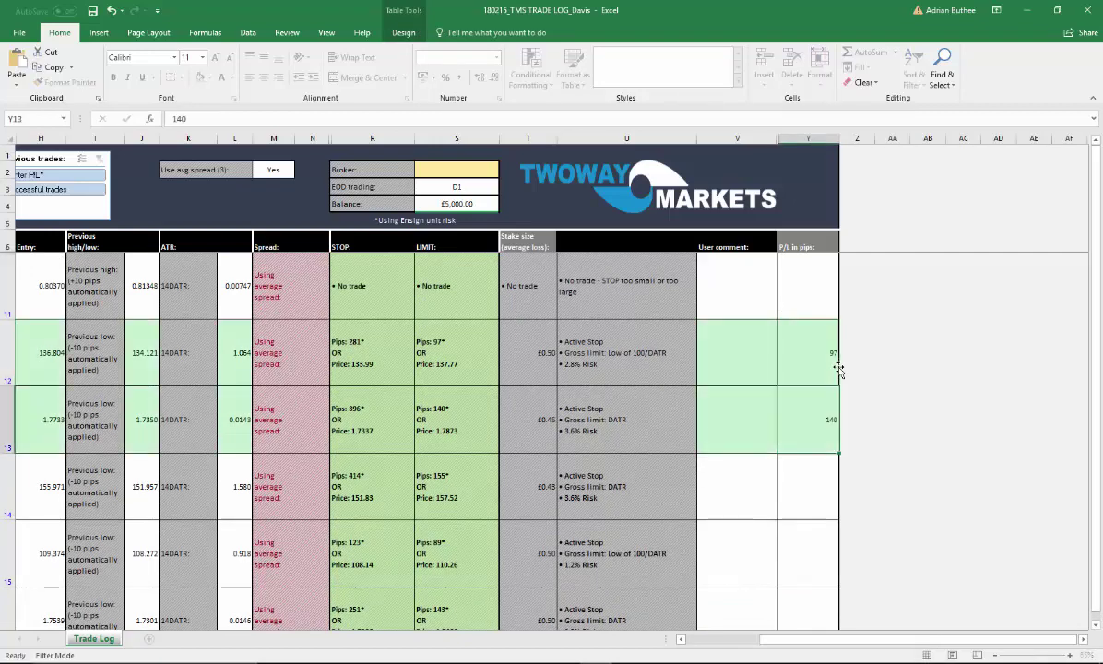
pyautogui.press('Return')
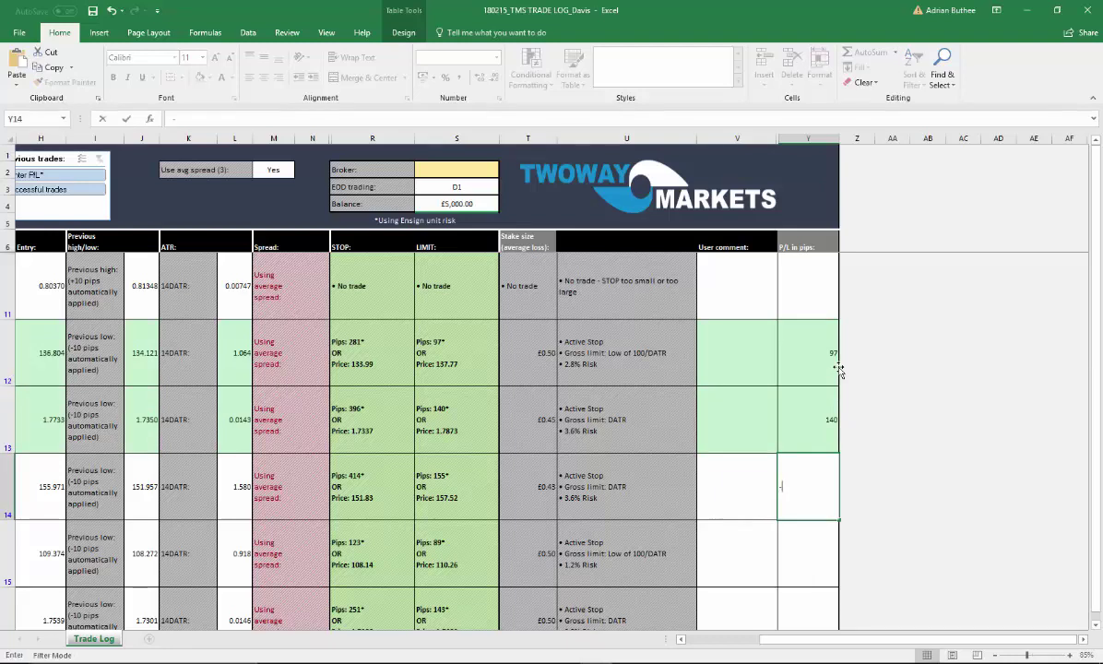
# Step: Enter P/L in pips of -120 for GBPJPY, 89 for USDJPY and 143 for GBPCAD
pyautogui.write('-120')
pyautogui.press('Return')
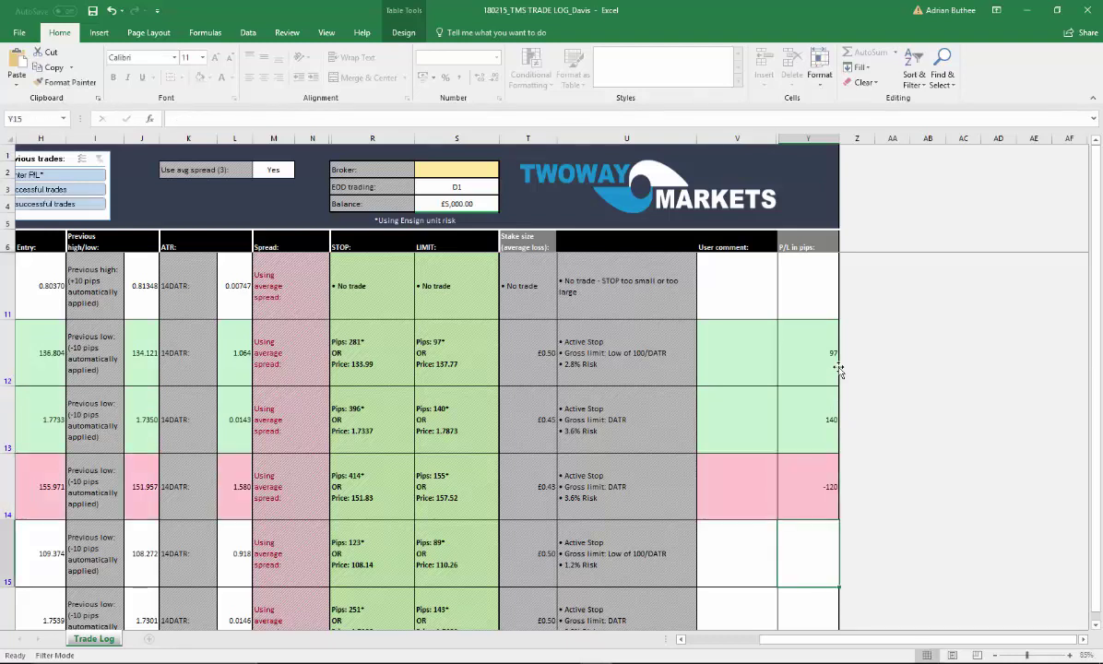
pyautogui.write('89')
pyautogui.press('Return')
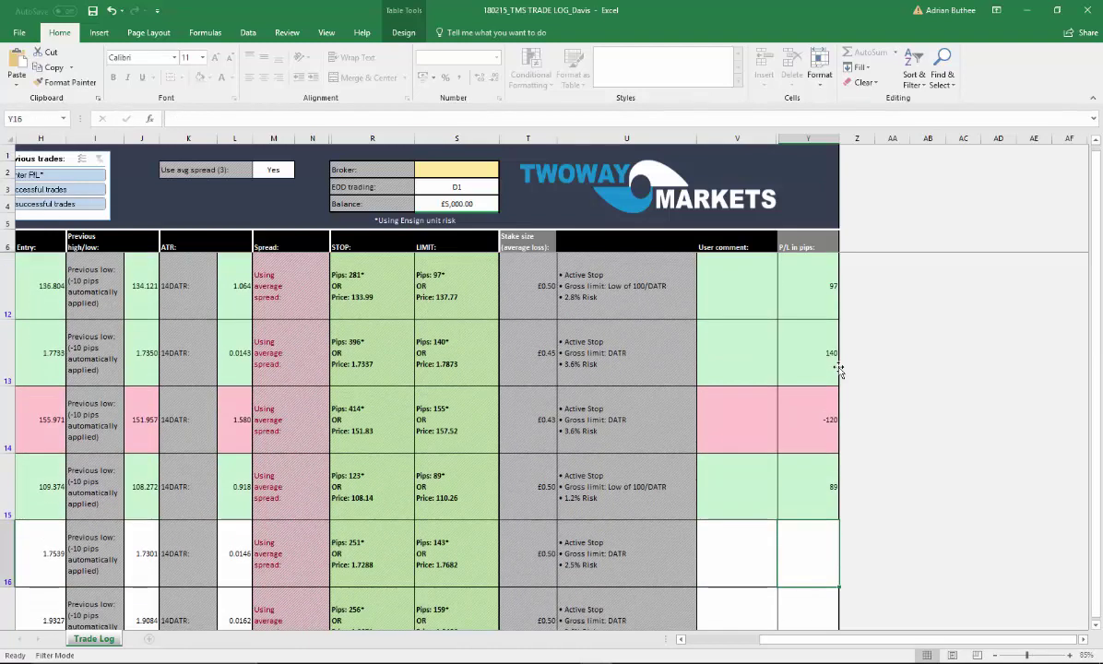
pyautogui.write('1')
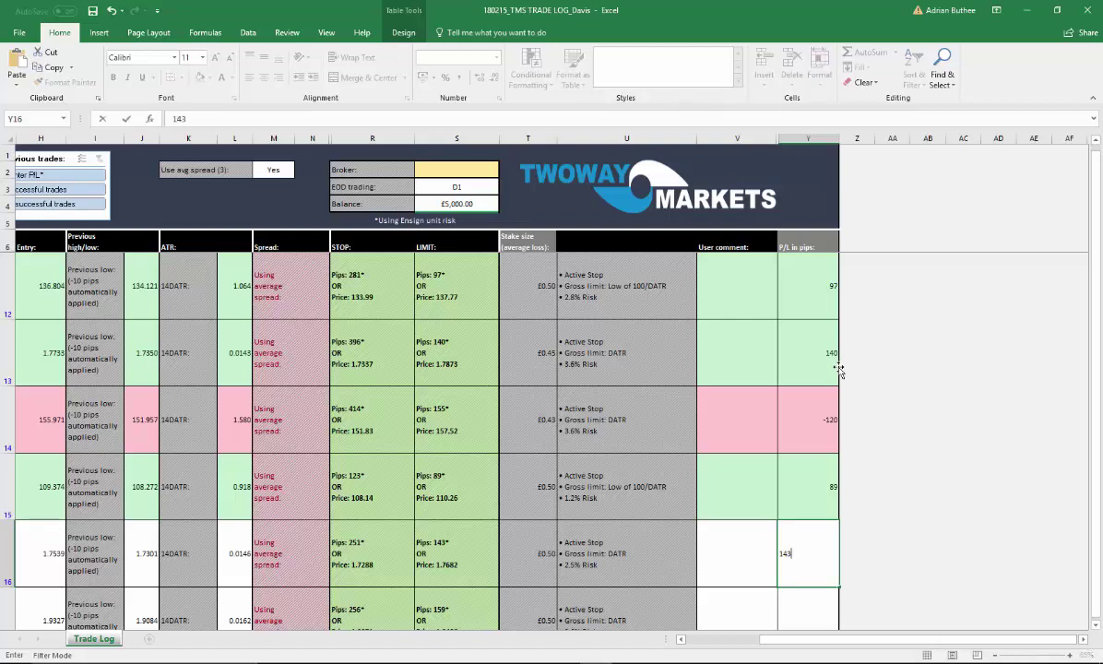
pyautogui.write('43')
pyautogui.press('Return')
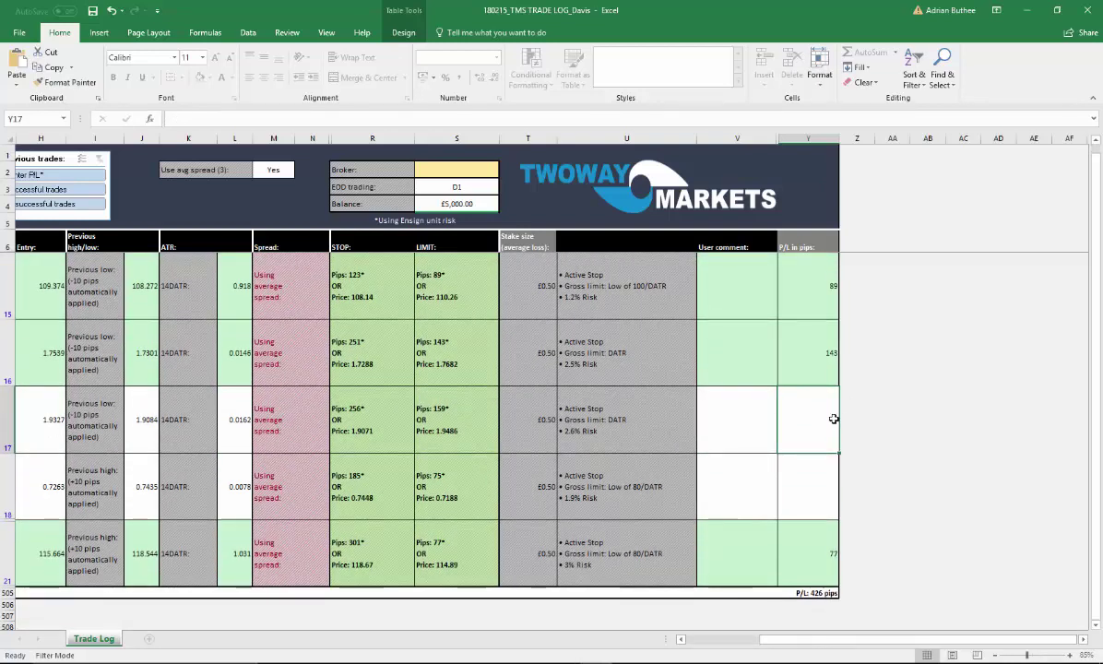
# Step: Enter P/L in pips of -145 for GBPNZD and 75 for NZDUSD
pyautogui.write('-')
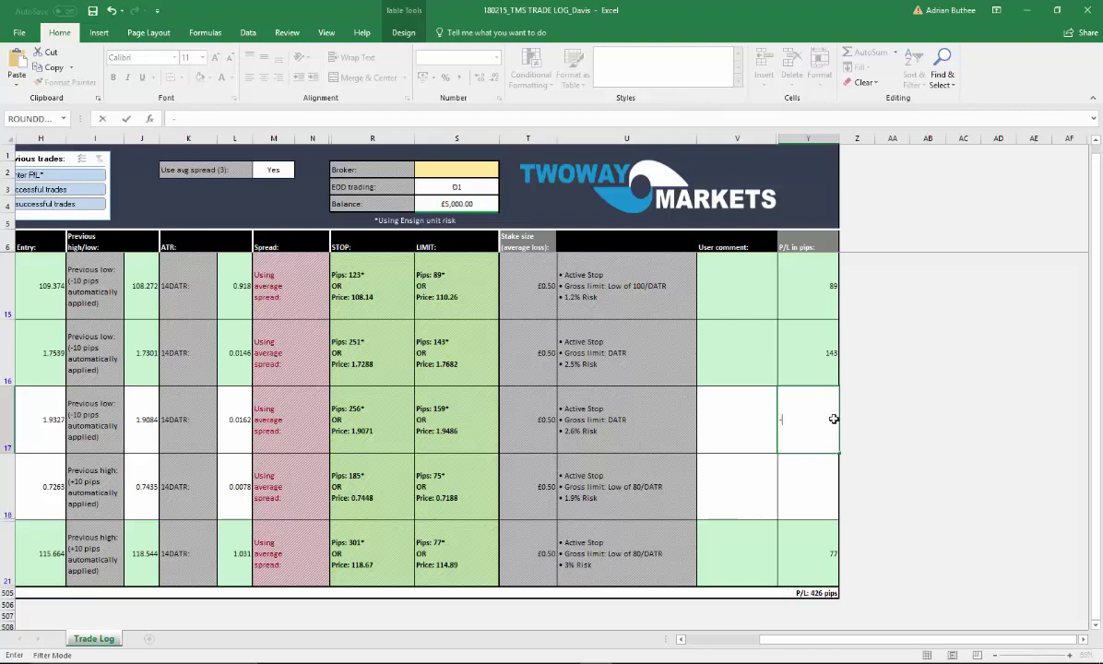
pyautogui.write('145')
pyautogui.press('Return')
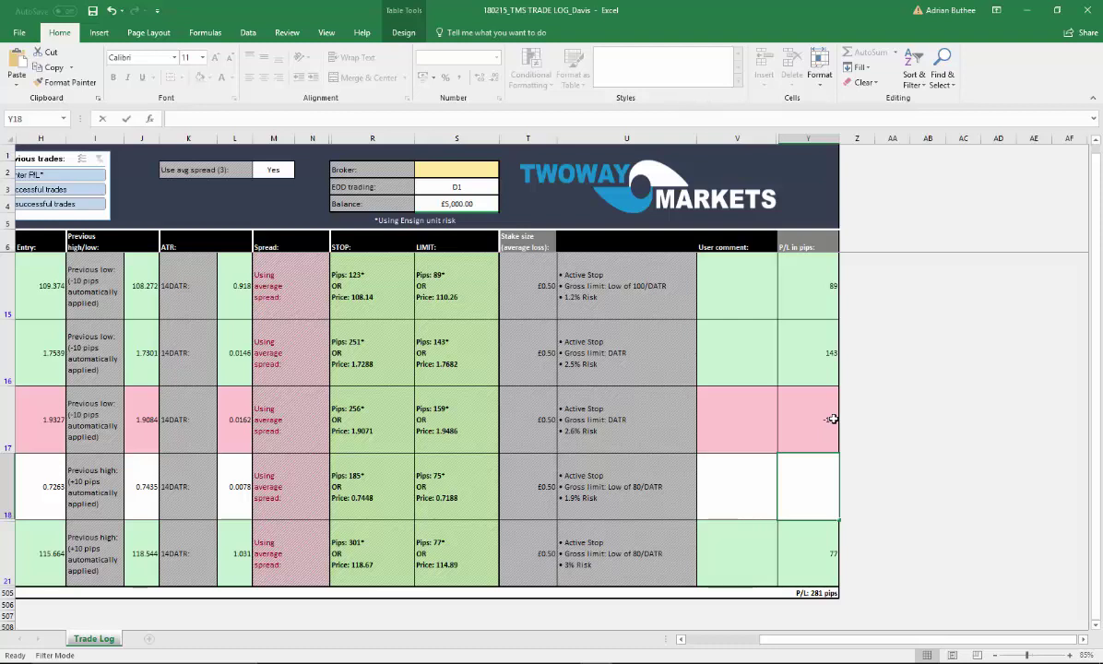
pyautogui.write('75')
pyautogui.press('Return')
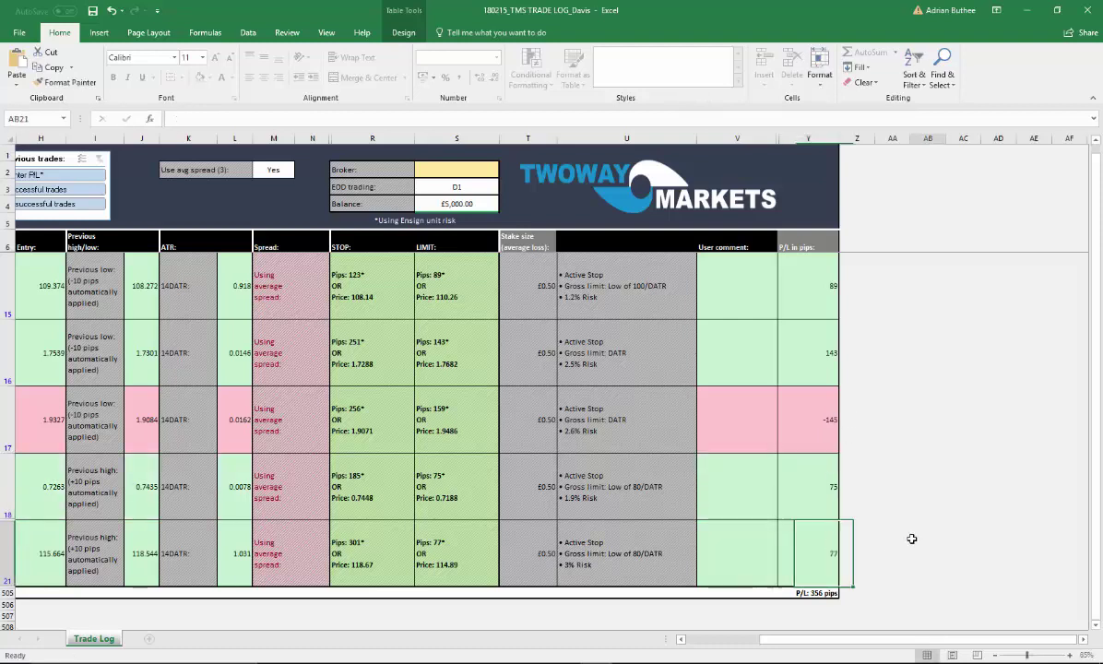
# Step: Examine the trade count and the total P/L in the summary row beneath the previous trades
pyautogui.click(911, 544)
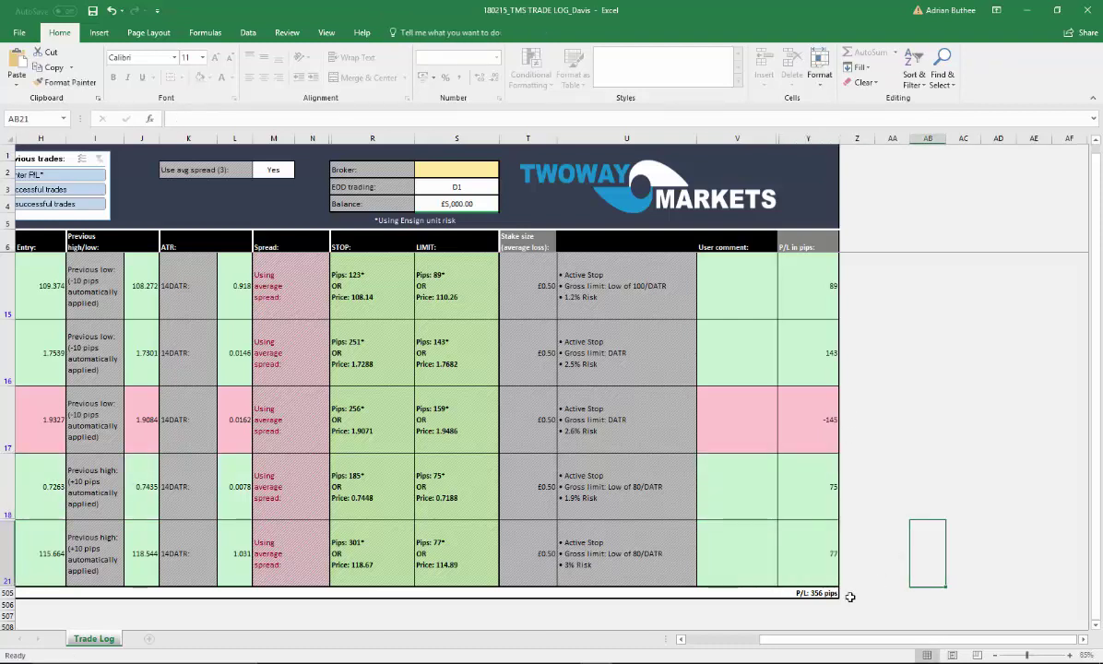
pyautogui.moveTo(790, 640)
pyautogui.mouseDown()
pyautogui.moveTo(701, 637)
pyautogui.moveTo(786, 630)
pyautogui.mouseUp()
pyautogui.click(77, 601)
pyautogui.click(810, 604)
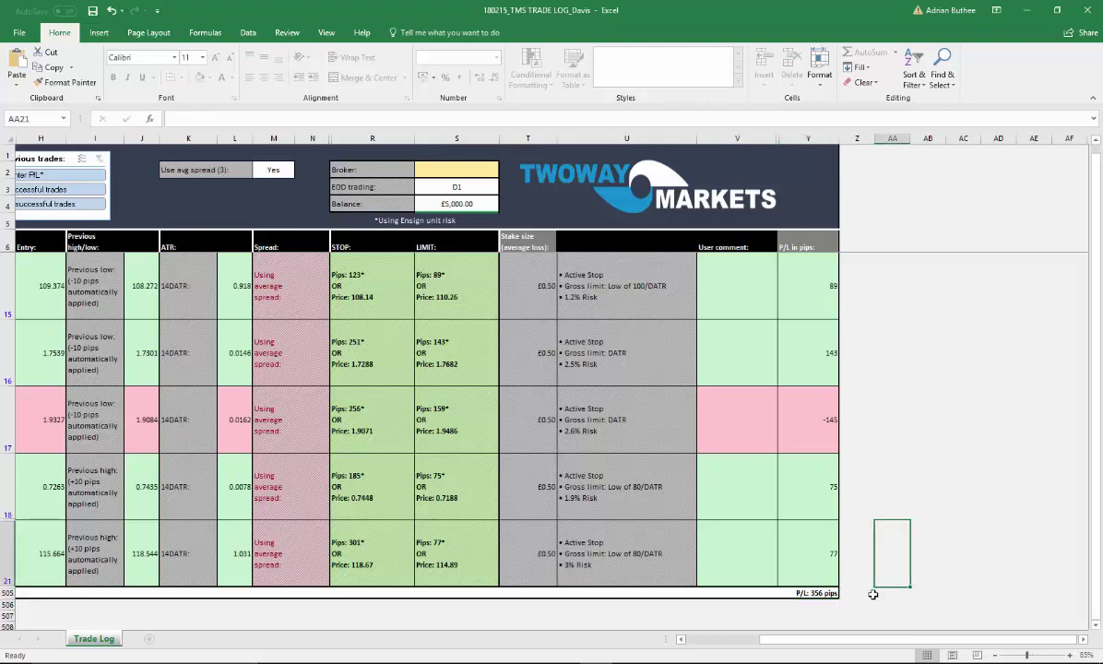
# Step: Filter the previous trades to the Continuation strategy and review the remaining trades
pyautogui.moveTo(826, 640); pyautogui.dragTo(771, 645)
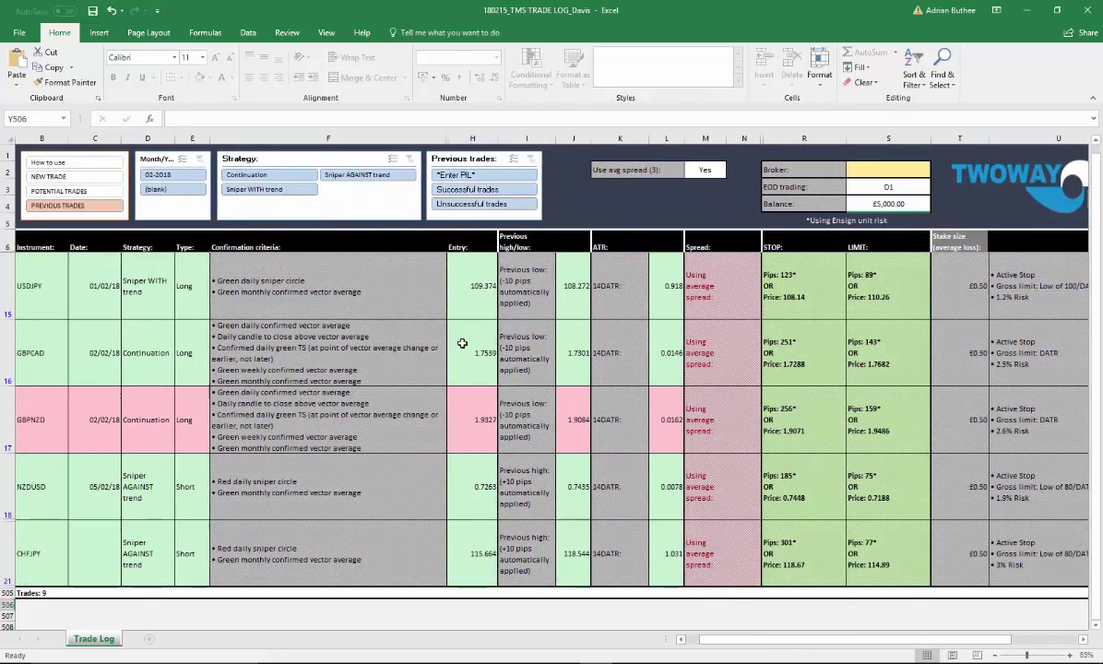
pyautogui.click(300, 182)
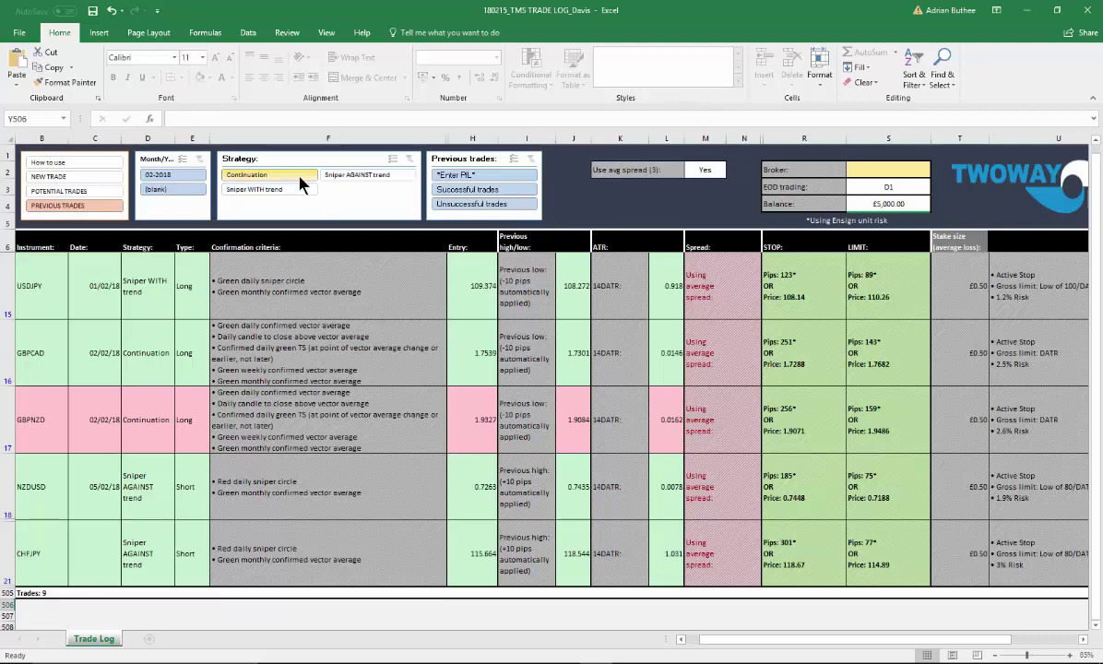
pyautogui.scroll(3, 448, 347)
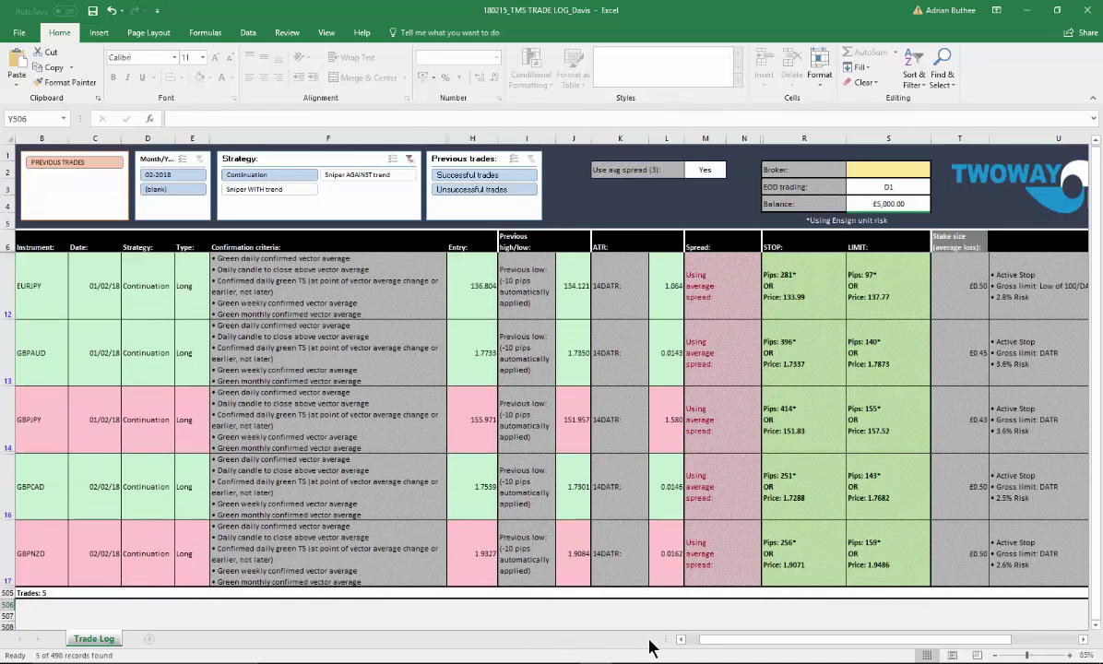
pyautogui.moveTo(718, 645); pyautogui.dragTo(694, 648)
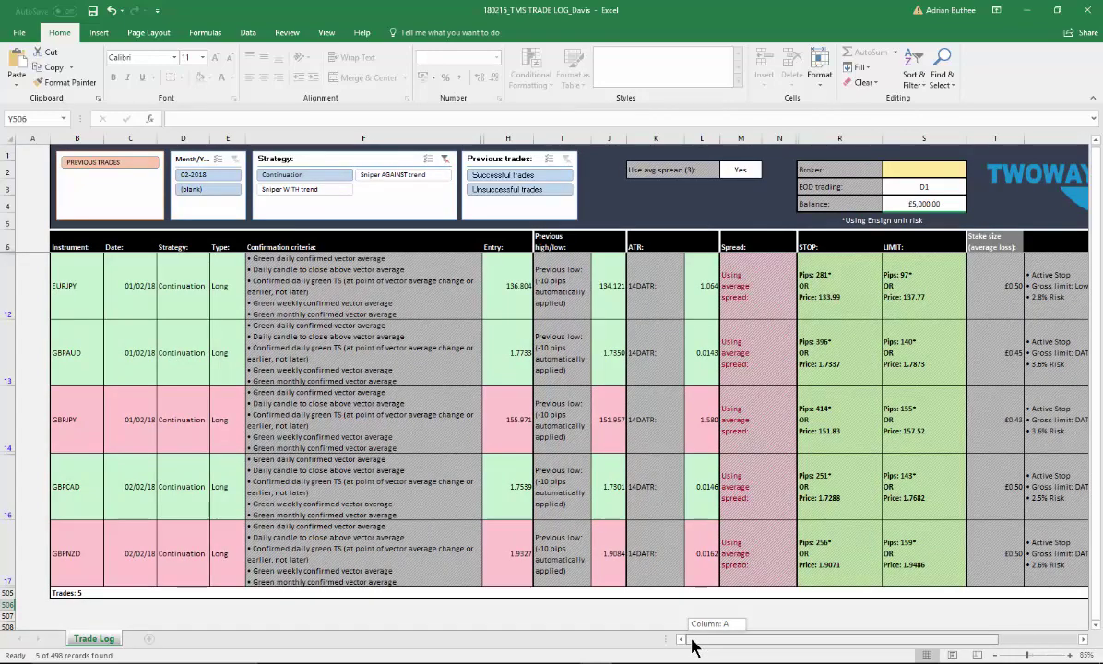
# Step: Switch the strategy filter on the previous trades to Sniper AGAINST trend
pyautogui.moveTo(694, 648); pyautogui.dragTo(692, 623)
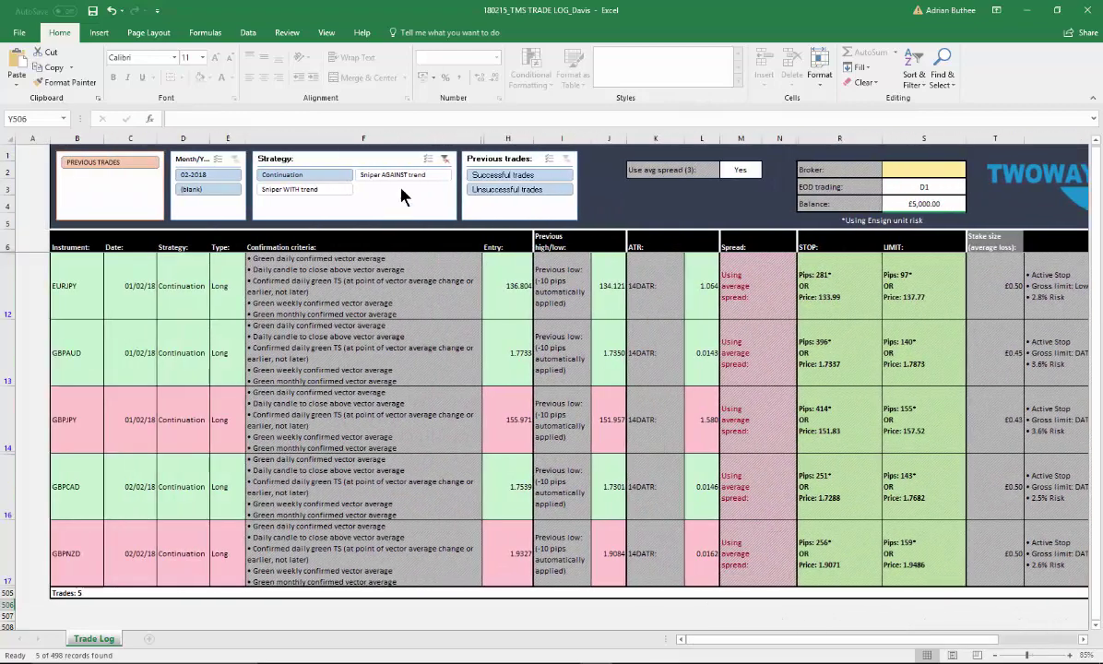
pyautogui.click(397, 174)
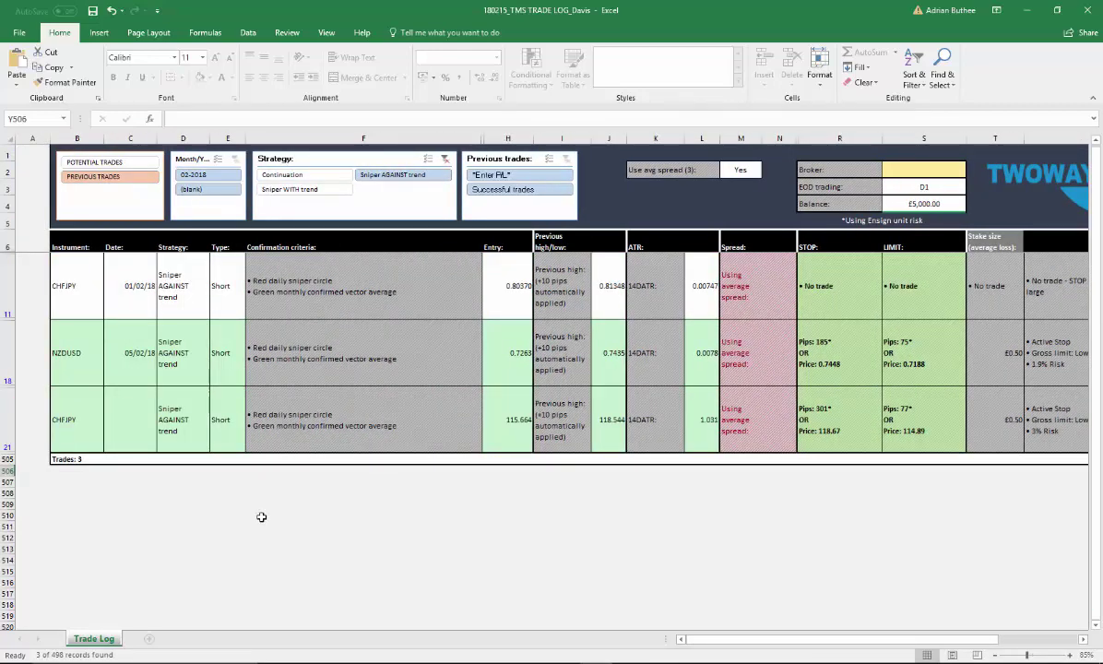
# Step: Filter the previous trades to Sniper WITH trend, check their total P/L in pips, and clear the strategy filter
pyautogui.moveTo(753, 636); pyautogui.dragTo(771, 613)
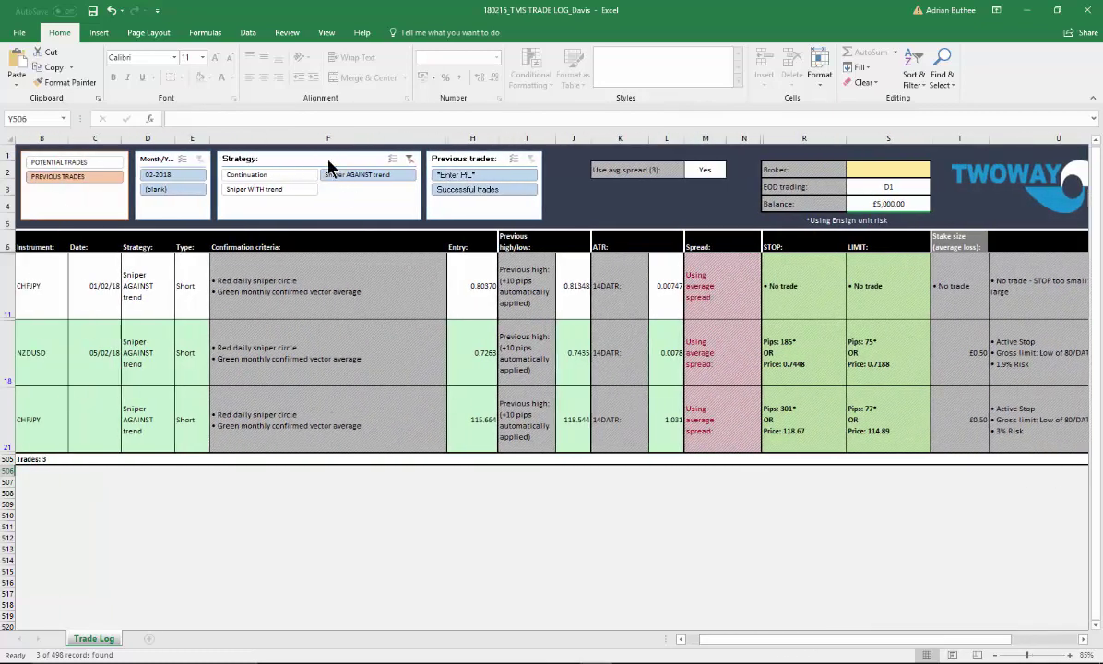
pyautogui.click(268, 189)
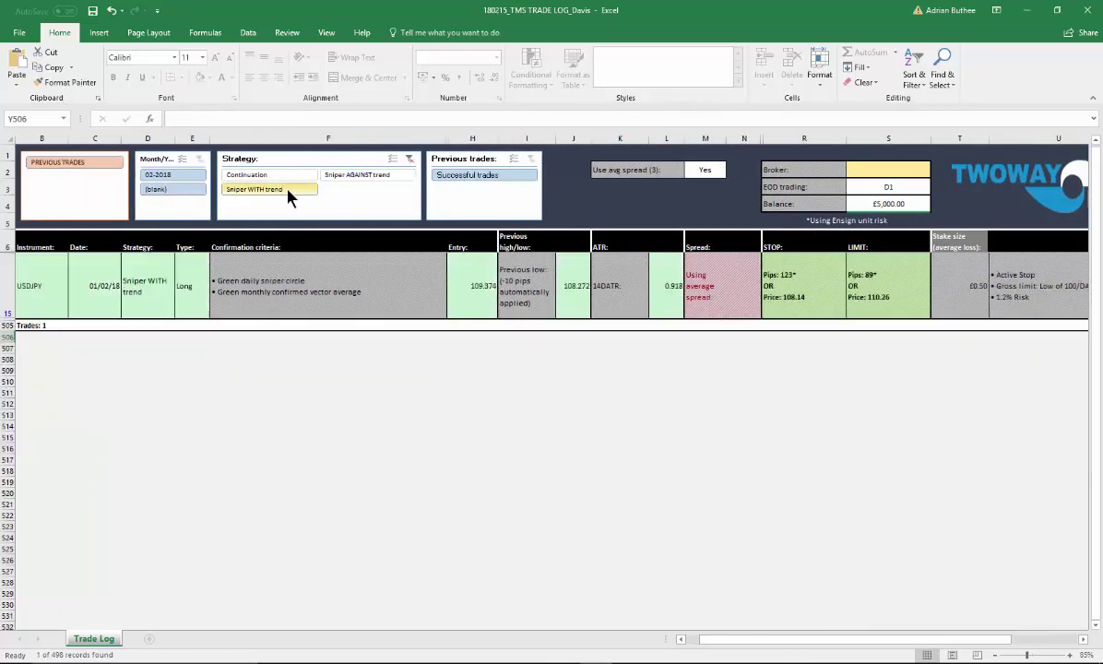
pyautogui.click(496, 504)
pyautogui.moveTo(766, 644); pyautogui.dragTo(827, 620)
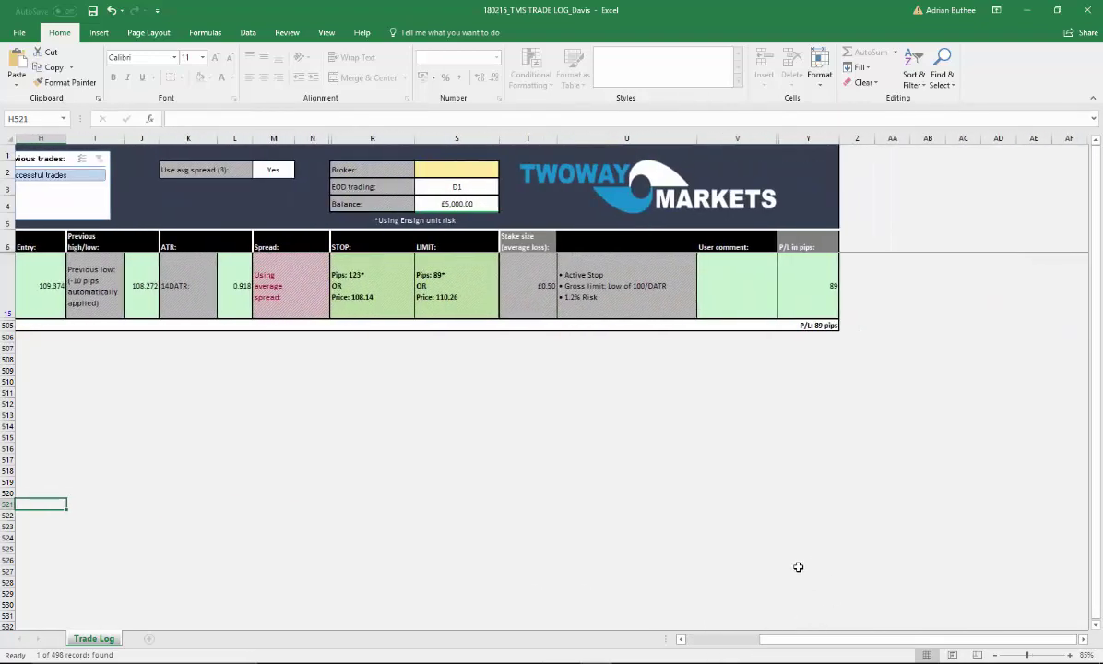
pyautogui.click(614, 462)
pyautogui.moveTo(765, 643); pyautogui.dragTo(701, 640)
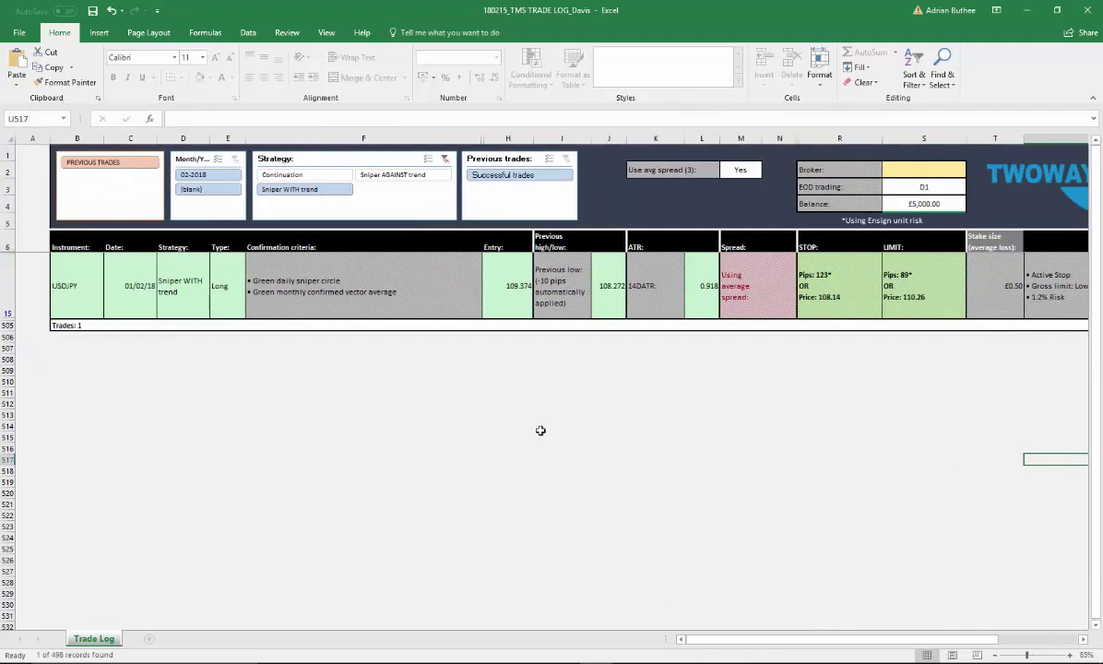
pyautogui.click(445, 160)
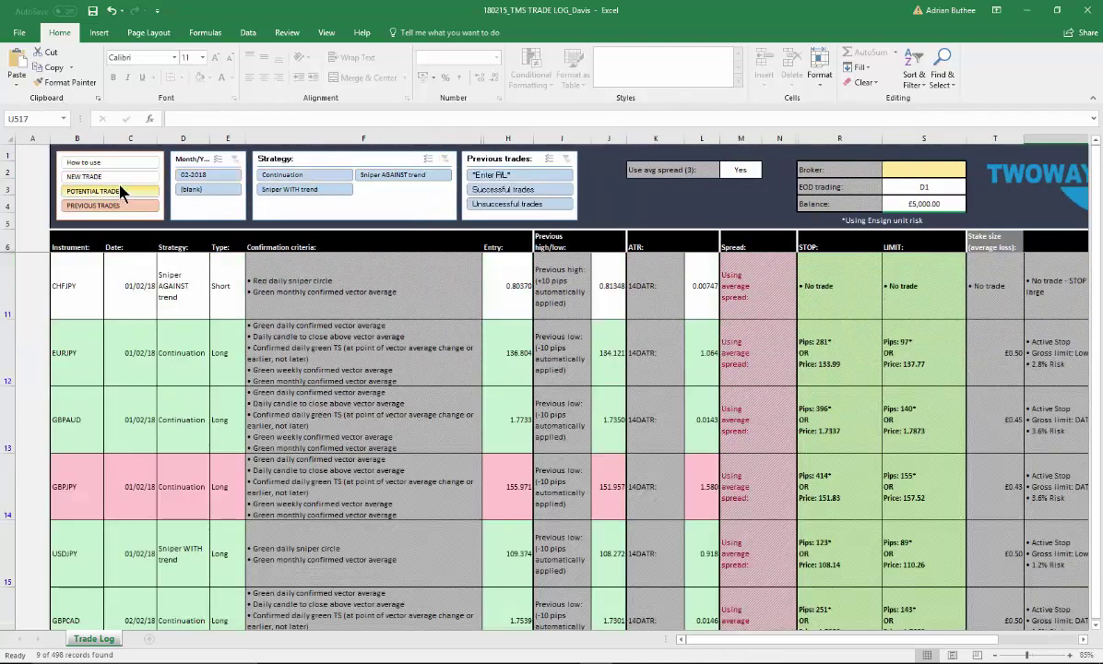
# Step: Start a new trade in the first blank row with instrument EURJPY and strategy Sniper AGAINST trend
pyautogui.click(109, 176)
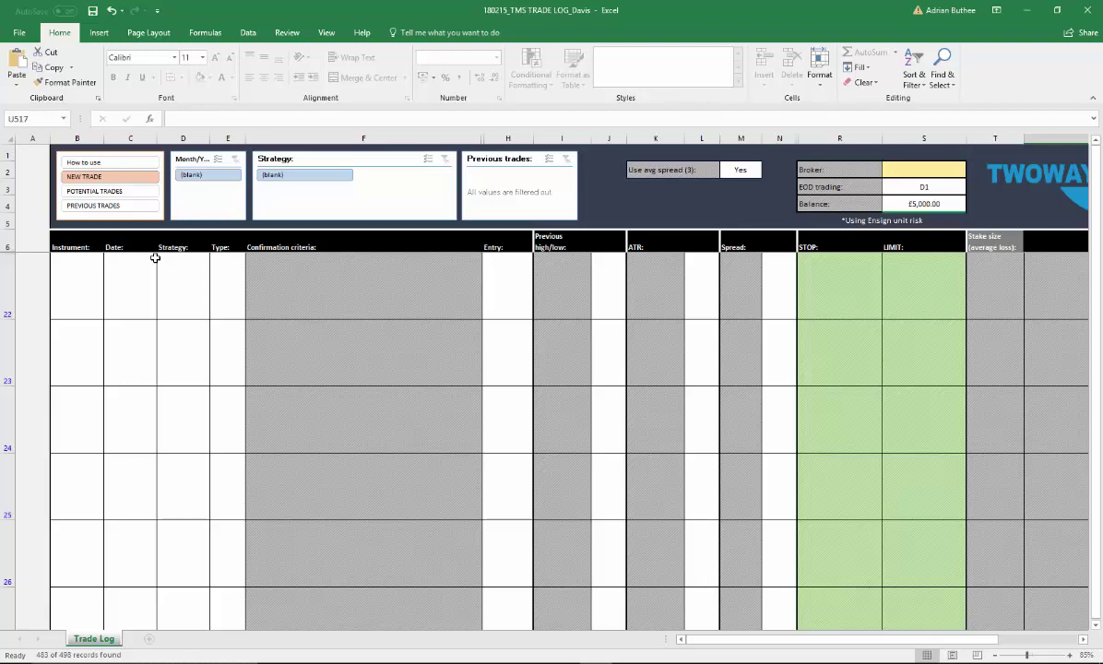
pyautogui.click(74, 303)
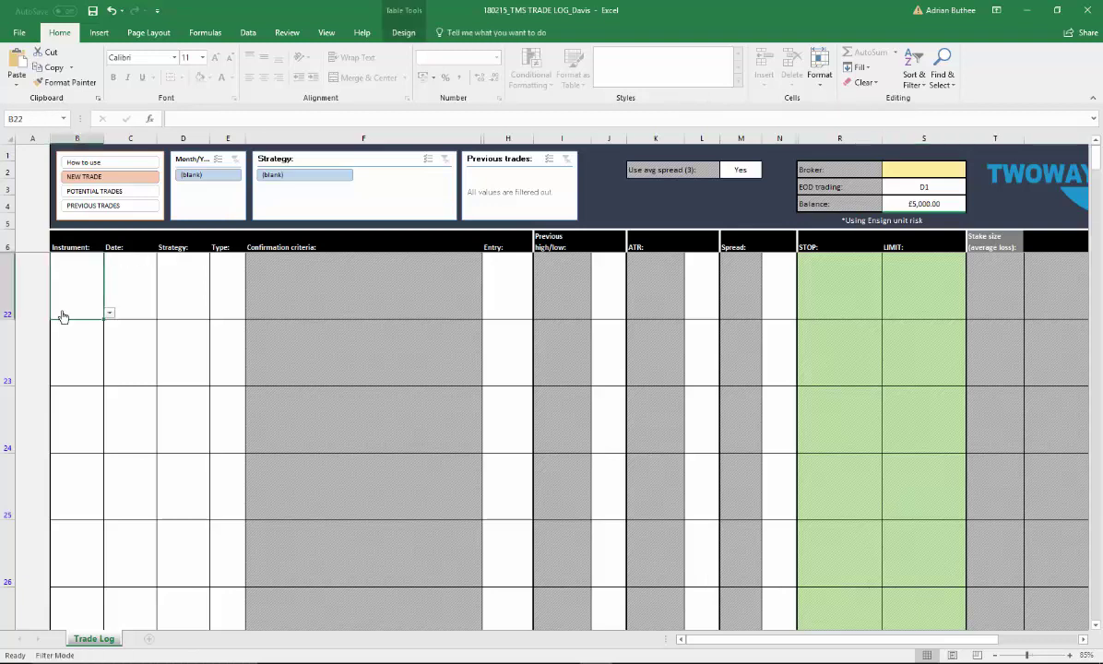
pyautogui.click(111, 316)
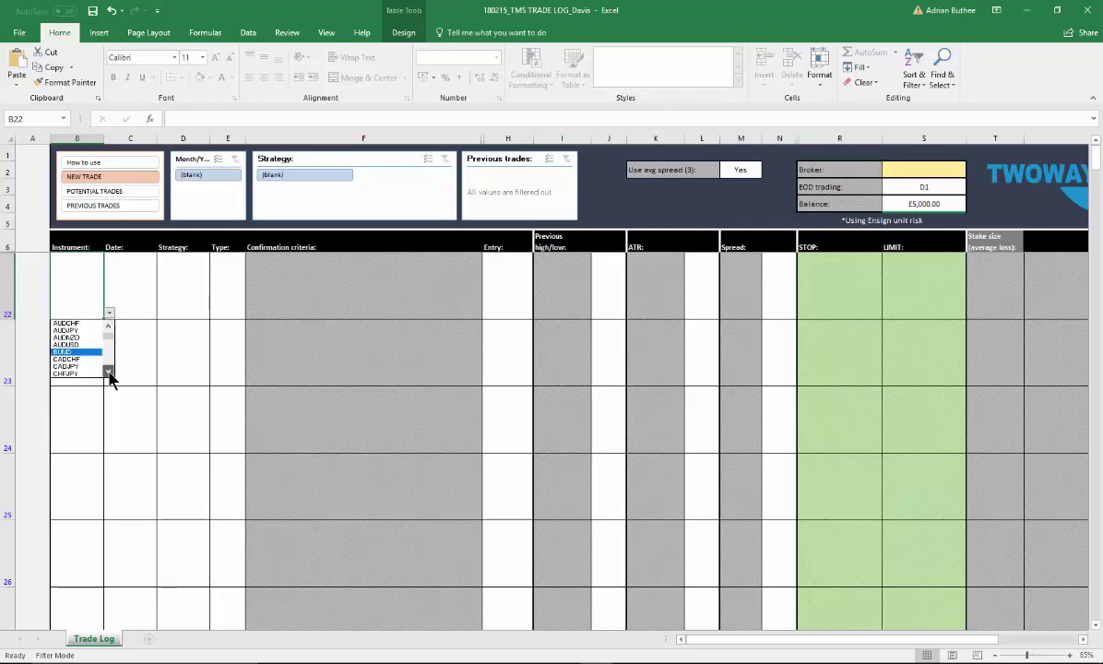
pyautogui.scroll(-6, 108, 374)
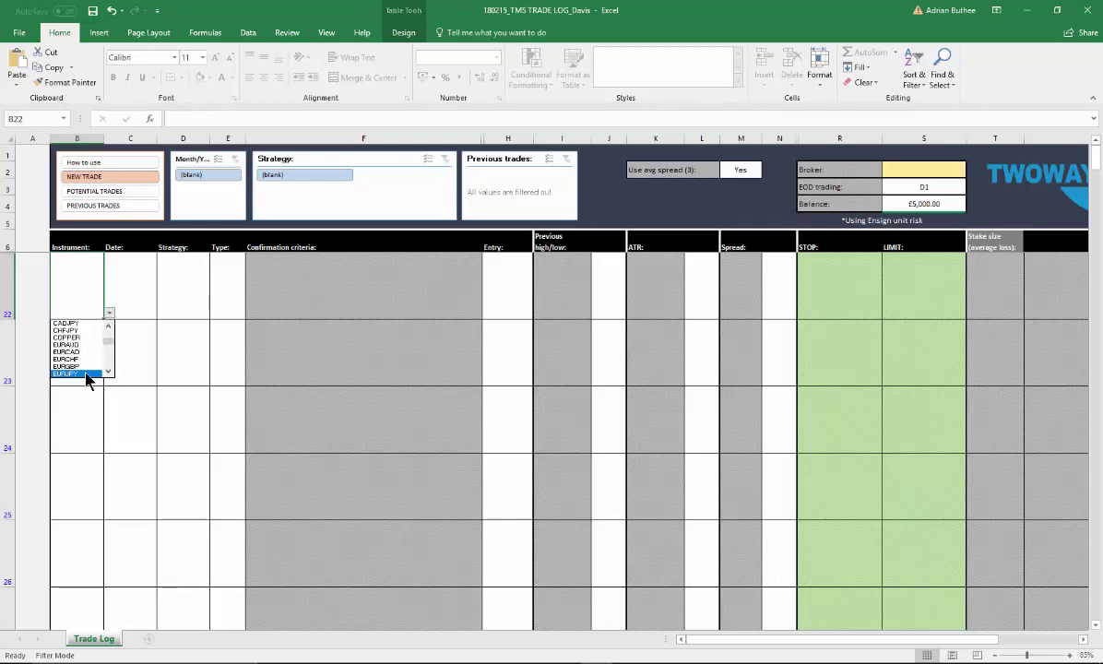
pyautogui.click(87, 374)
pyautogui.click(189, 286)
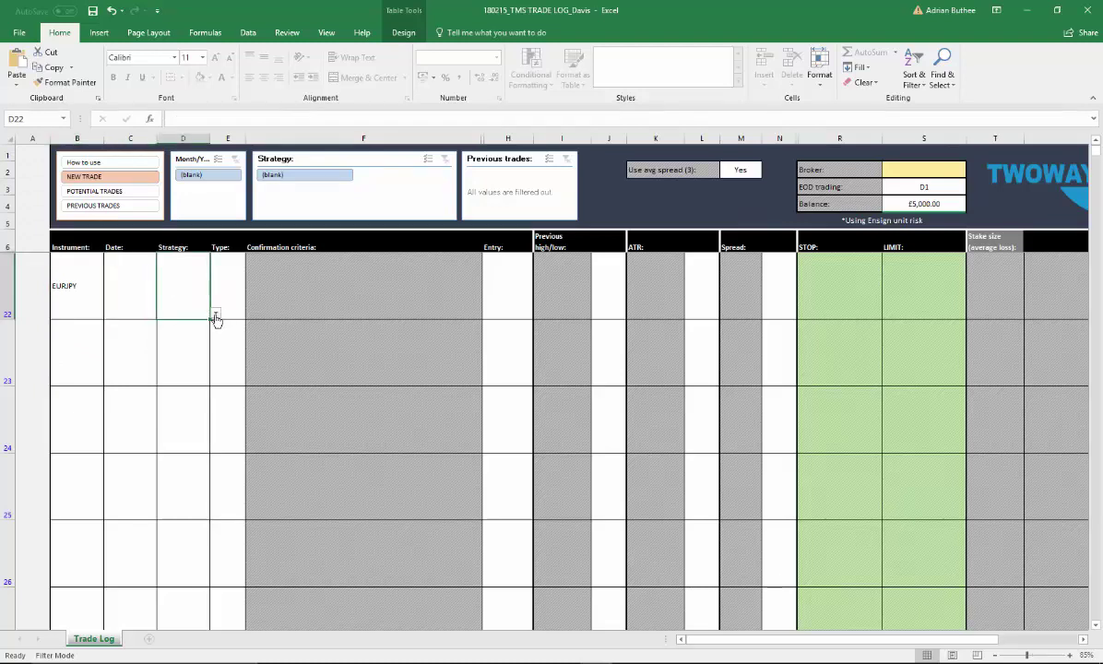
pyautogui.click(215, 315)
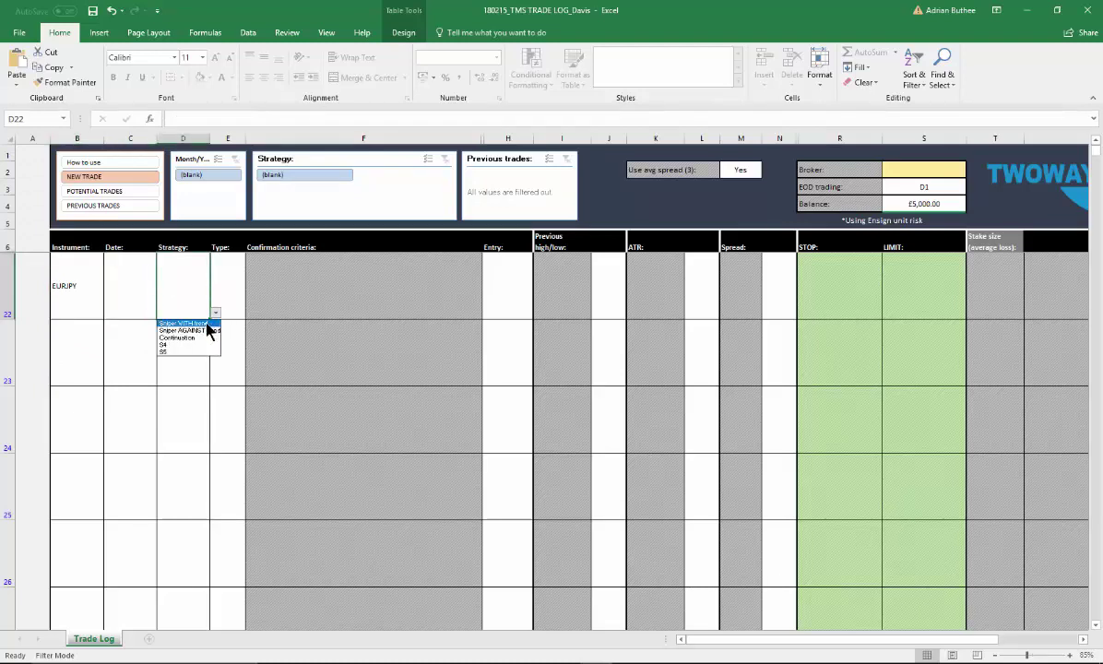
pyautogui.click(185, 335)
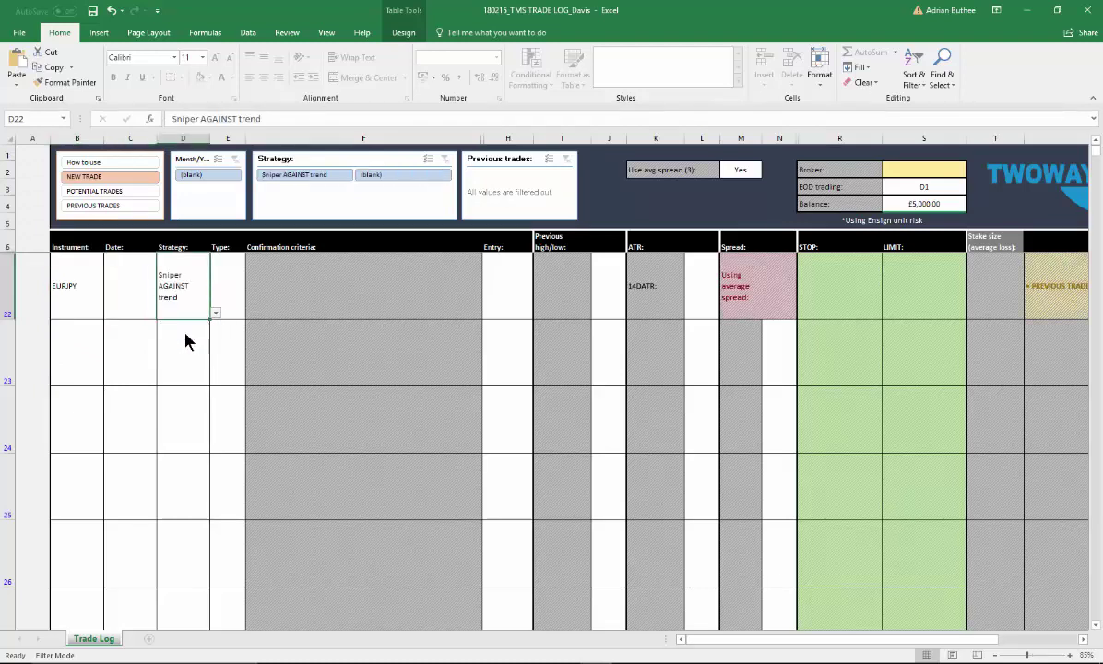
# Step: Examine the previous-trade note shown for the new EURJPY trade
pyautogui.click(221, 300)
pyautogui.moveTo(850, 640); pyautogui.dragTo(893, 631)
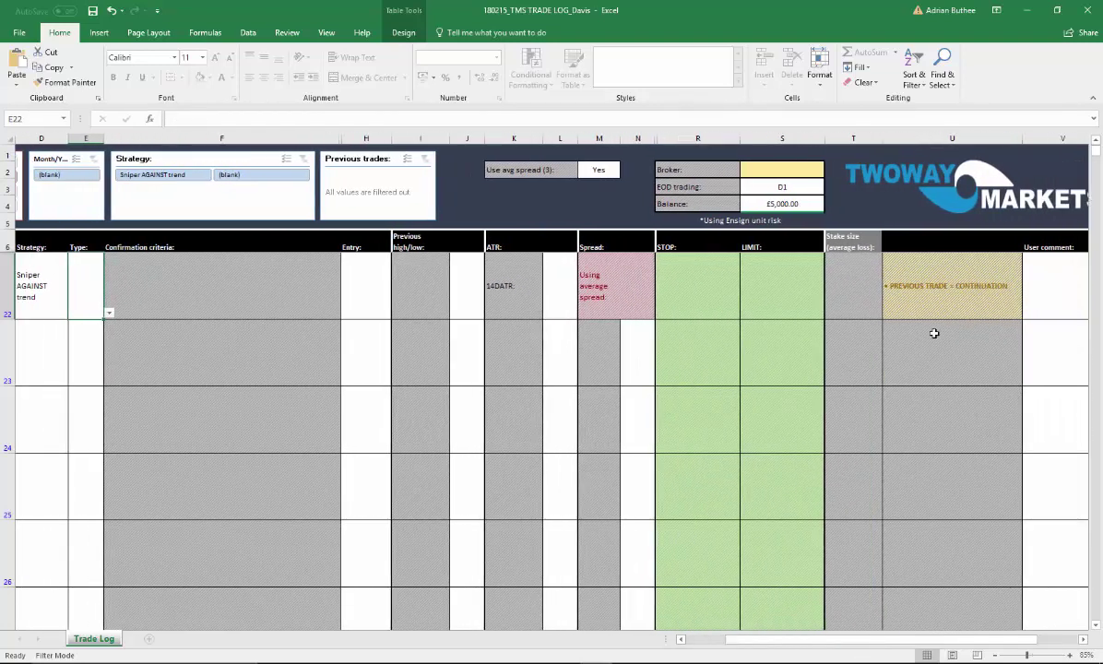
pyautogui.click(958, 267)
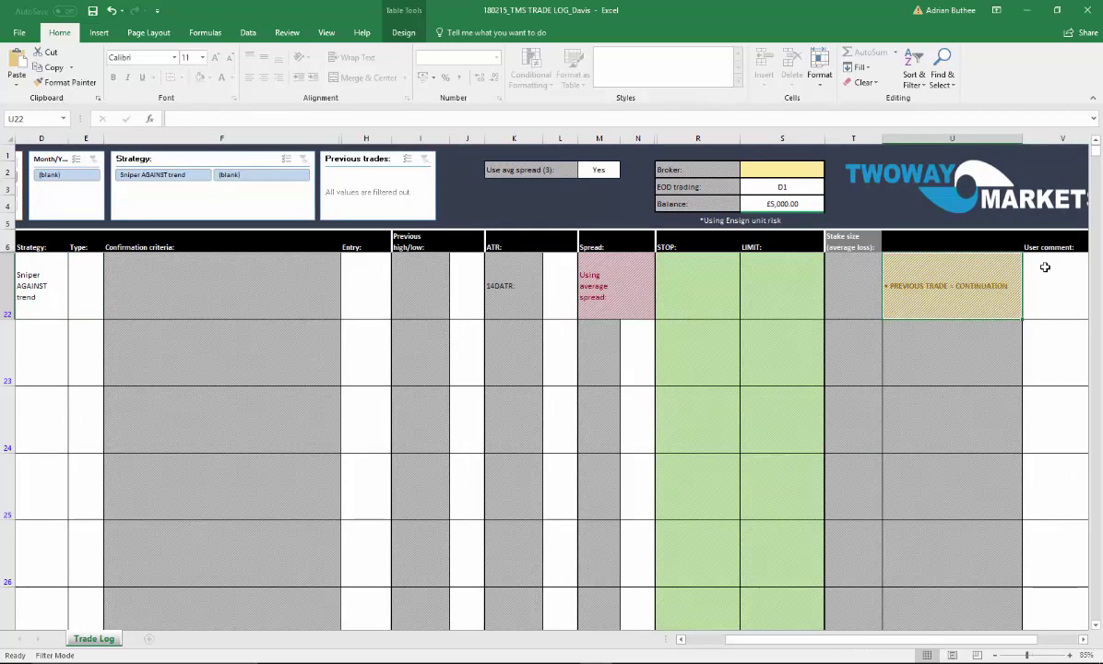
pyautogui.moveTo(836, 640); pyautogui.dragTo(824, 646)
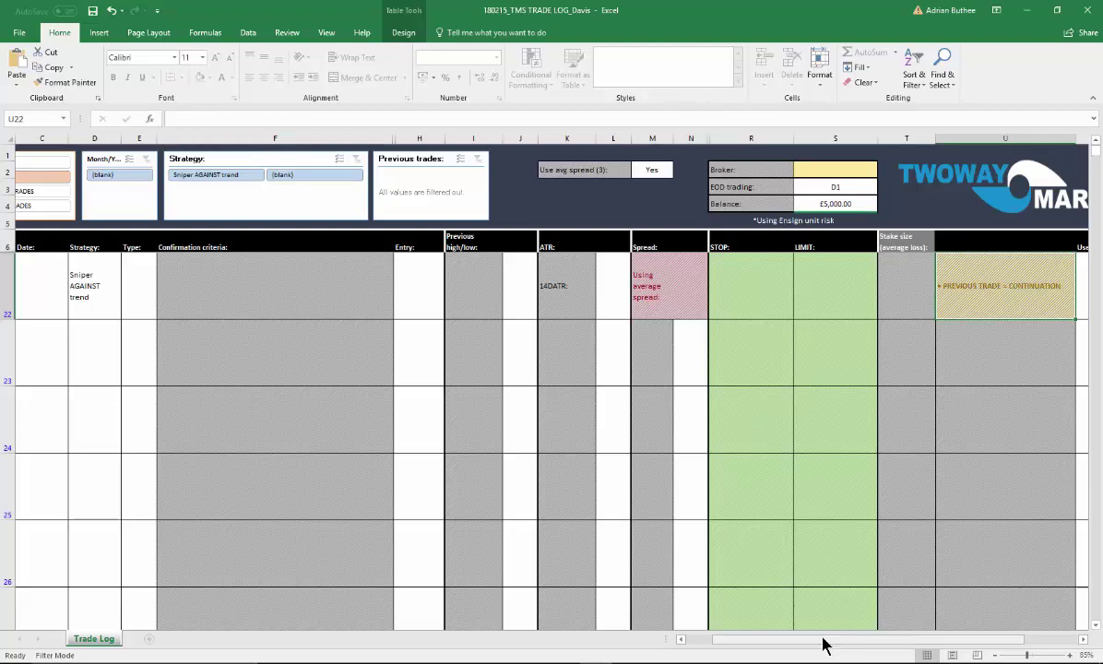
pyautogui.moveTo(824, 646); pyautogui.dragTo(778, 646)
# Step: Try the Sniper WITH trend, Continuation, S4 and S5 strategies on the new EURJPY trade and restore Sniper AGAINST trend
pyautogui.click(186, 307)
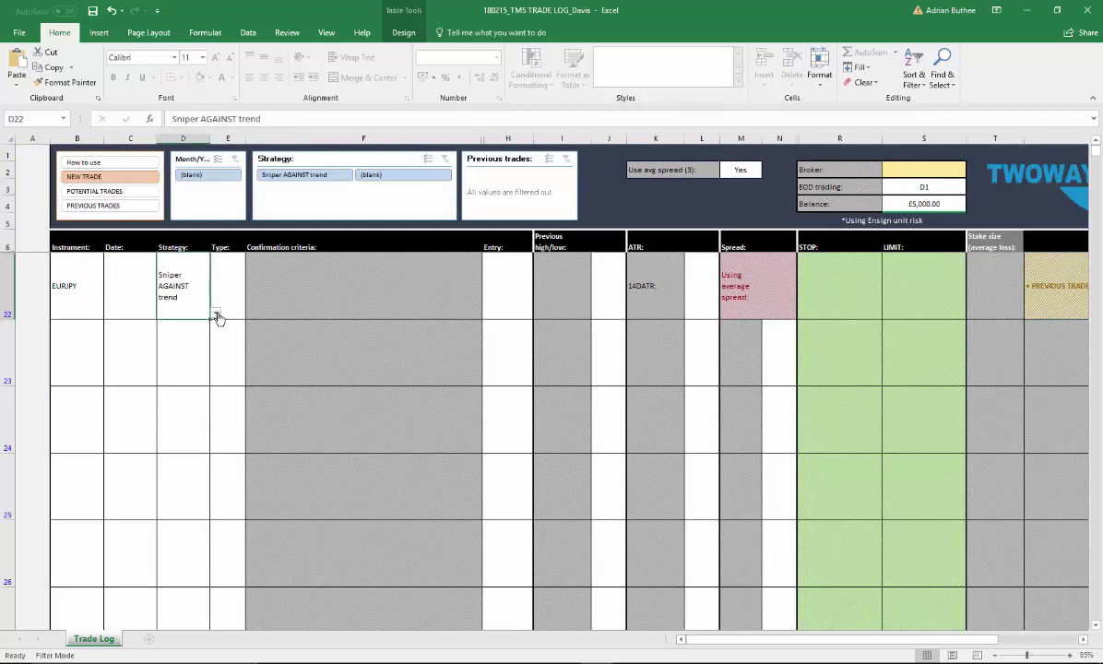
pyautogui.click(215, 313)
pyautogui.click(198, 330)
pyautogui.moveTo(798, 646); pyautogui.dragTo(821, 641)
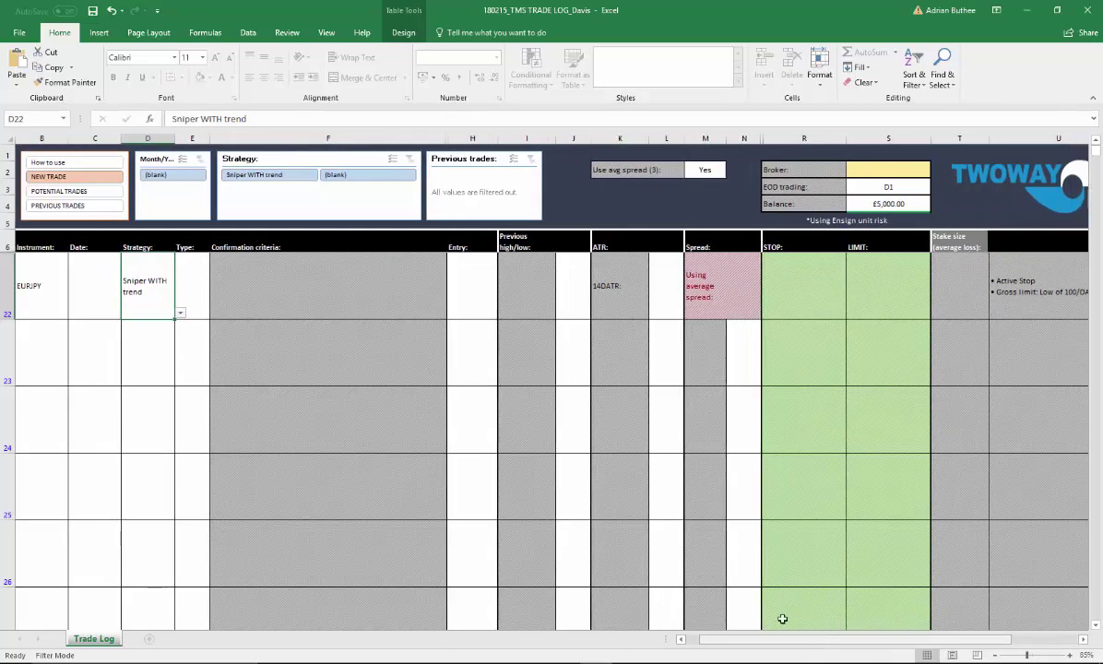
pyautogui.click(180, 313)
pyautogui.click(143, 338)
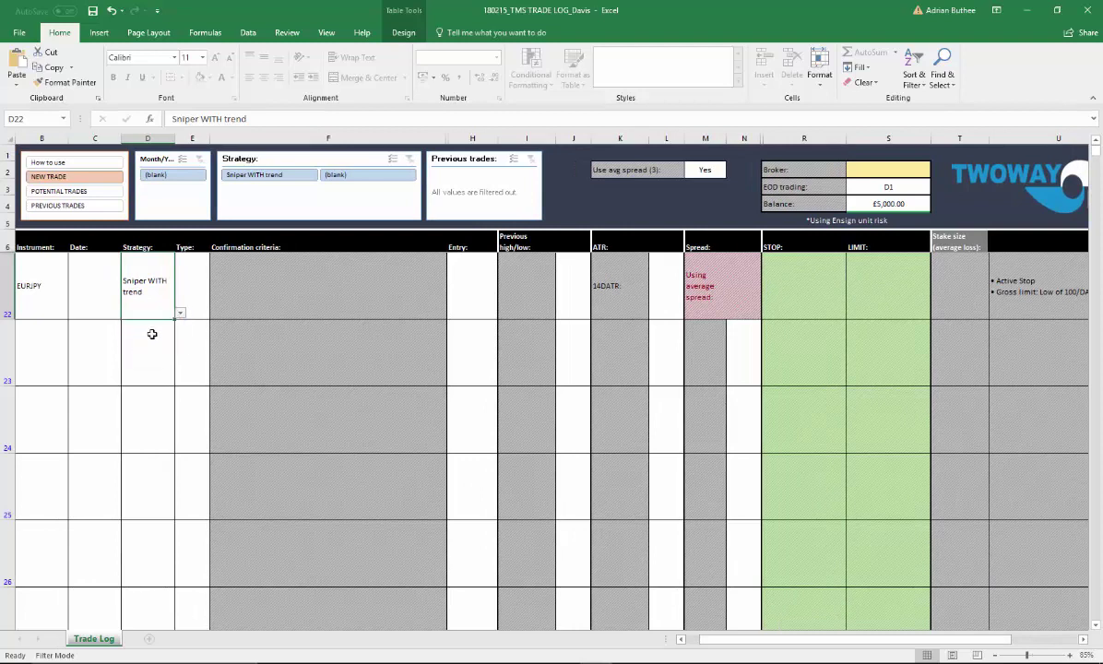
pyautogui.click(180, 313)
pyautogui.click(126, 344)
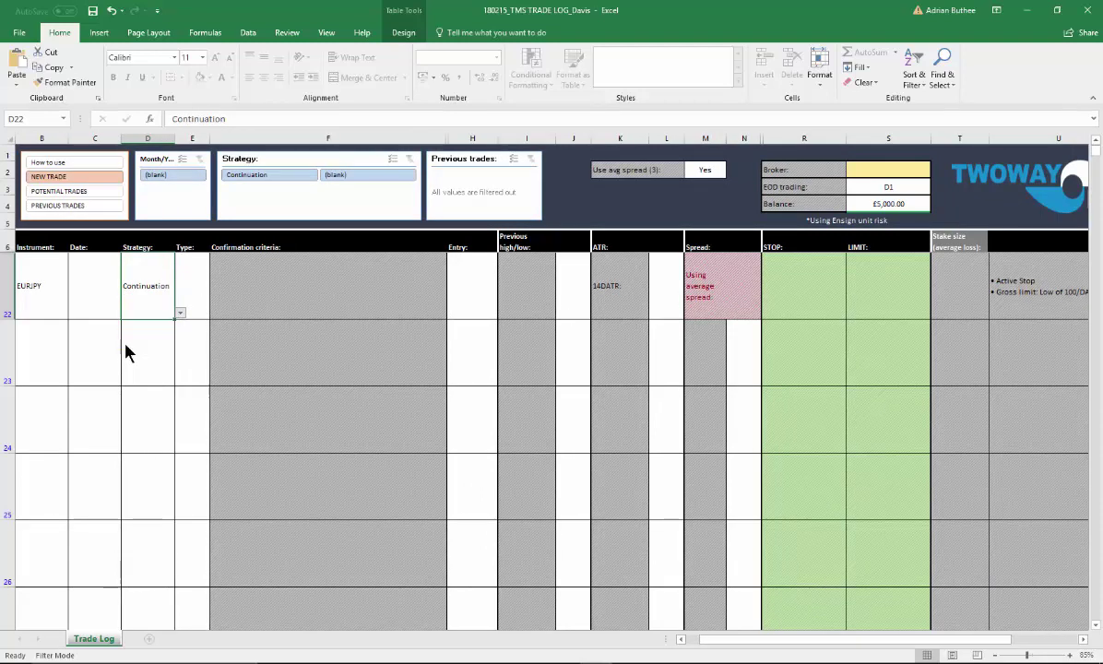
pyautogui.click(181, 313)
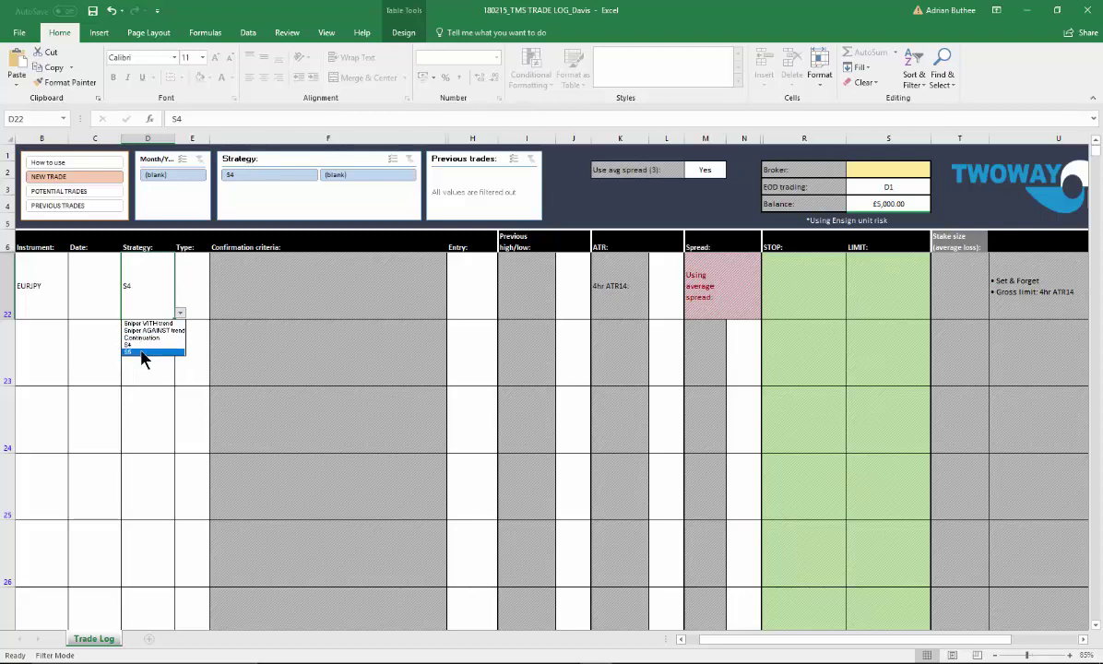
pyautogui.click(138, 352)
pyautogui.click(181, 314)
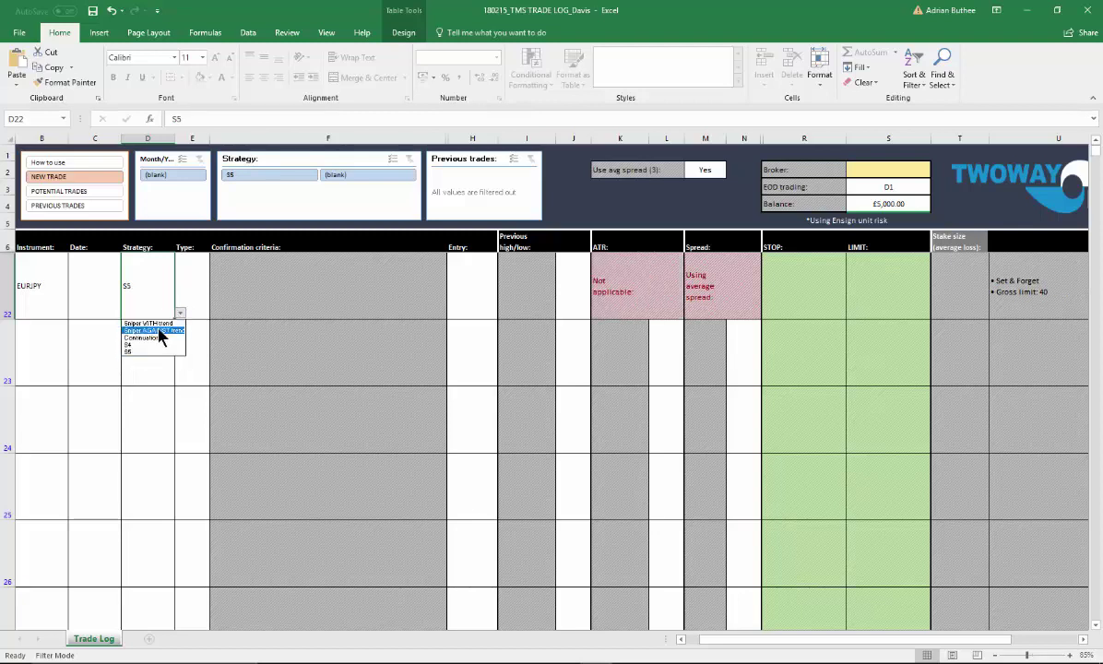
pyautogui.click(158, 330)
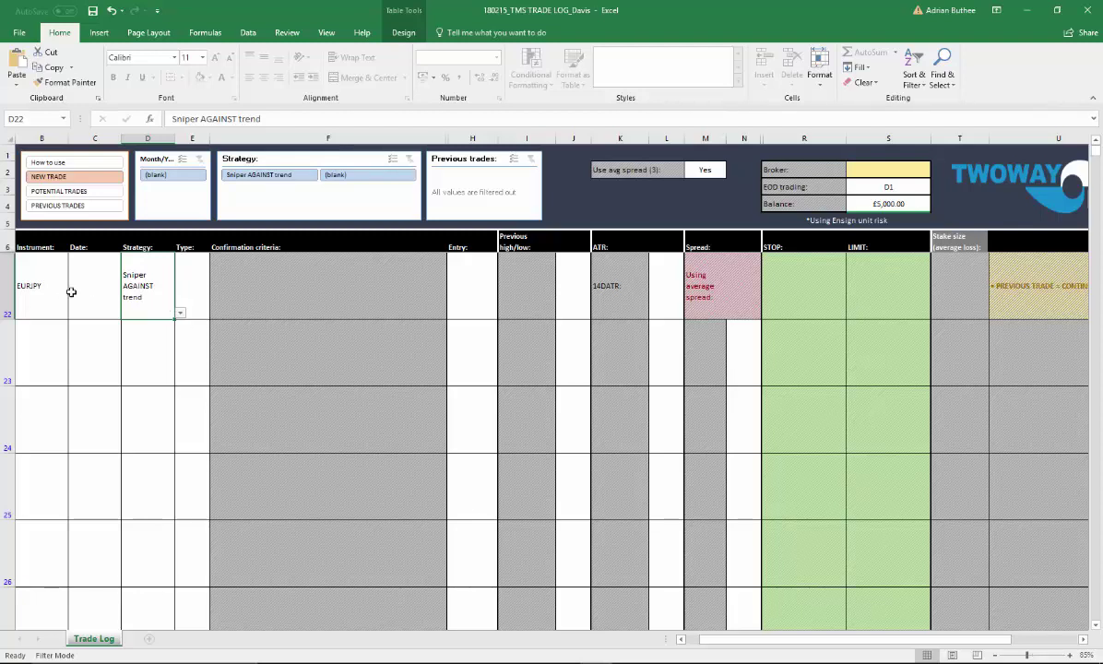
# Step: Look up the earlier EURJPY trade among the previous trades and check its date and strategy
pyautogui.click(85, 207)
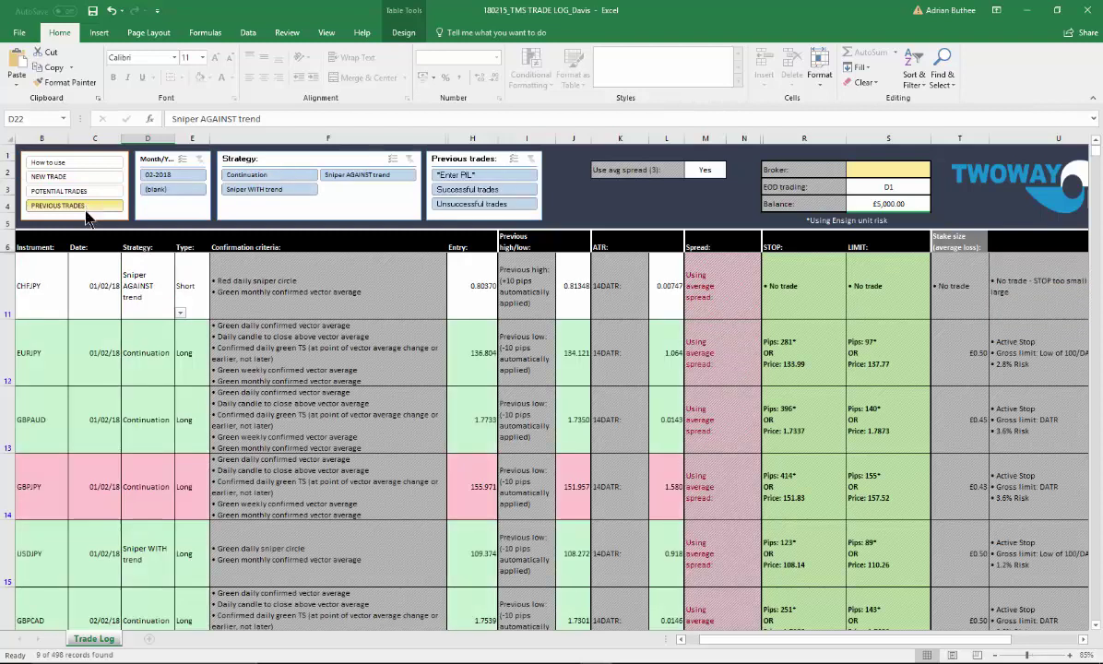
pyautogui.scroll(-3, 126, 470)
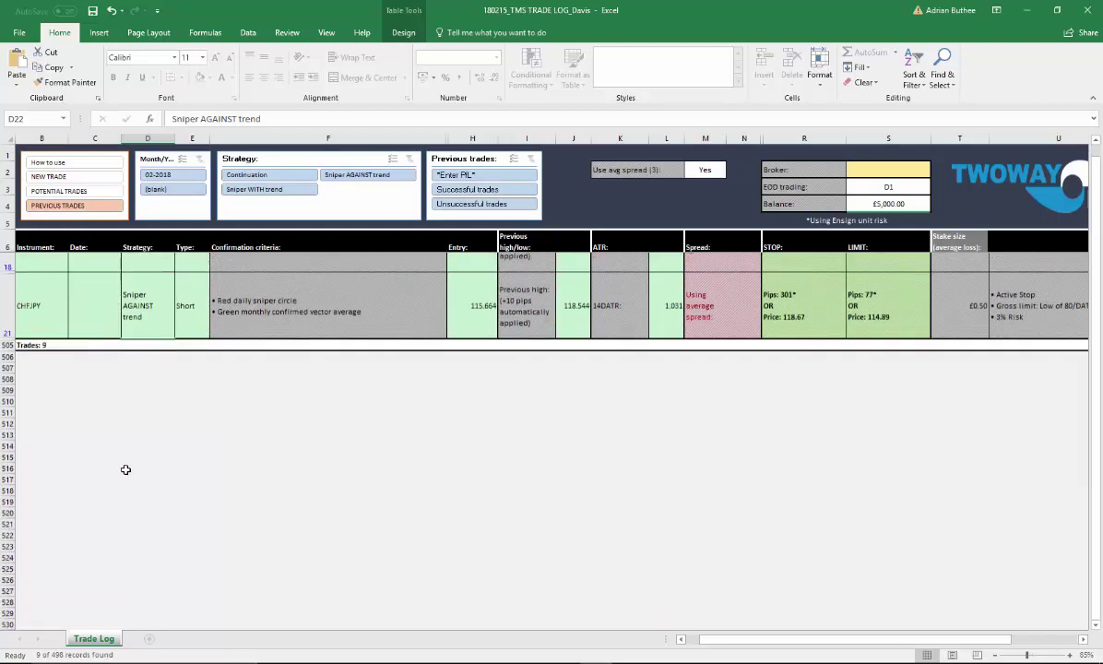
pyautogui.scroll(3, 127, 469)
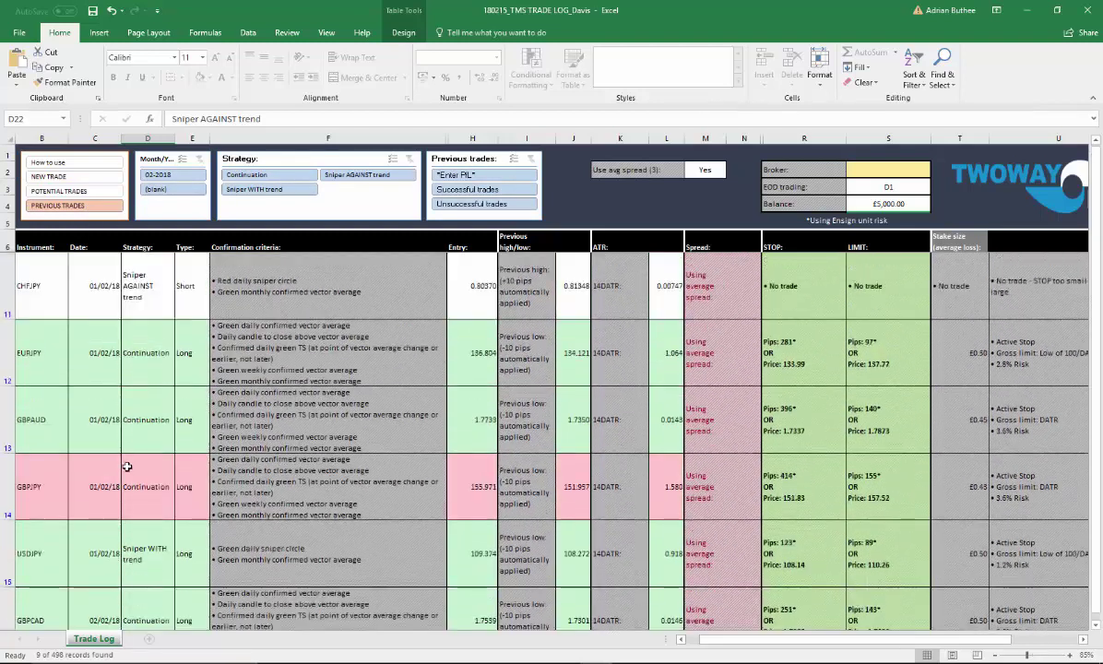
pyautogui.click(55, 360)
pyautogui.moveTo(54, 361); pyautogui.dragTo(148, 354)
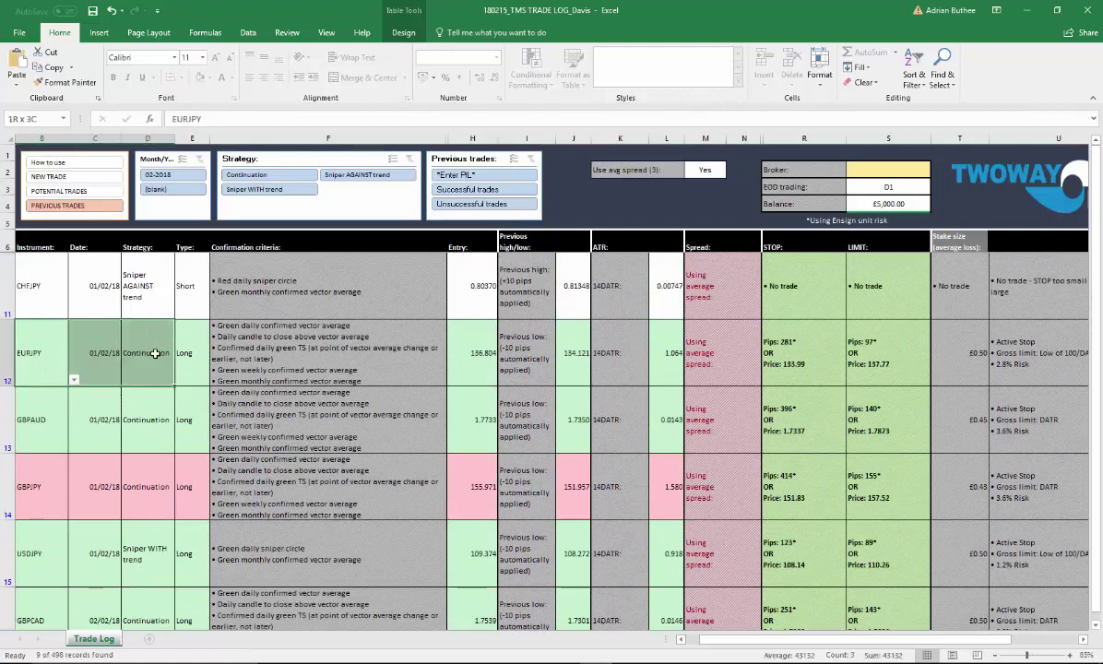
pyautogui.click(97, 353)
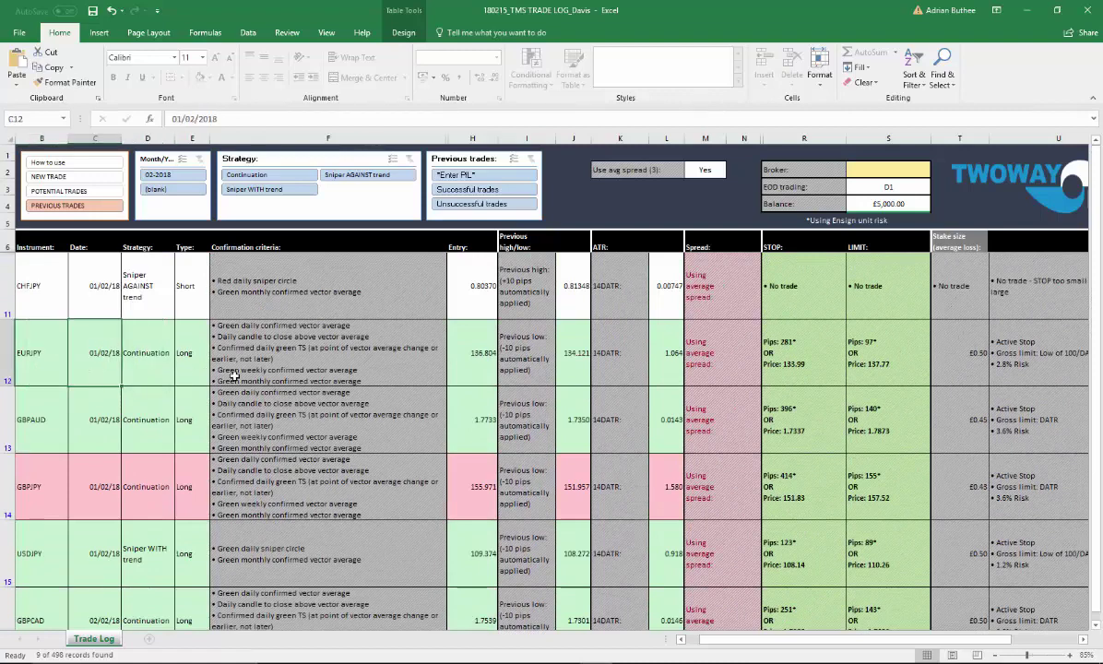
pyautogui.click(136, 334)
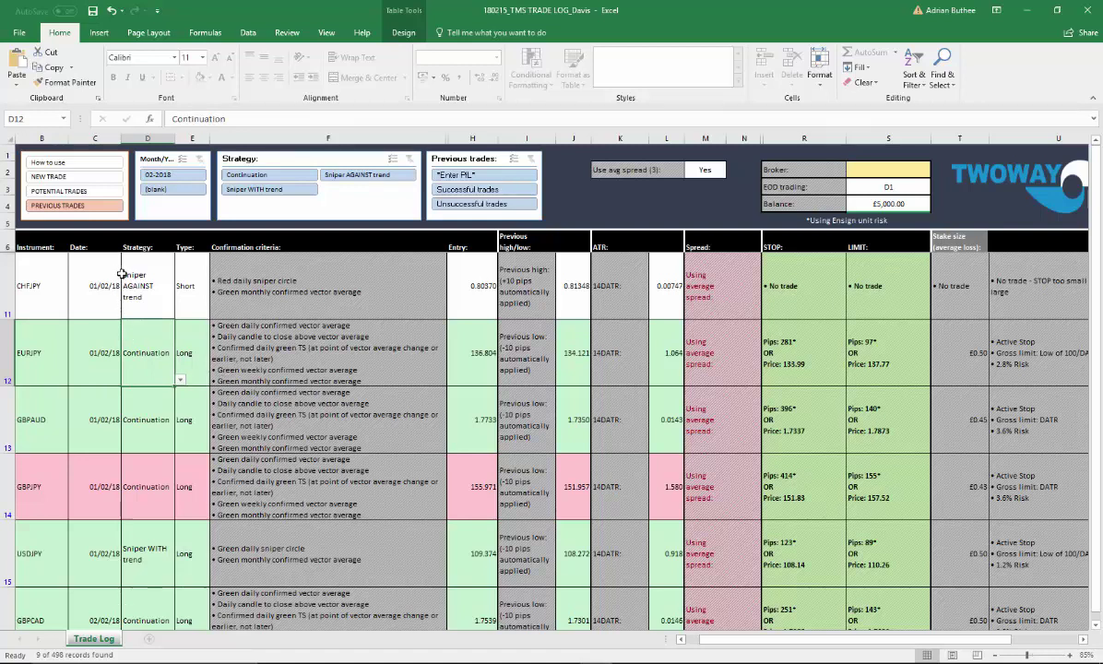
# Step: Check the blank new-trade rows, and review the GBPJPY and GBPNZD entries among the potential trades
pyautogui.click(82, 177)
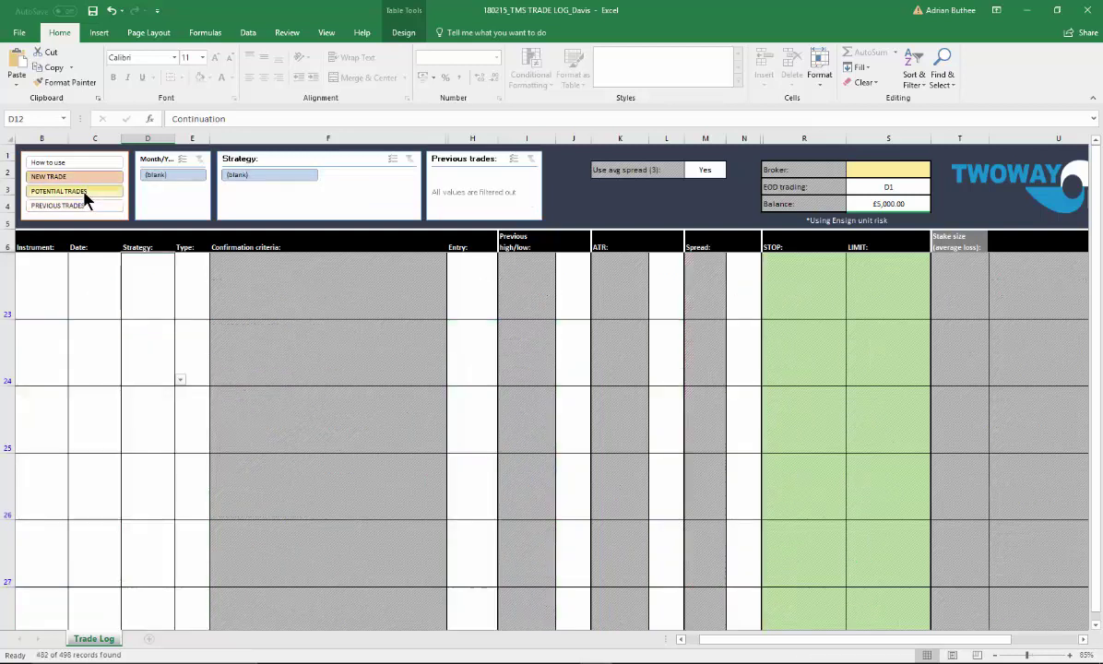
pyautogui.click(44, 286)
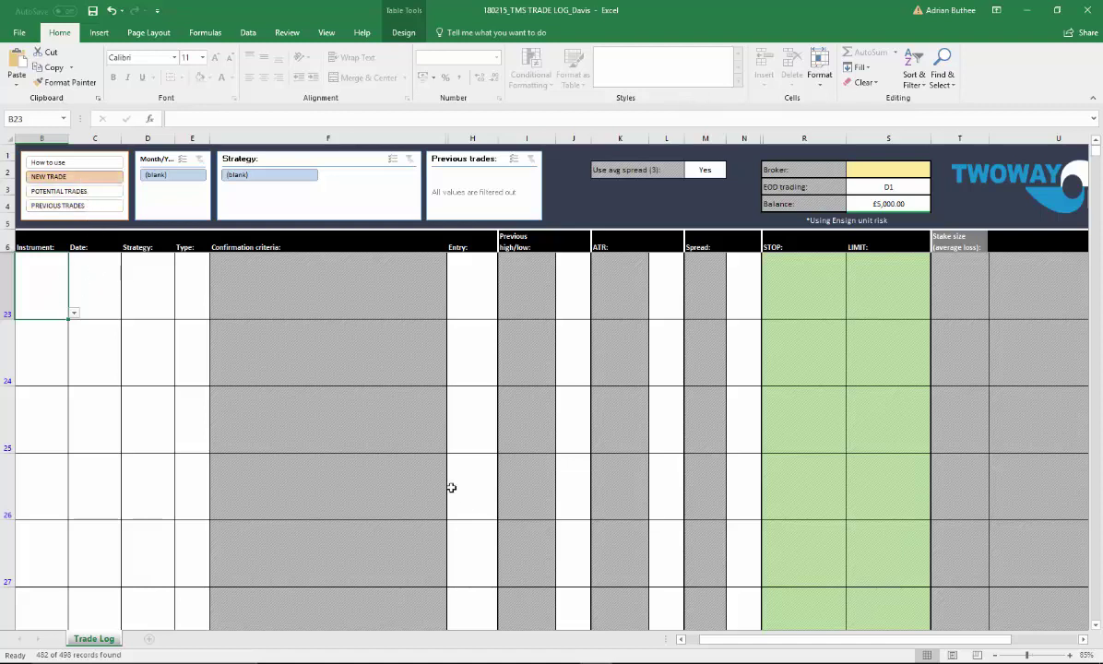
pyautogui.click(85, 190)
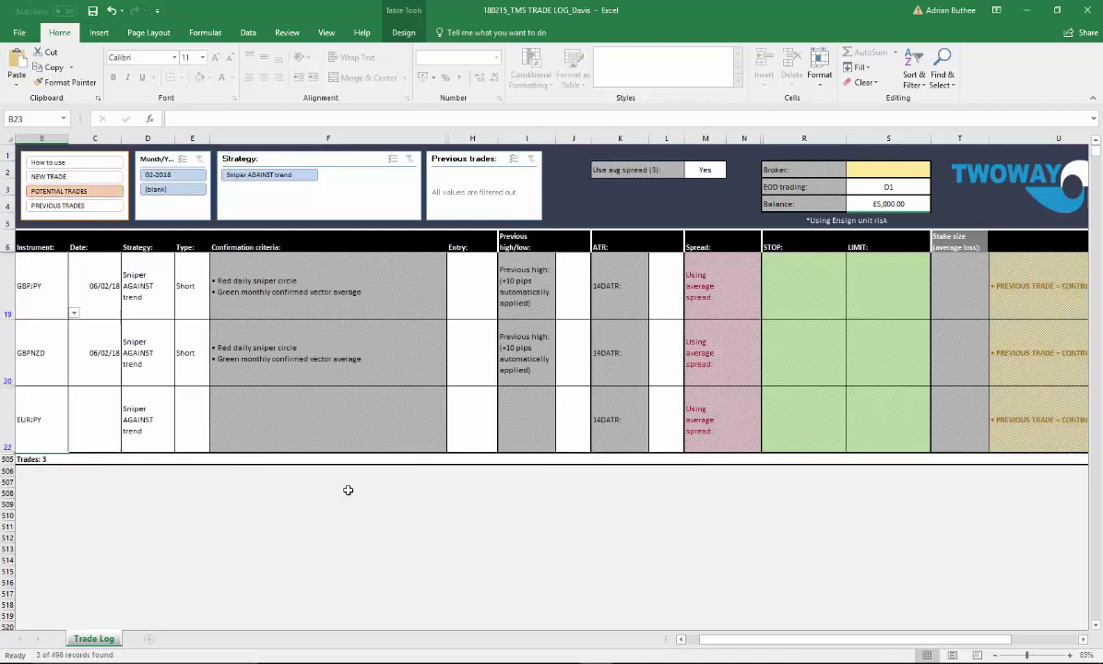
pyautogui.click(419, 515)
pyautogui.moveTo(61, 263)
pyautogui.mouseDown()
pyautogui.moveTo(63, 277)
pyautogui.moveTo(184, 364)
pyautogui.moveTo(196, 392)
pyautogui.moveTo(198, 379)
pyautogui.mouseUp()
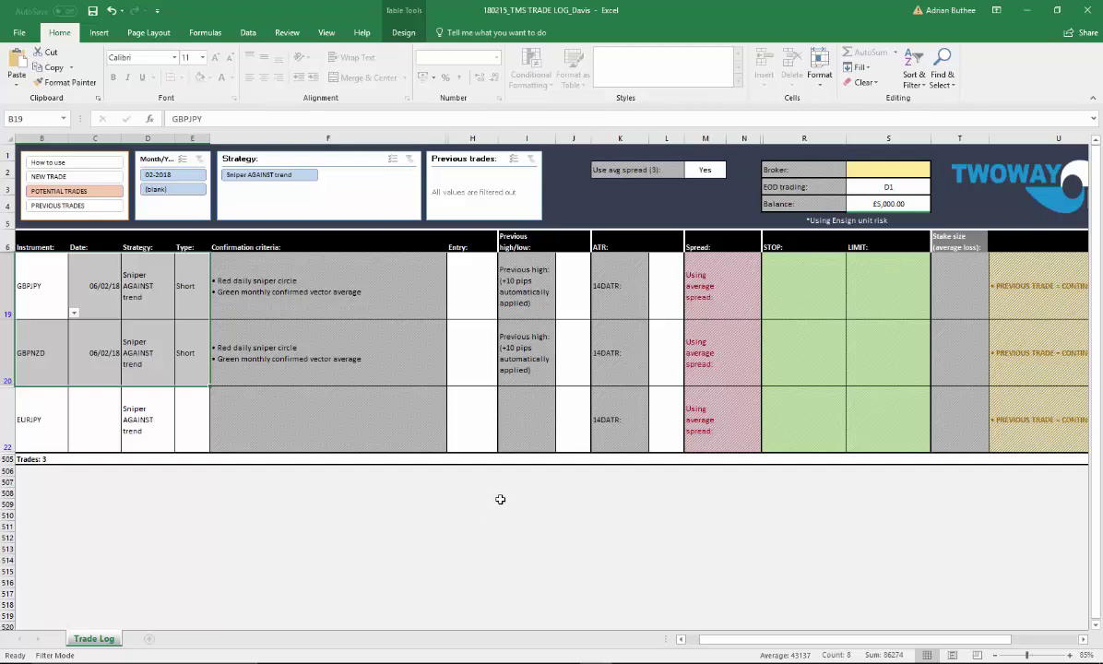
pyautogui.click(846, 643)
pyautogui.moveTo(846, 644); pyautogui.dragTo(616, 584)
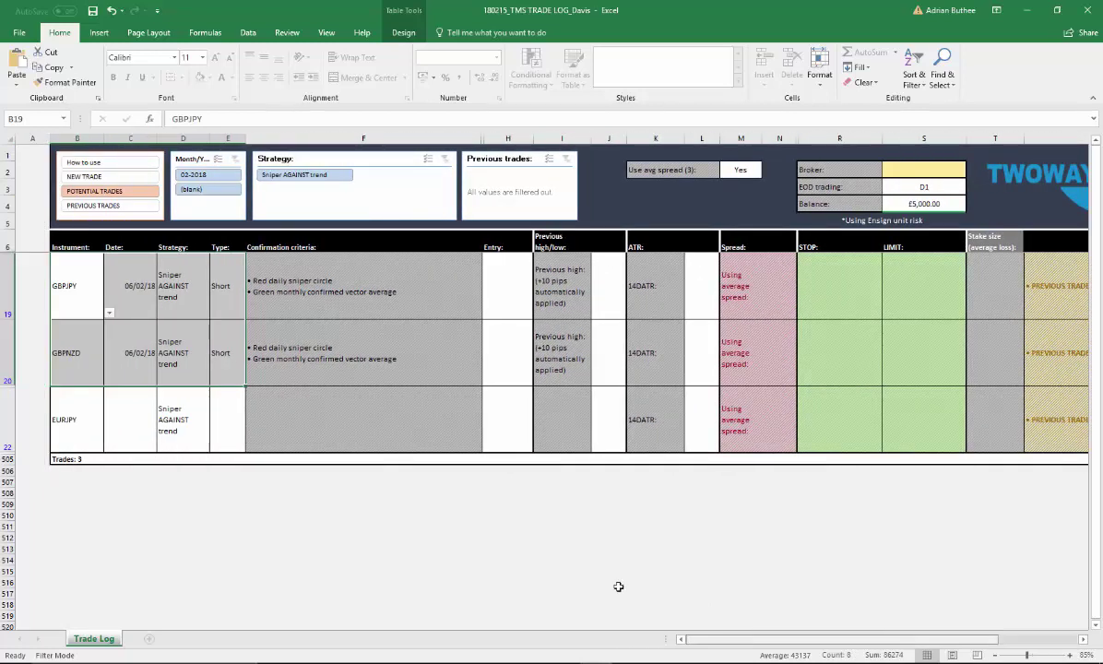
# Step: Return to the new-trade rows and select the first blank row's instrument cell
pyautogui.click(108, 176)
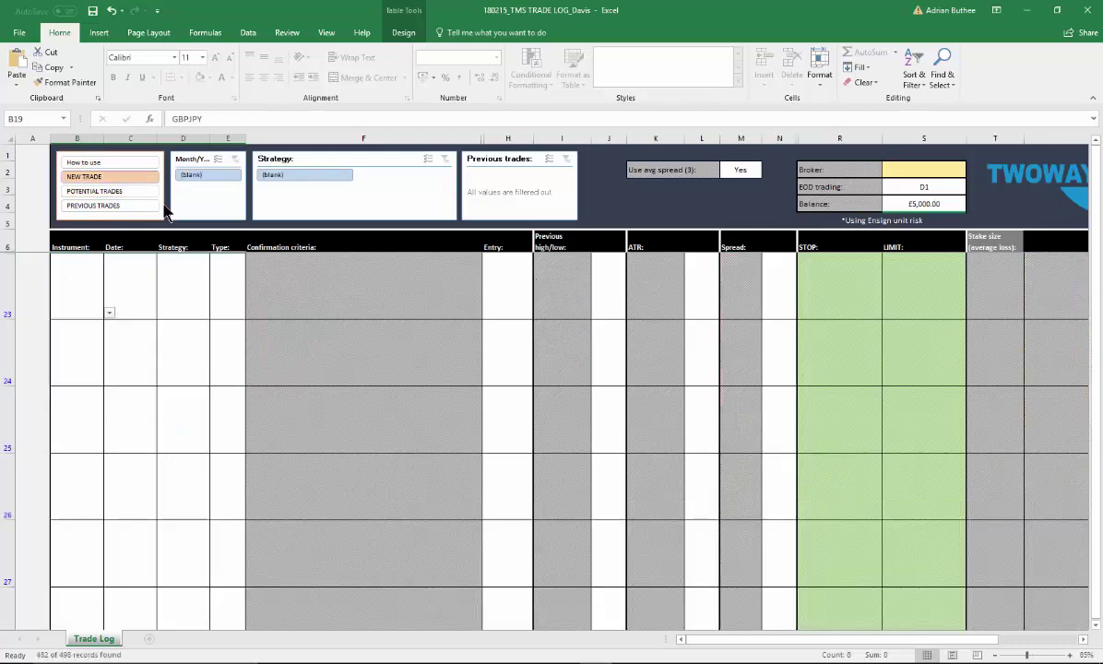
pyautogui.click(74, 287)
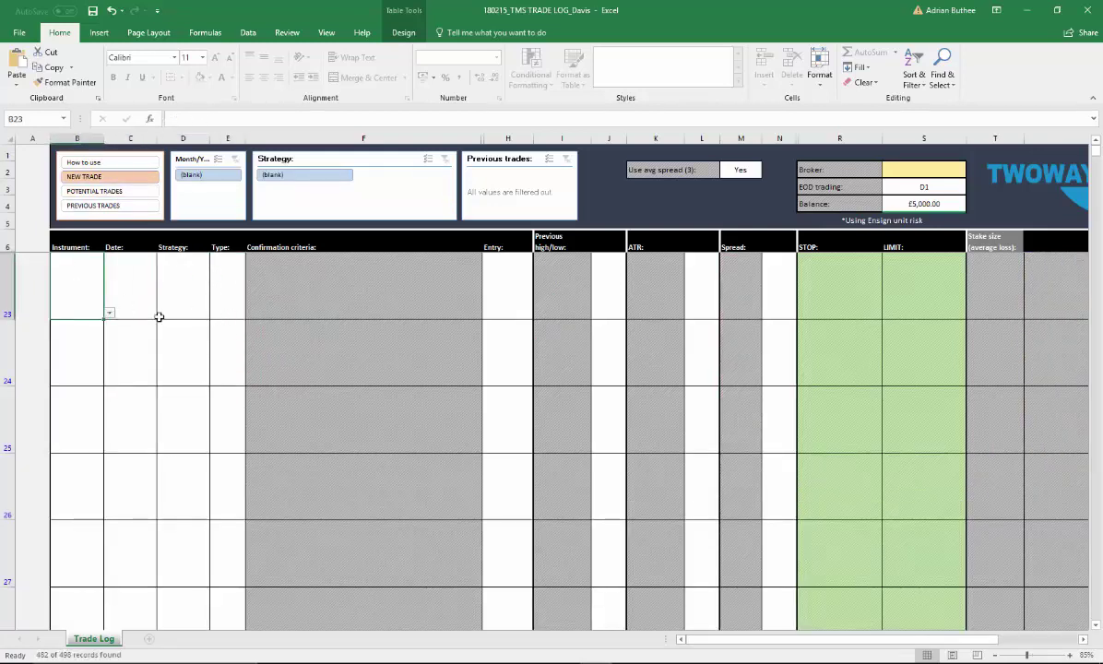
# Step: Switch to the D1 Stops Limits PDF in Edge, shrink its window and place it over the trade log
pyautogui.click(283, 661)
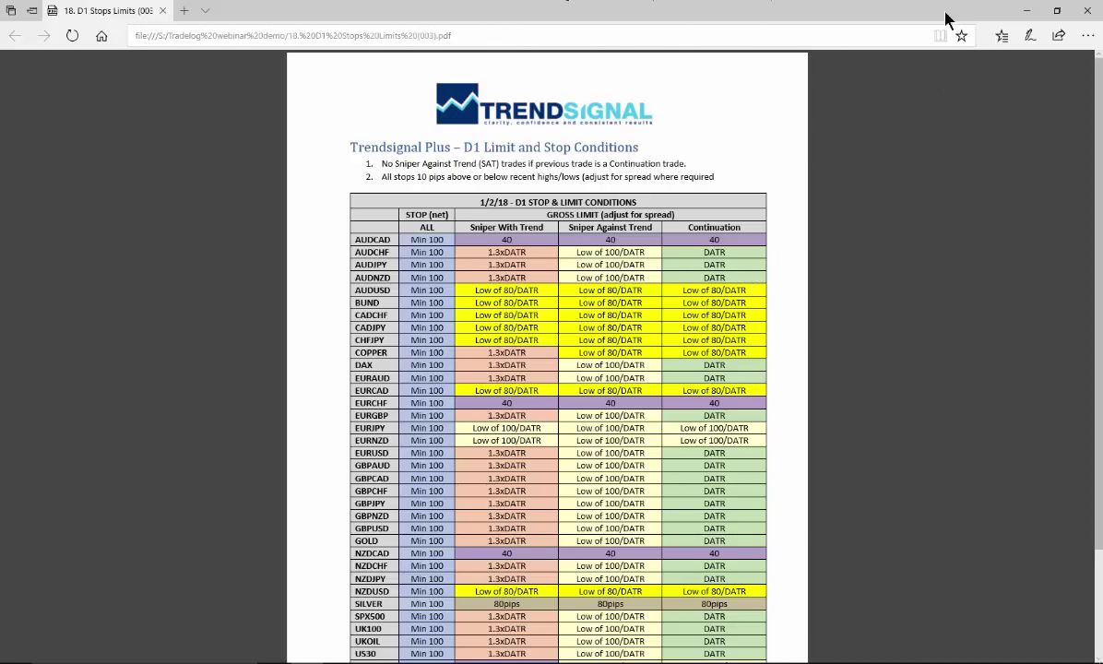
pyautogui.doubleClick(823, 19)
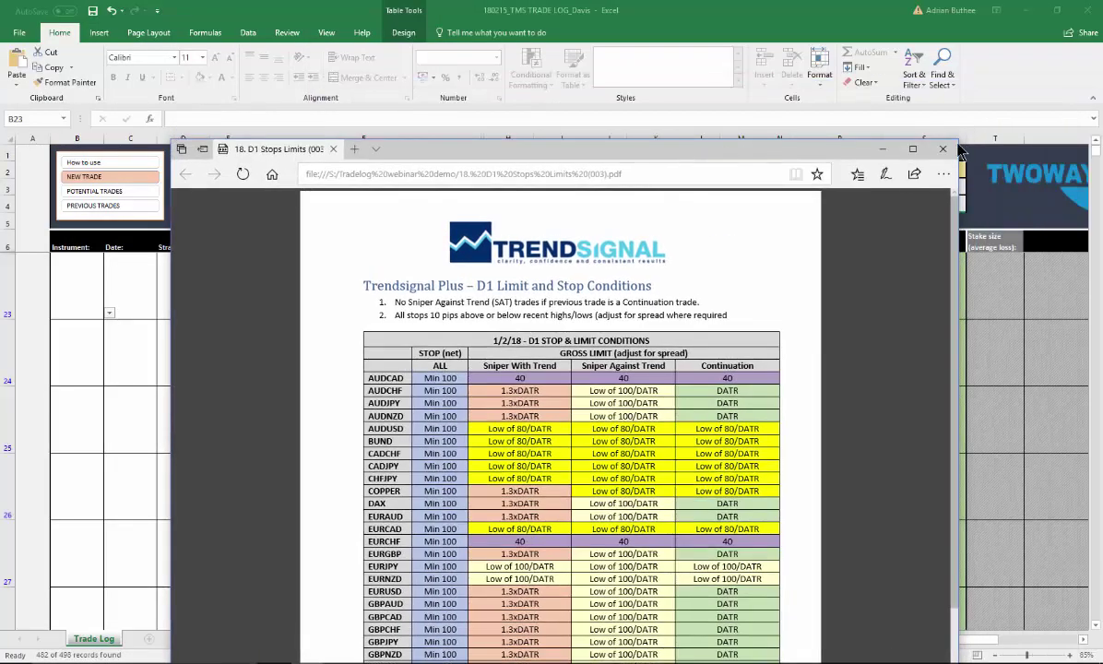
pyautogui.moveTo(953, 143); pyautogui.dragTo(696, 411)
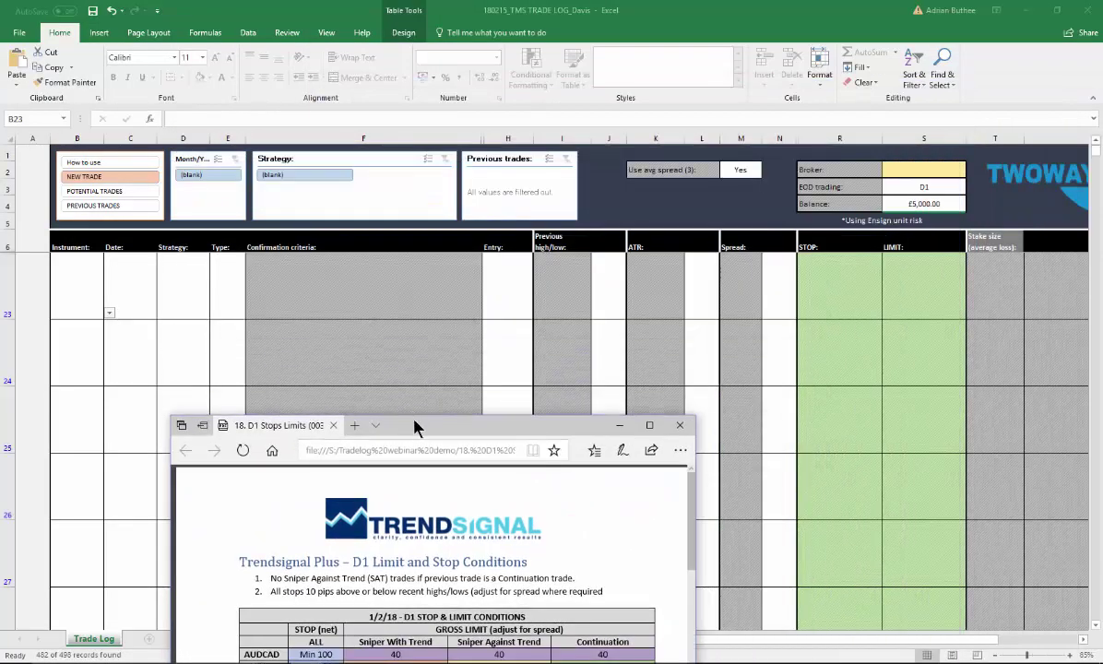
pyautogui.moveTo(414, 426); pyautogui.dragTo(650, 169)
# Step: Return to the trade log in Excel and set the first blank new-trade row's instrument to AUDUSD
pyautogui.click(95, 277)
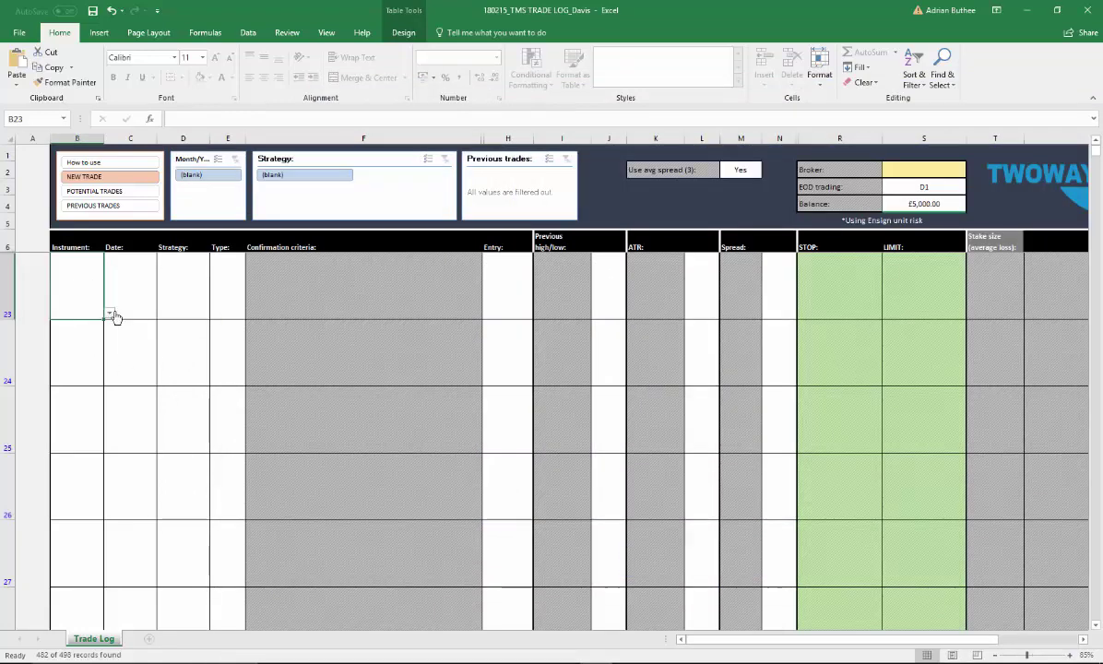
pyautogui.click(109, 313)
pyautogui.click(74, 351)
pyautogui.click(148, 286)
# Step: Set the AUDUSD trade's strategy to Sniper WITH trend and its type to Short
pyautogui.click(176, 293)
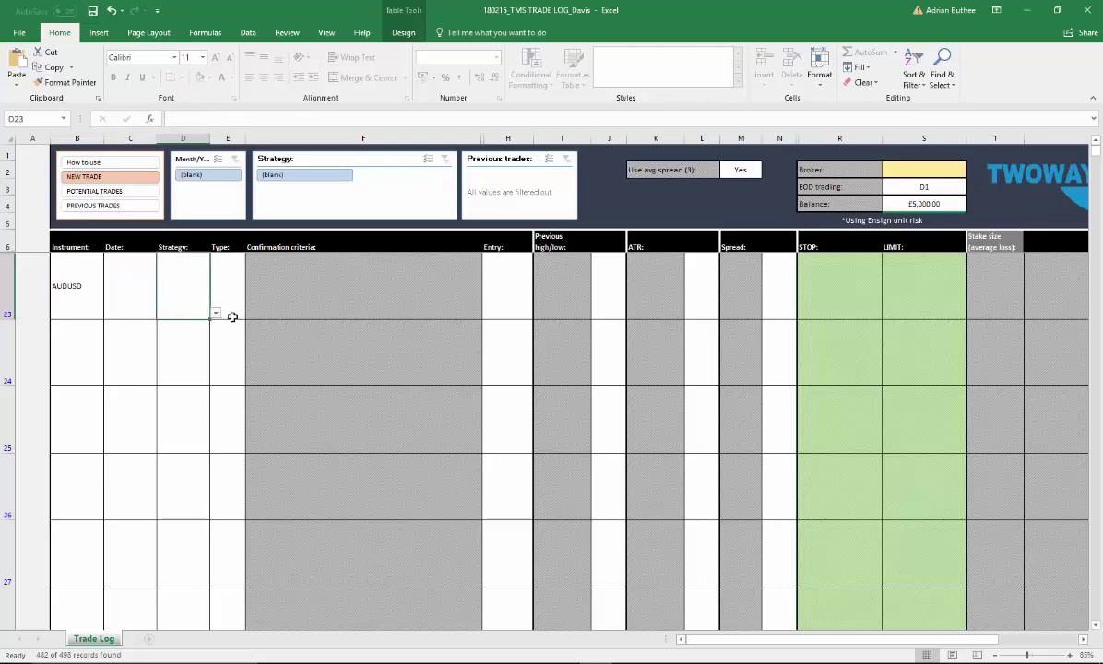
pyautogui.click(215, 313)
pyautogui.click(179, 349)
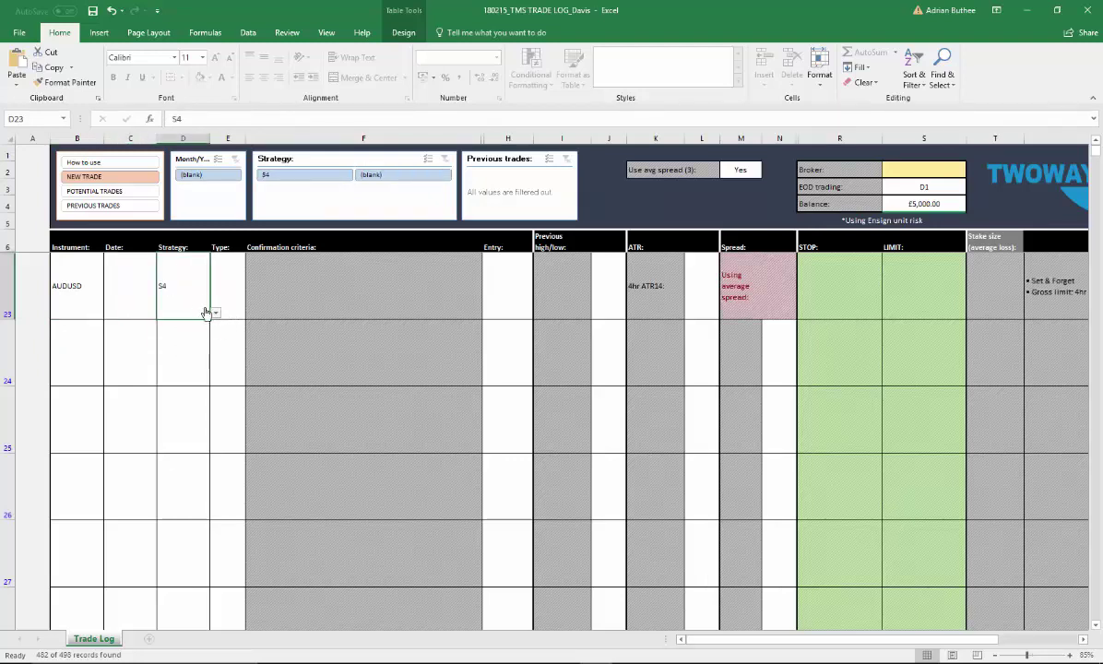
pyautogui.click(215, 313)
pyautogui.click(195, 321)
pyautogui.click(237, 301)
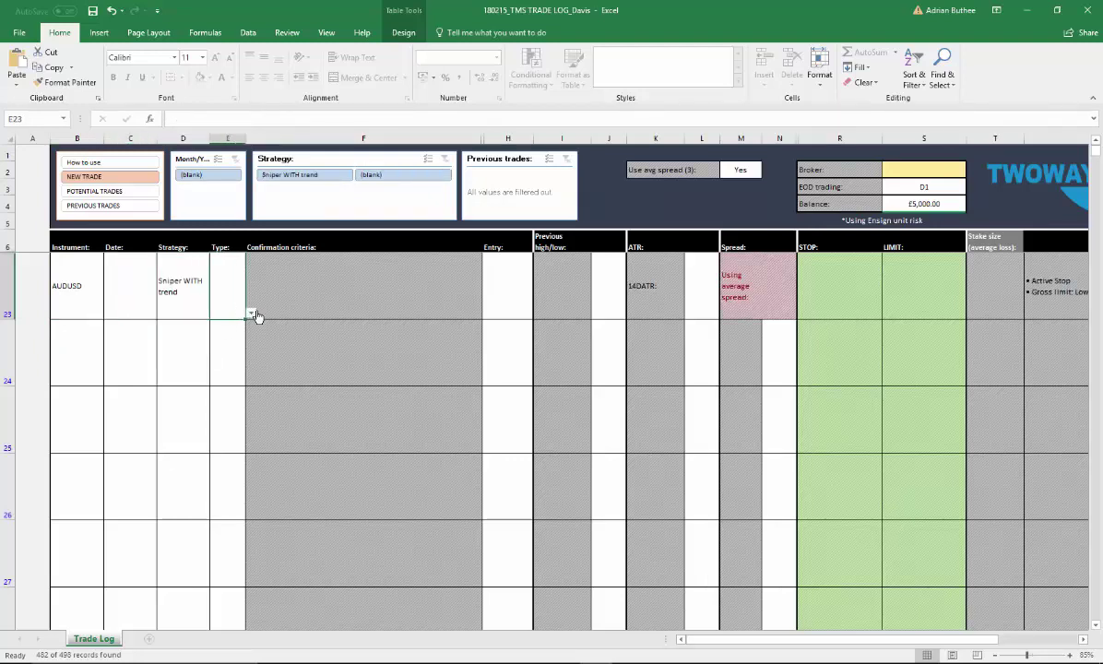
pyautogui.click(251, 313)
pyautogui.click(229, 330)
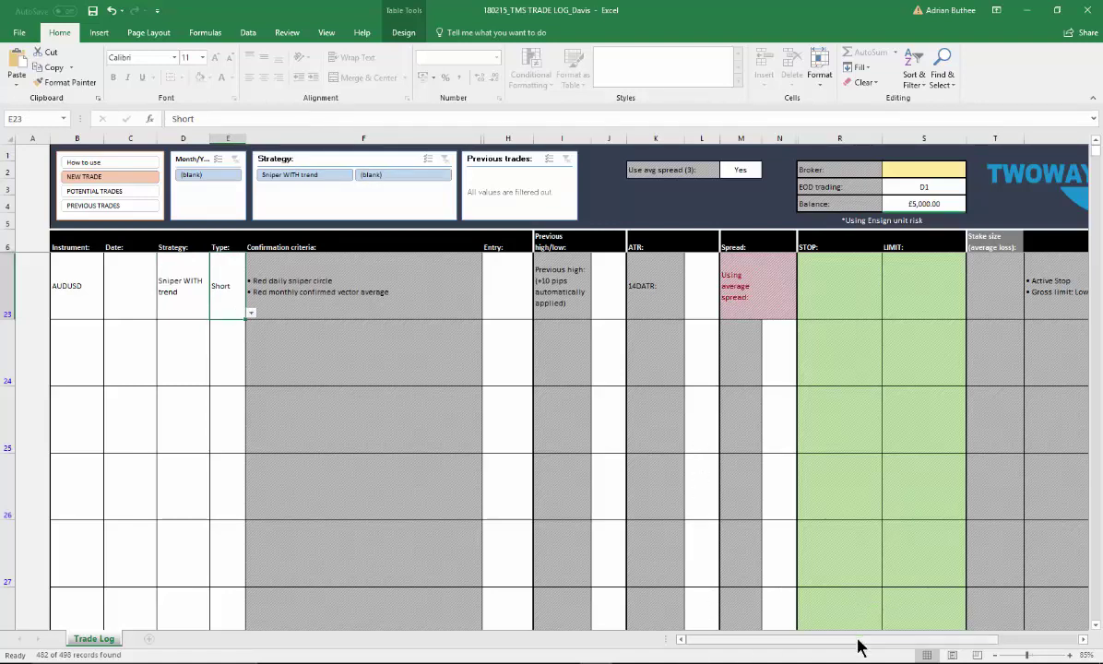
# Step: Compare the AUDUSD trade's gross limit note with the AUDUSD row in the D1 Stops Limits PDF, keeping both in view
pyautogui.moveTo(857, 639); pyautogui.dragTo(943, 644)
pyautogui.click(1015, 282)
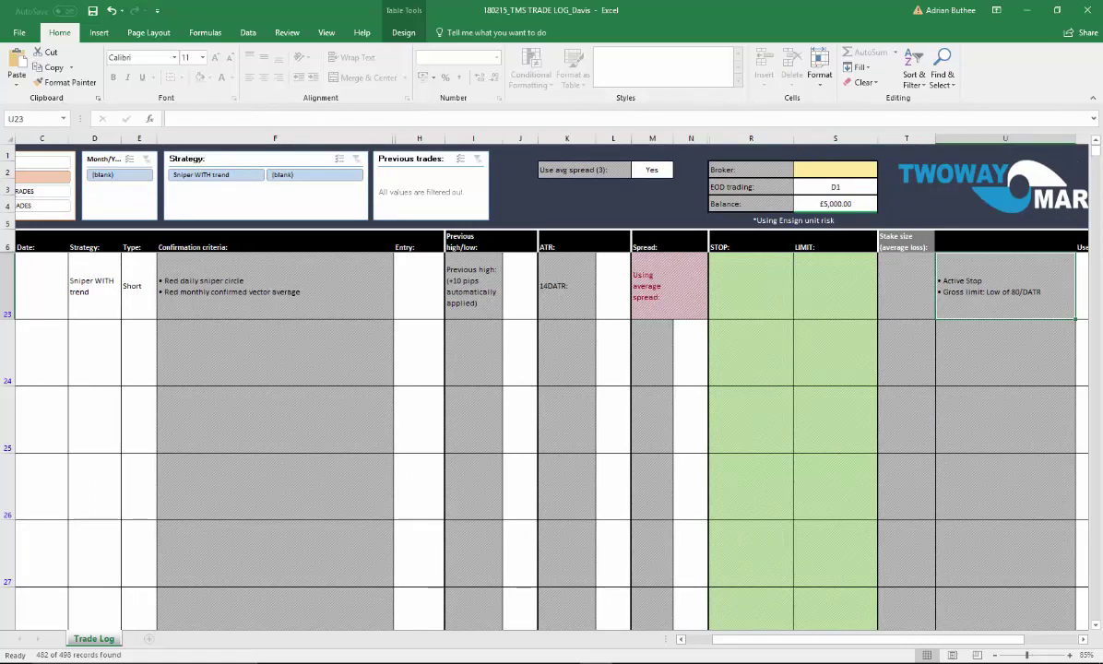
pyautogui.moveTo(777, 645); pyautogui.dragTo(811, 644)
pyautogui.hotkey('alt', 'Tab')
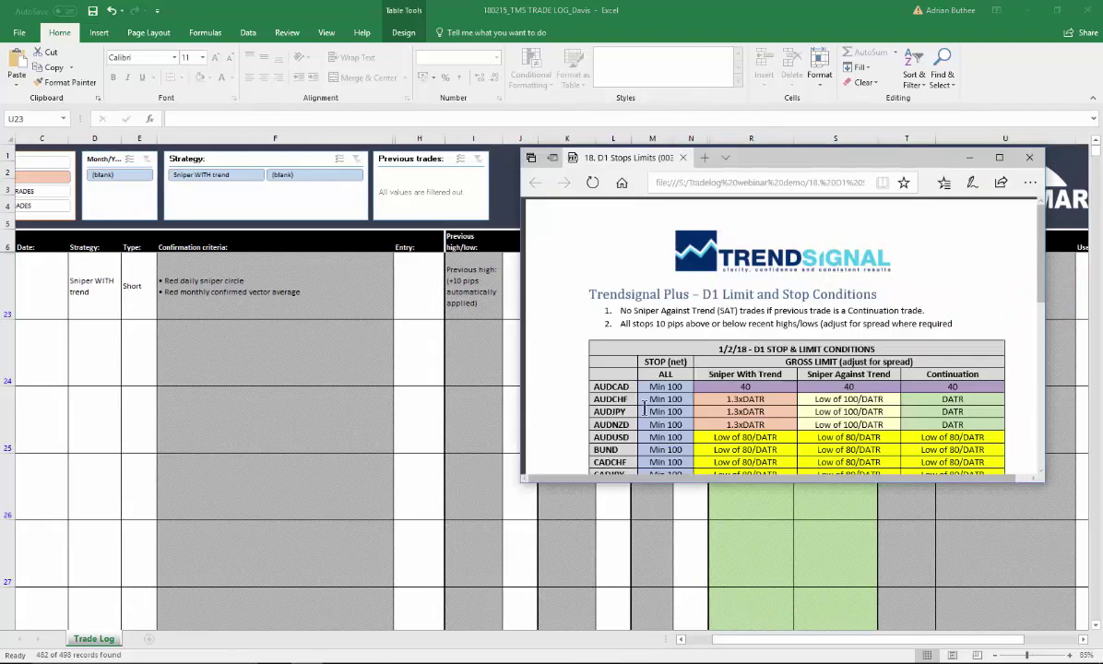
pyautogui.moveTo(594, 437); pyautogui.dragTo(716, 441)
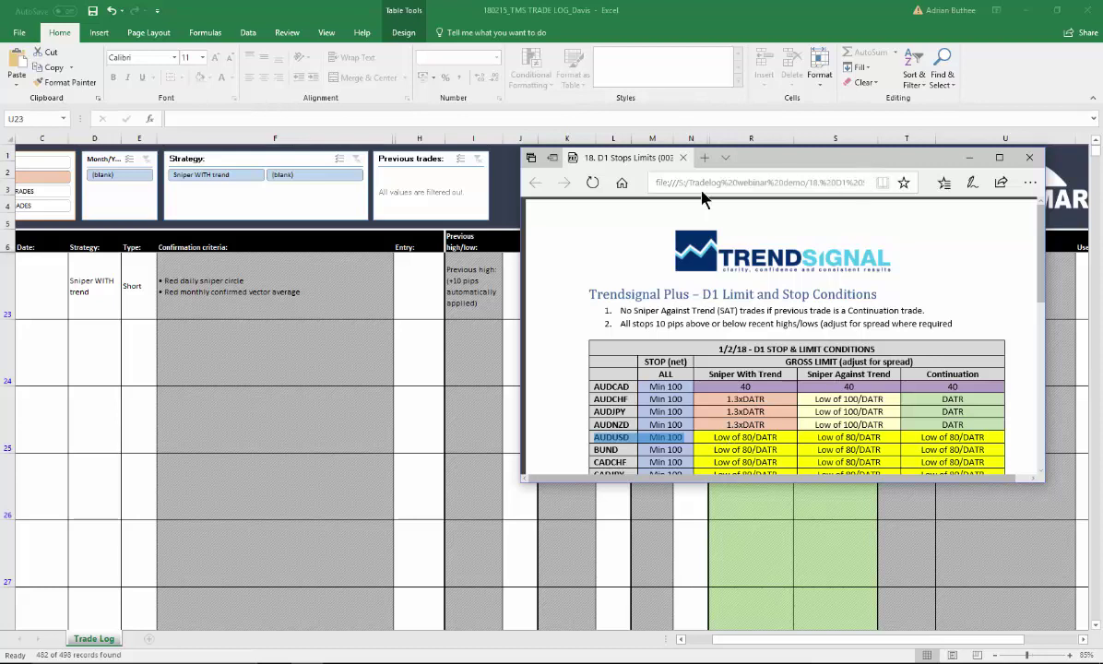
pyautogui.moveTo(902, 166); pyautogui.dragTo(641, 210)
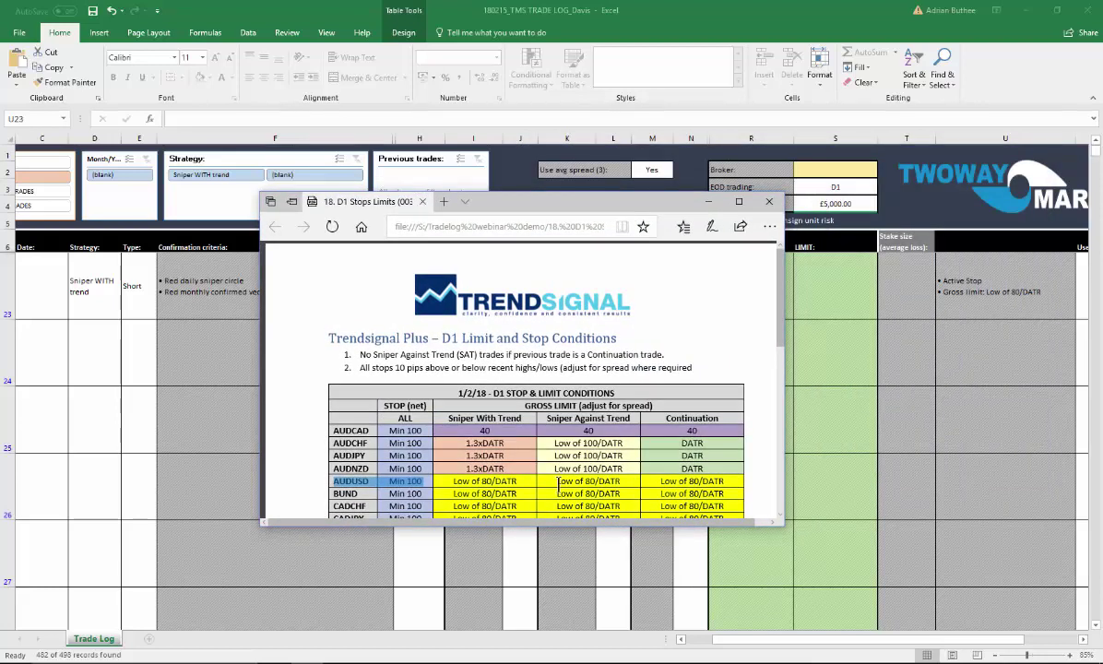
# Step: Look up the EURGBP limit conditions in the D1 Stops Limits PDF and return to the trade log
pyautogui.scroll(-4, 509, 452)
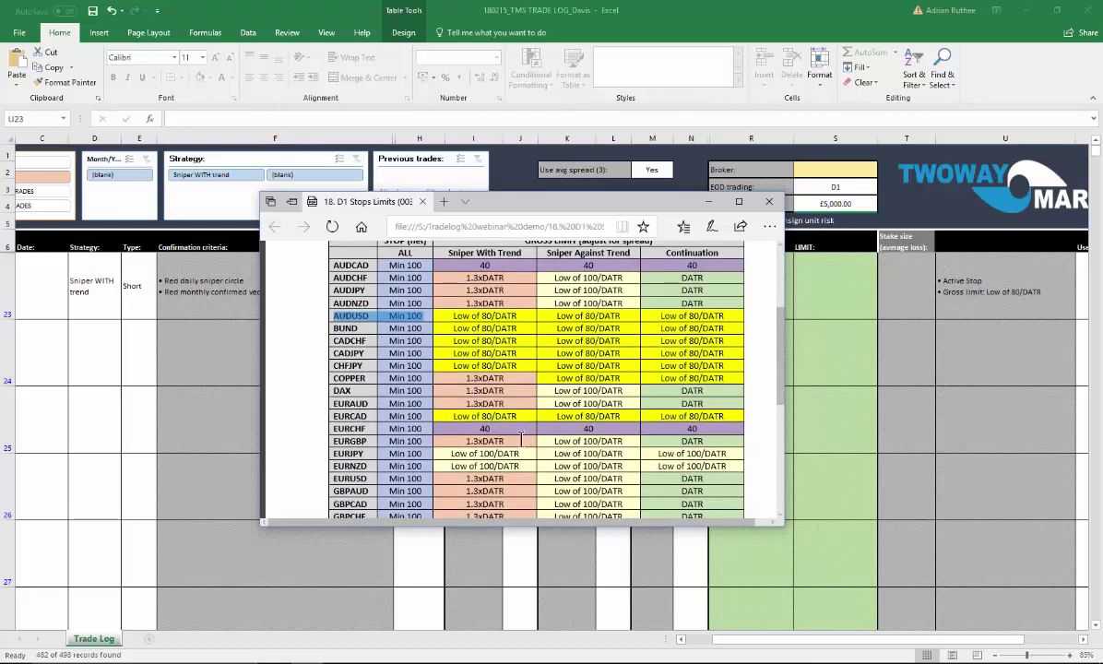
pyautogui.moveTo(333, 441); pyautogui.dragTo(369, 439)
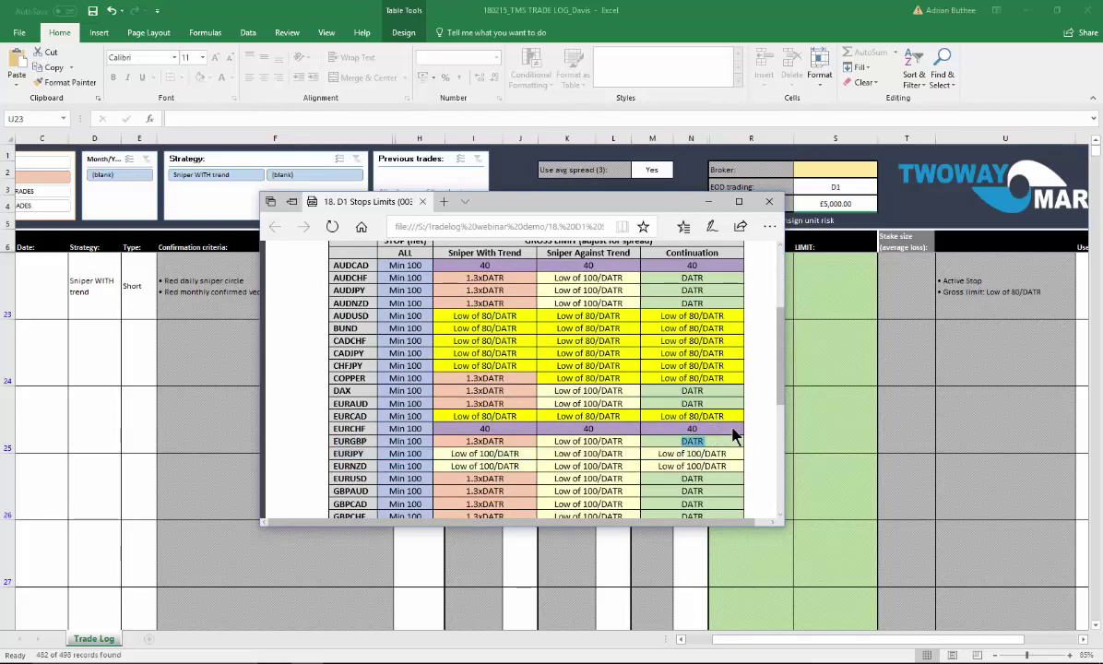
pyautogui.click(789, 398)
# Step: Change the instrument of the first new trade to EURGBP
pyautogui.moveTo(843, 639); pyautogui.dragTo(805, 639)
pyautogui.click(94, 312)
pyautogui.click(109, 313)
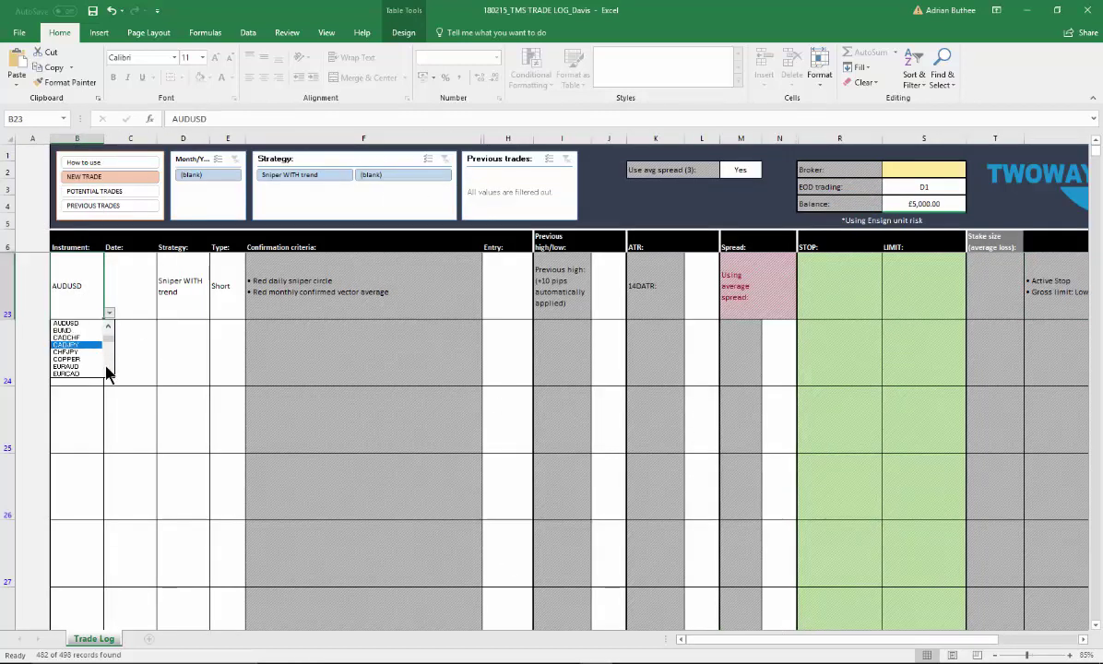
pyautogui.click(108, 374)
pyautogui.click(73, 367)
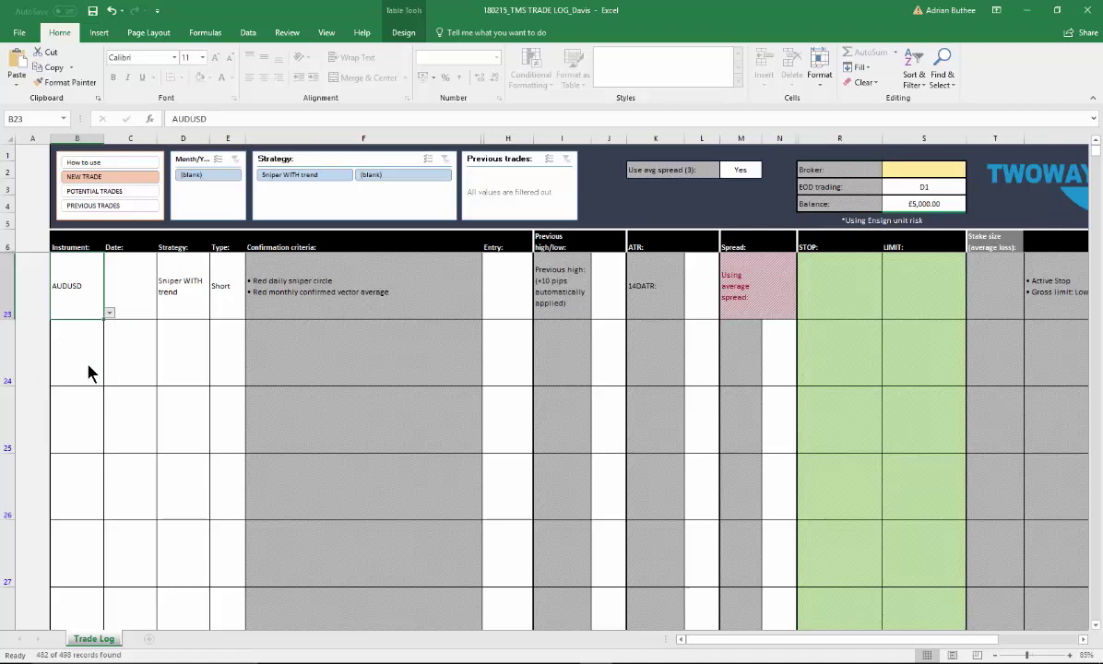
# Step: Try the Continuation strategy on the EURGBP trade and compare its gross limit note with the PDF
pyautogui.click(196, 293)
pyautogui.click(215, 312)
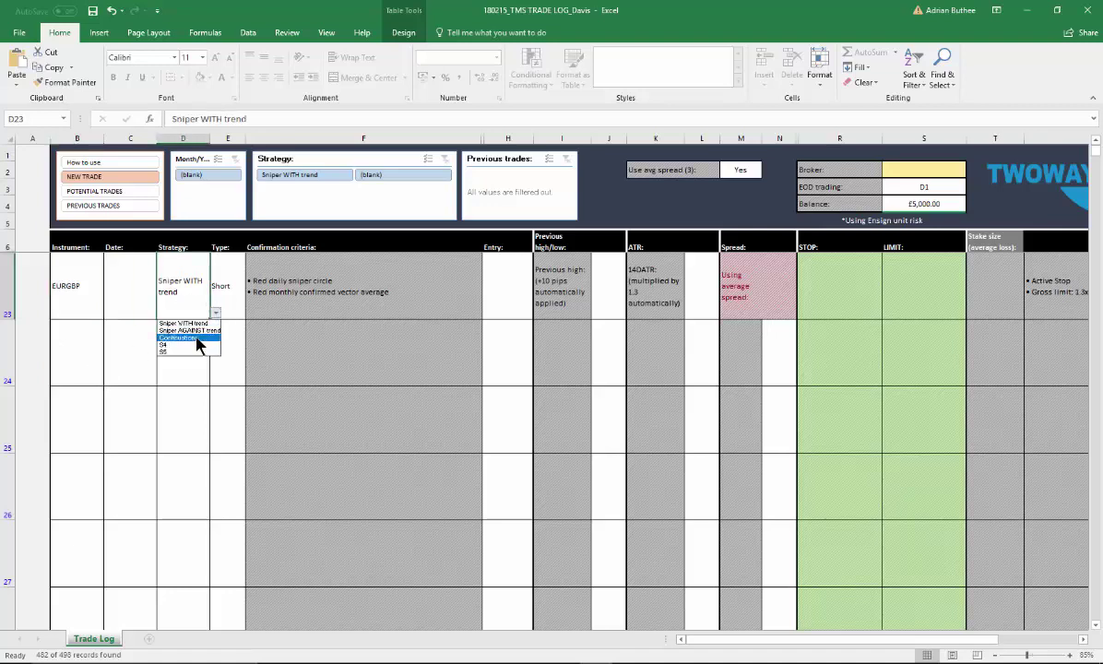
pyautogui.click(177, 325)
pyautogui.moveTo(818, 643); pyautogui.dragTo(859, 637)
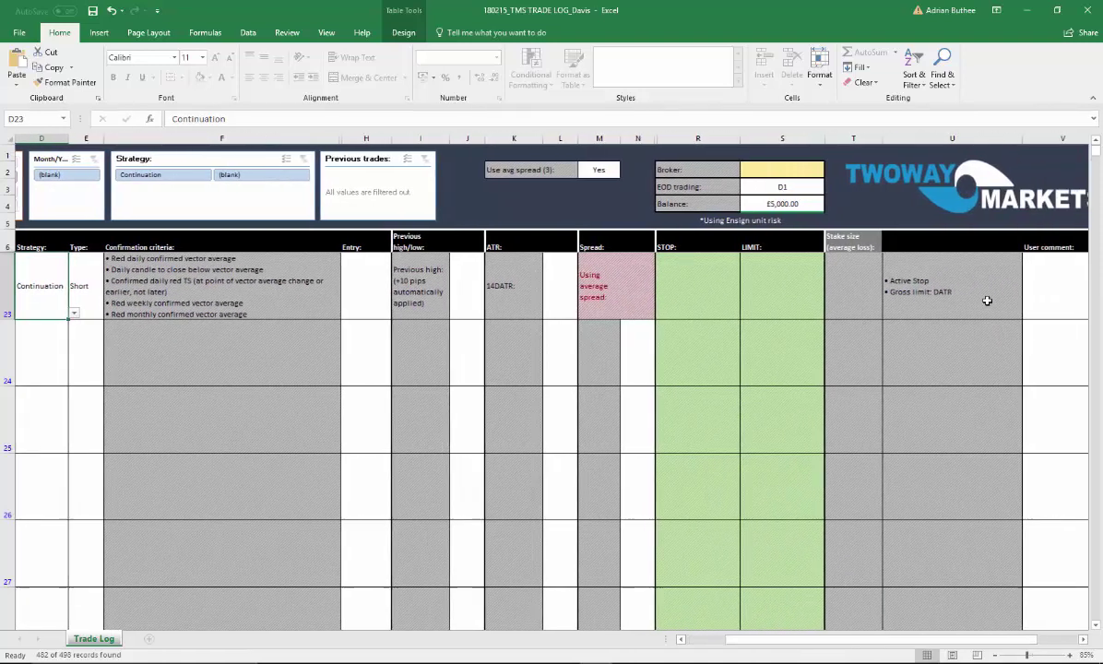
pyautogui.click(916, 301)
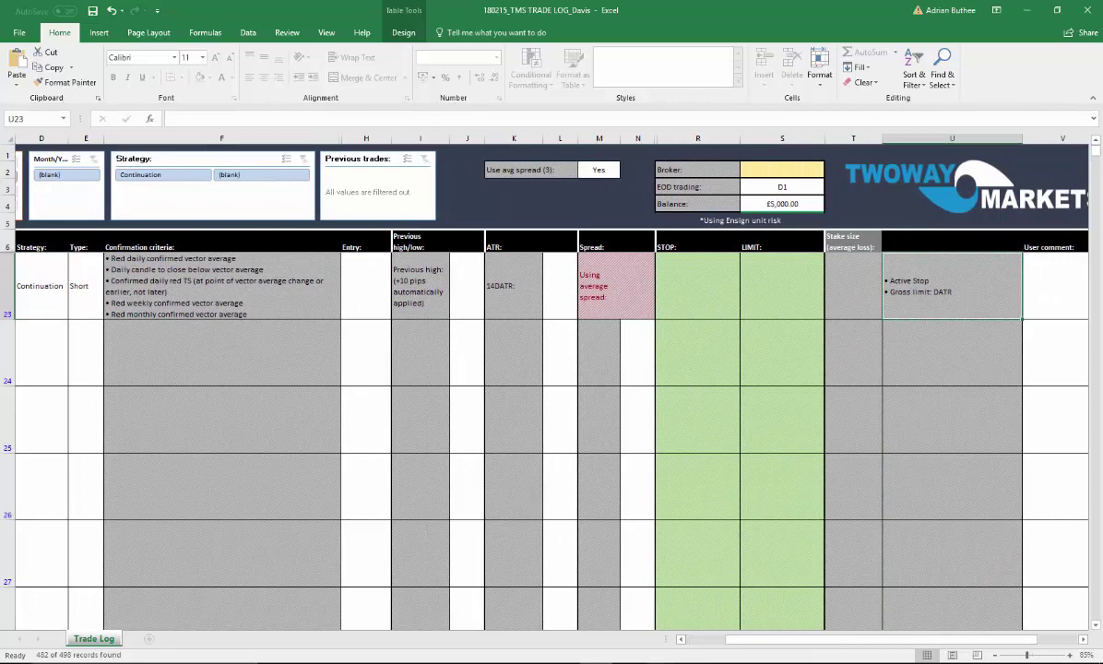
pyautogui.hotkey('alt', 'Tab')
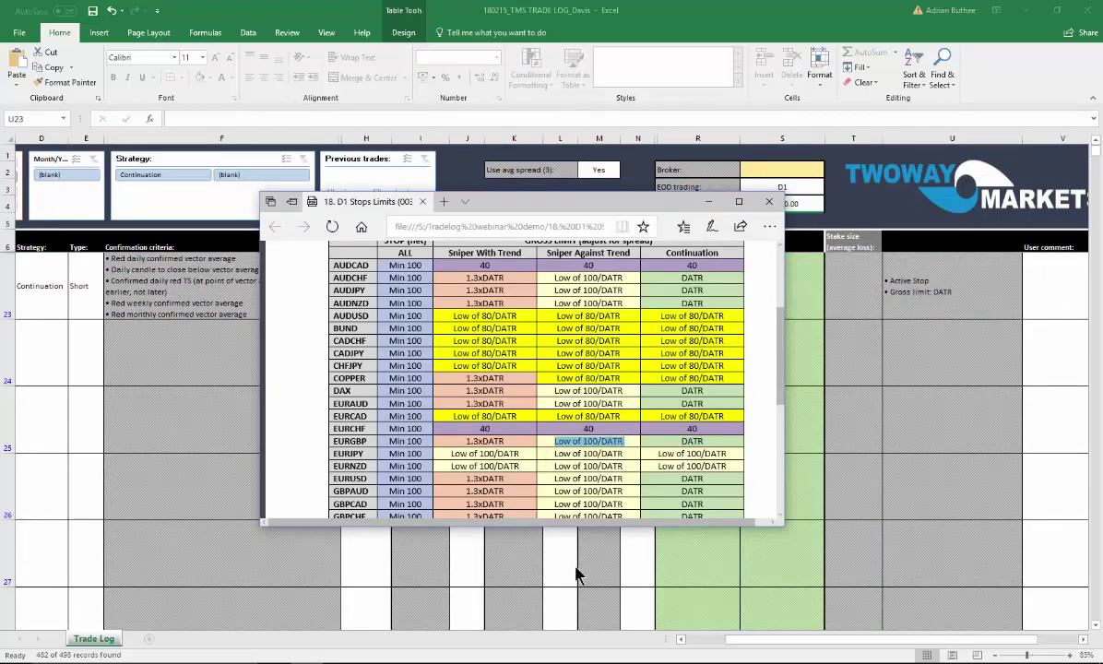
pyautogui.hotkey('alt', 'Tab')
# Step: Try the Sniper AGAINST trend strategy on the EURGBP trade and check its gross limit and ATR notes
pyautogui.click(34, 306)
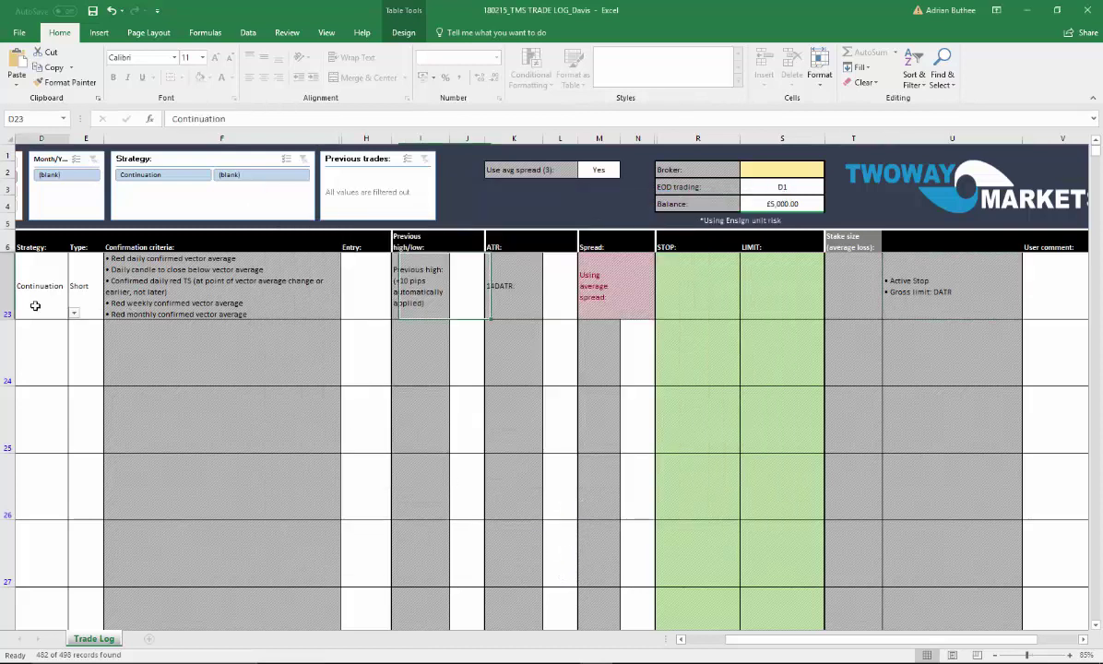
pyautogui.click(74, 314)
pyautogui.click(50, 331)
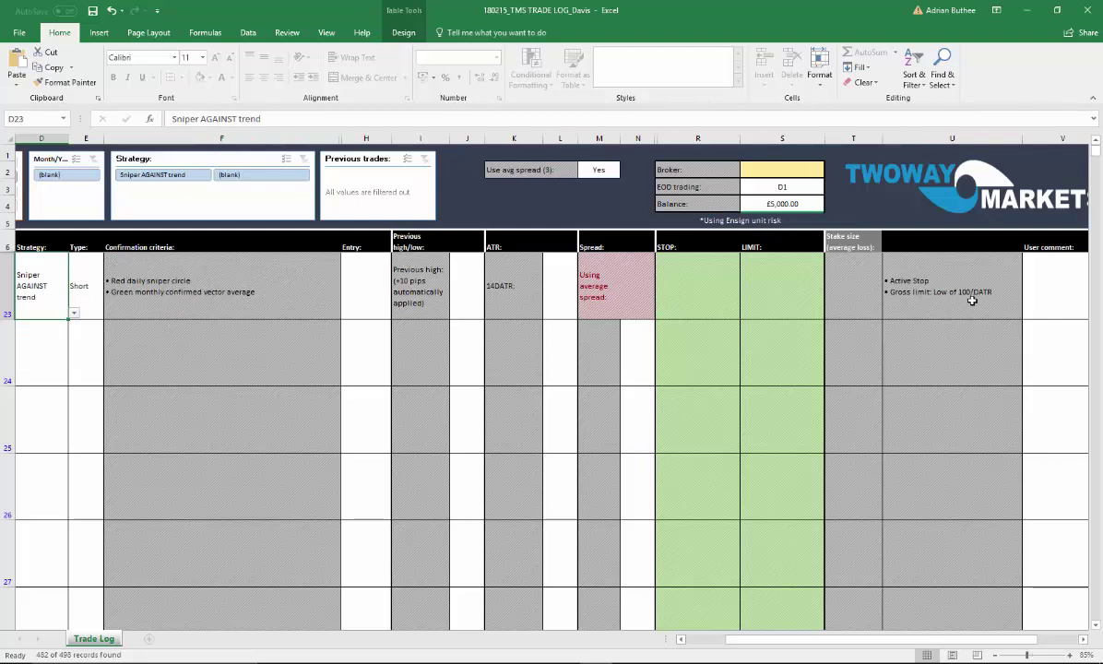
pyautogui.click(523, 299)
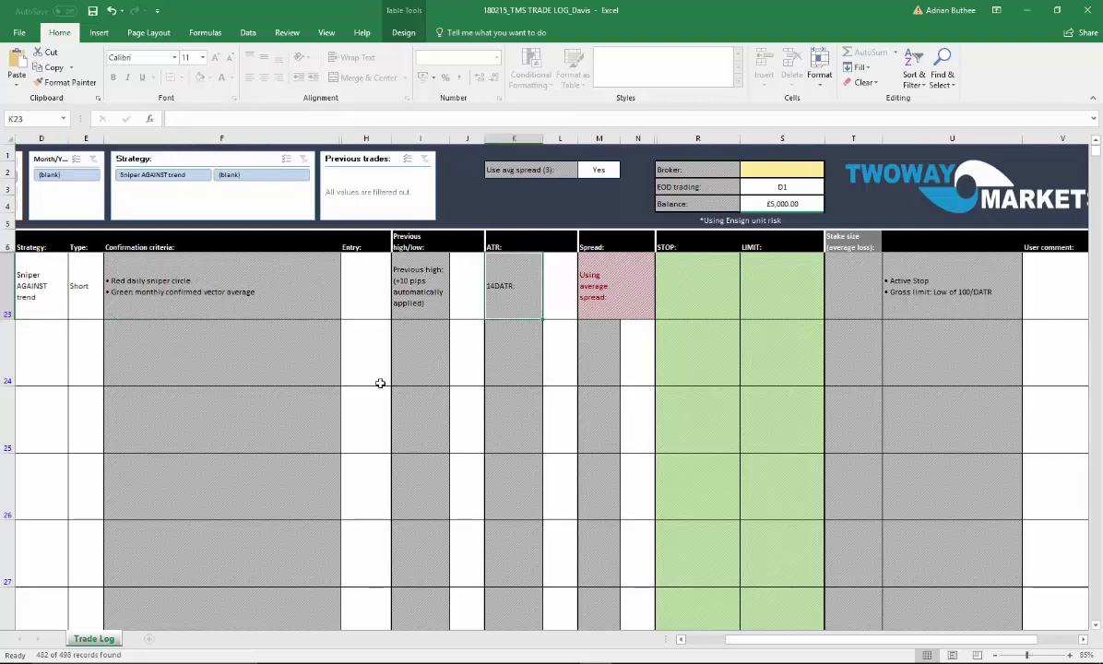
# Step: Set the EURGBP trade's strategy to Sniper WITH trend and check its gross limit and ATR notes
pyautogui.click(49, 304)
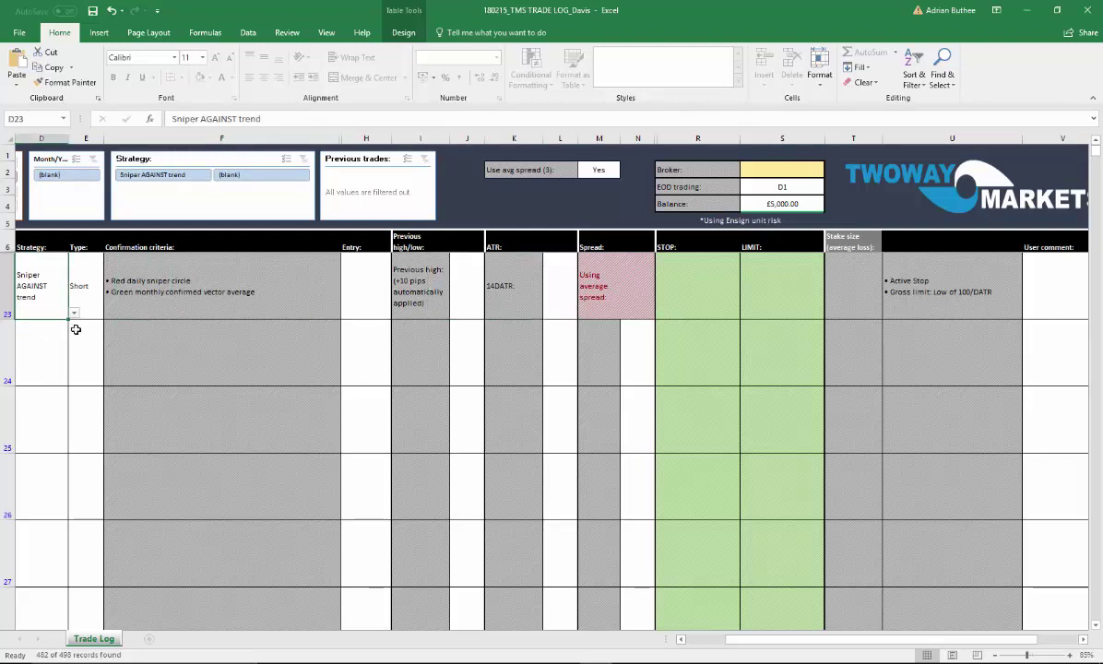
pyautogui.click(74, 314)
pyautogui.click(55, 325)
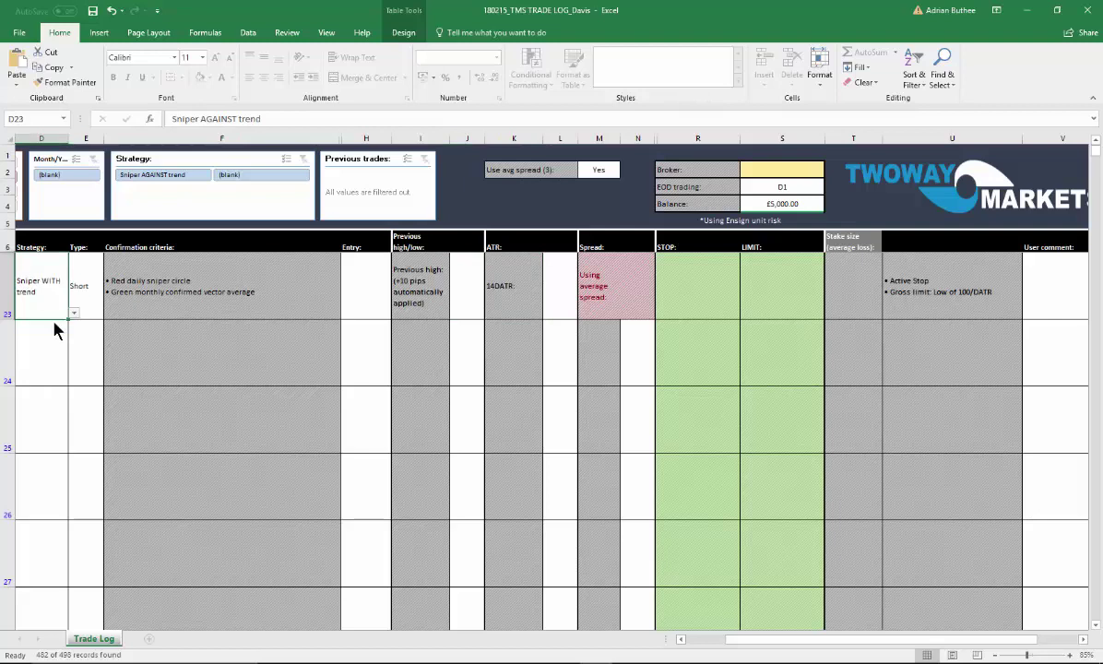
pyautogui.click(948, 303)
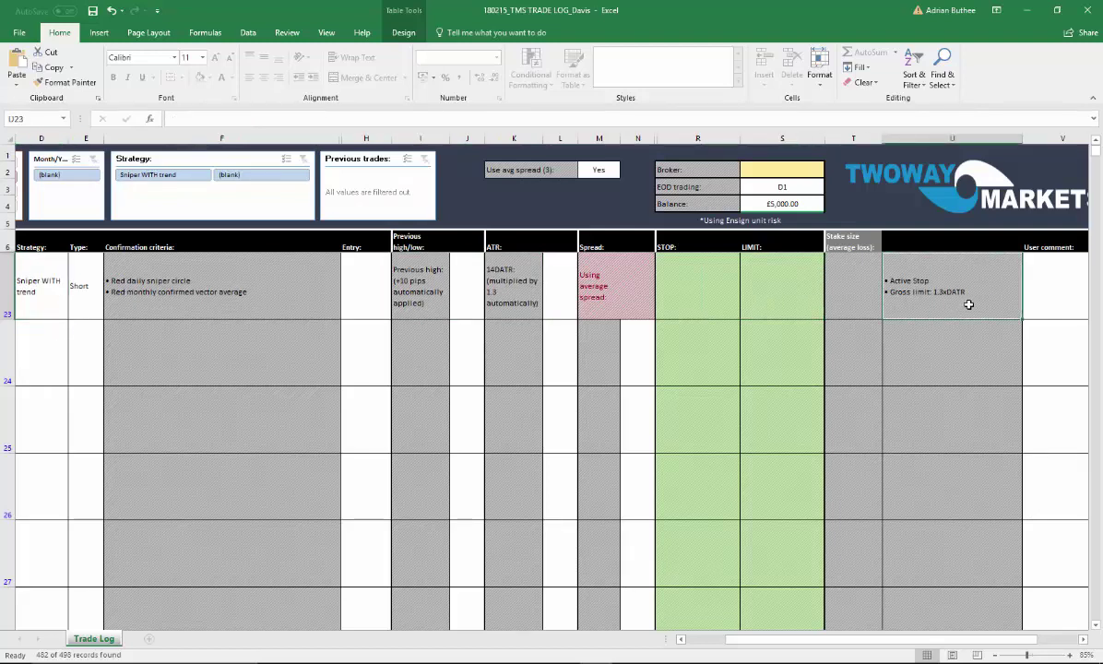
pyautogui.click(499, 292)
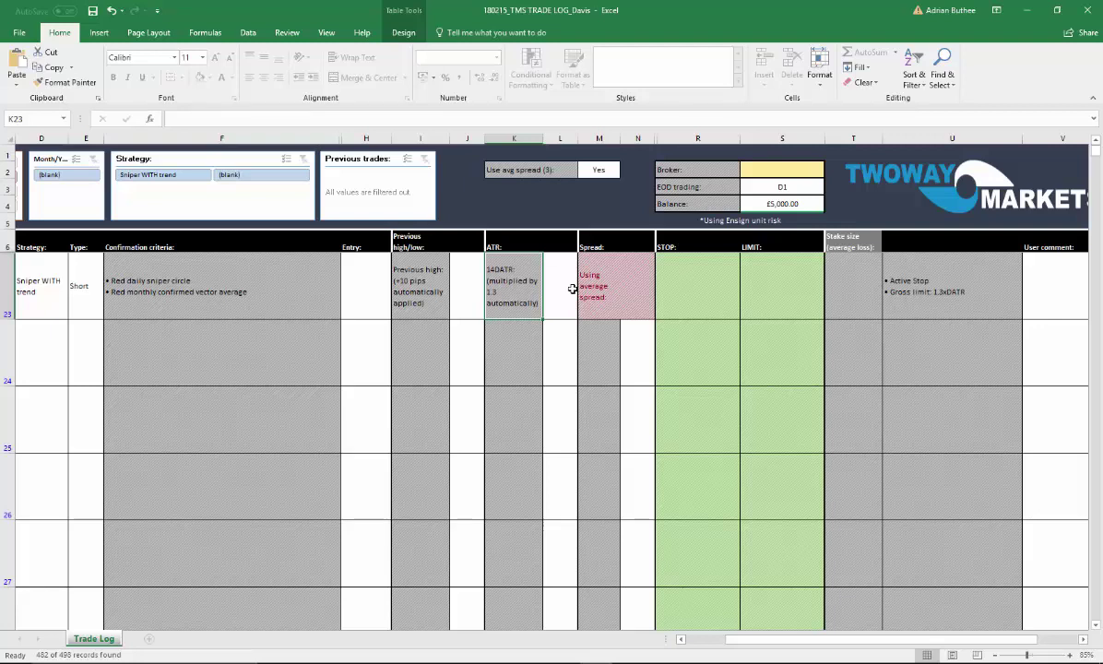
# Step: Set the trade log's broker to ETX and check the broker details in the EURGBP trade's notes
pyautogui.click(782, 169)
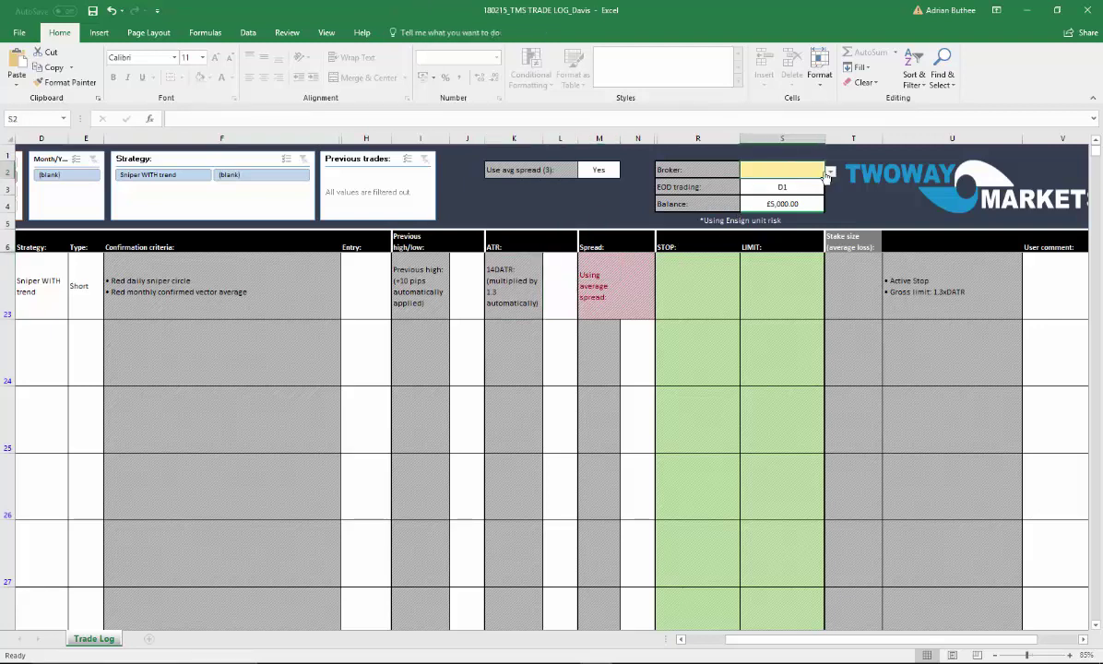
pyautogui.click(830, 173)
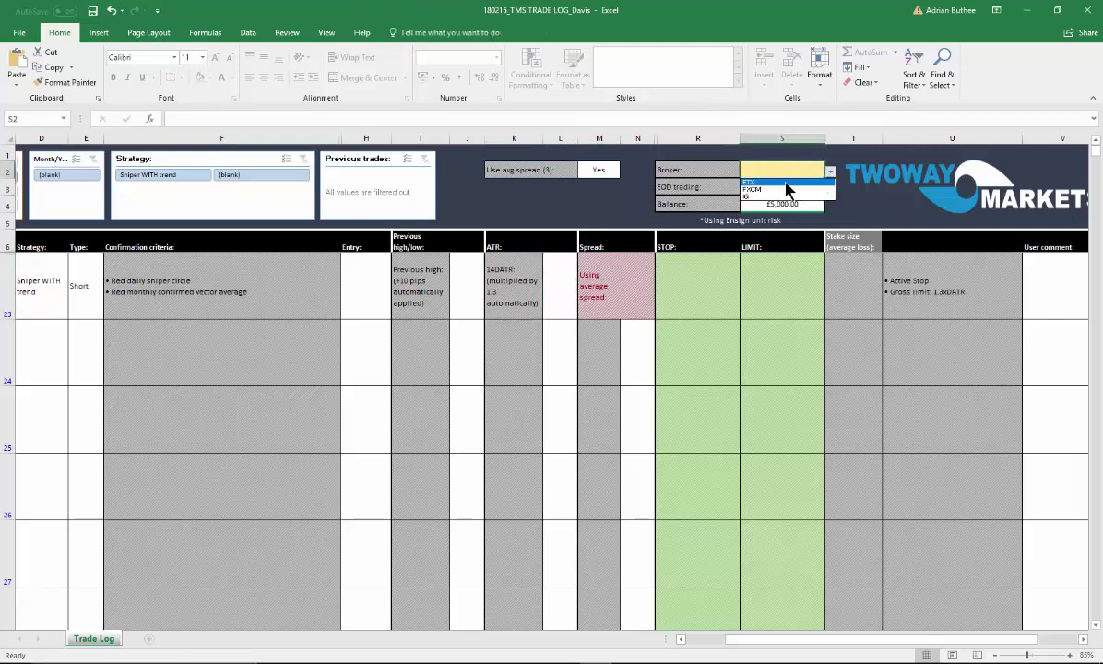
pyautogui.click(759, 182)
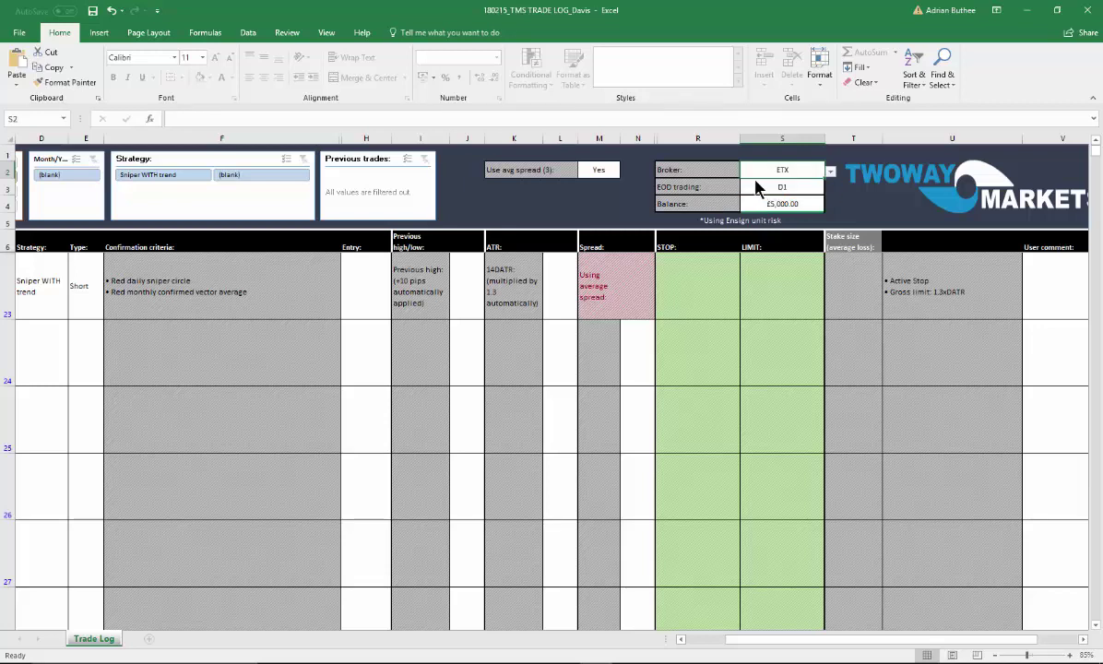
pyautogui.click(959, 288)
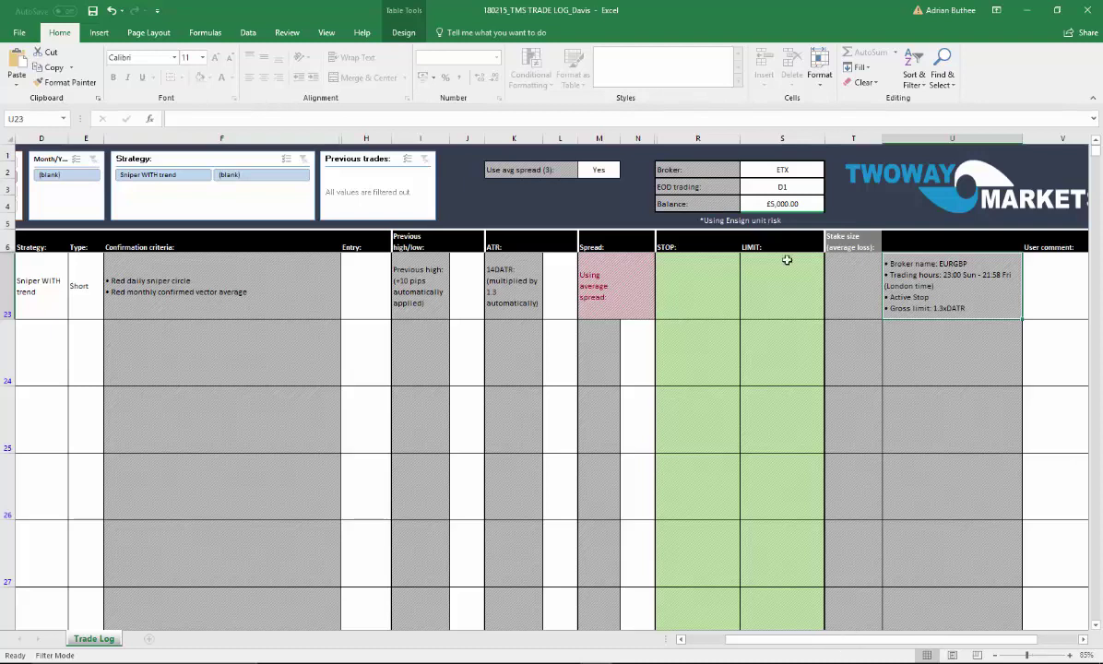
pyautogui.click(794, 171)
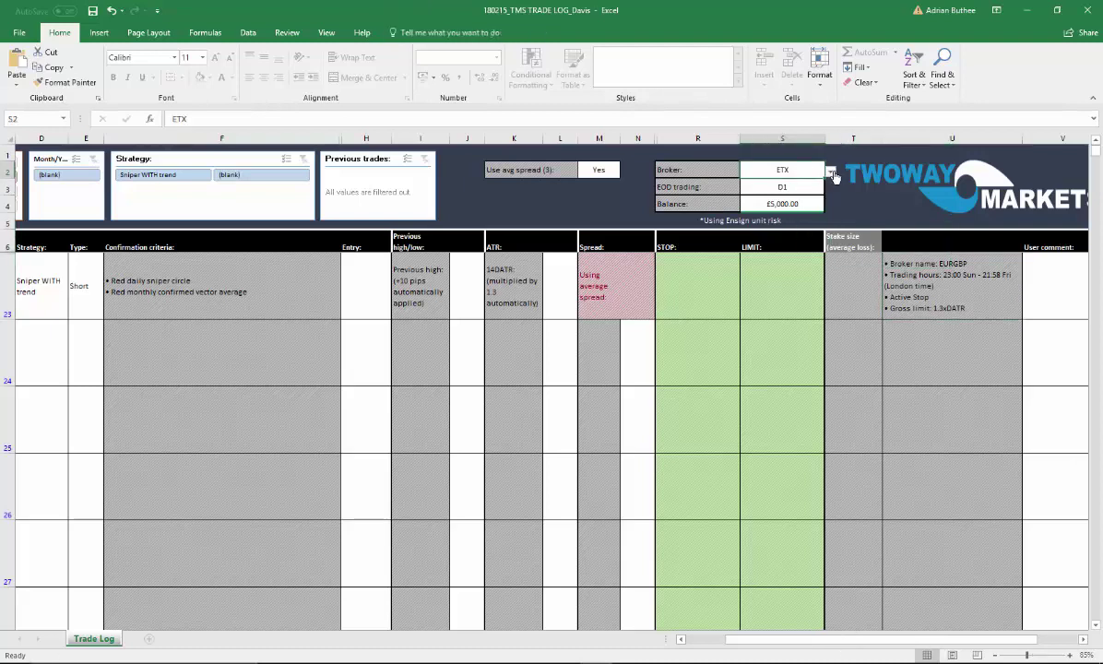
# Step: Enter an AUDCHF trade below the EURGBP one with the Sniper WITH trend strategy and type Long
pyautogui.moveTo(805, 641); pyautogui.dragTo(749, 651)
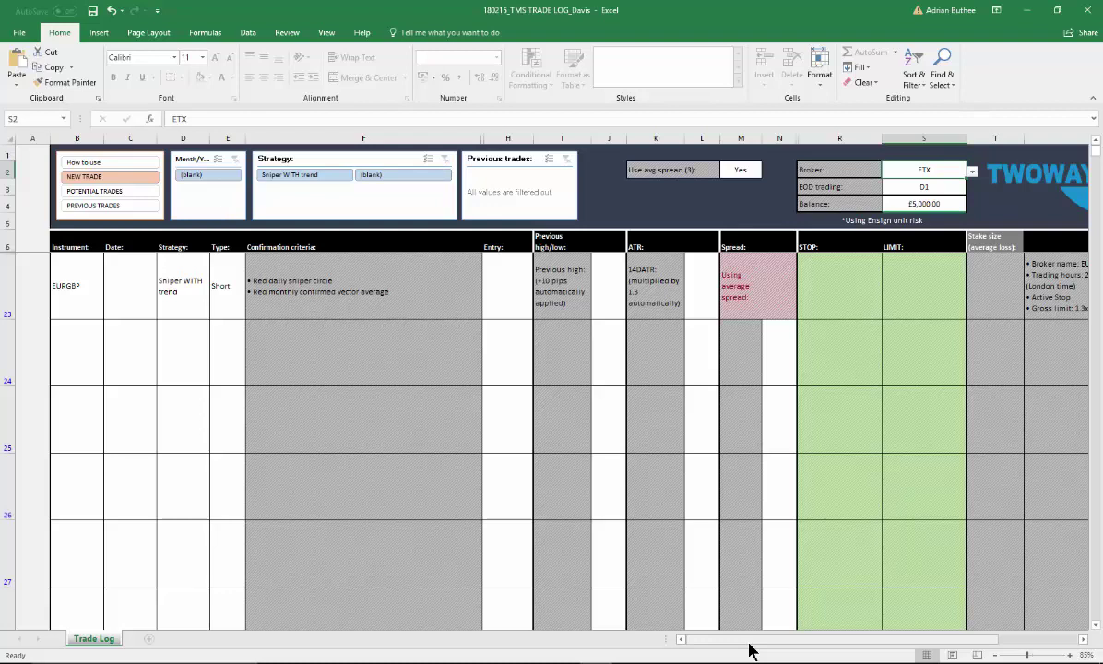
pyautogui.click(92, 360)
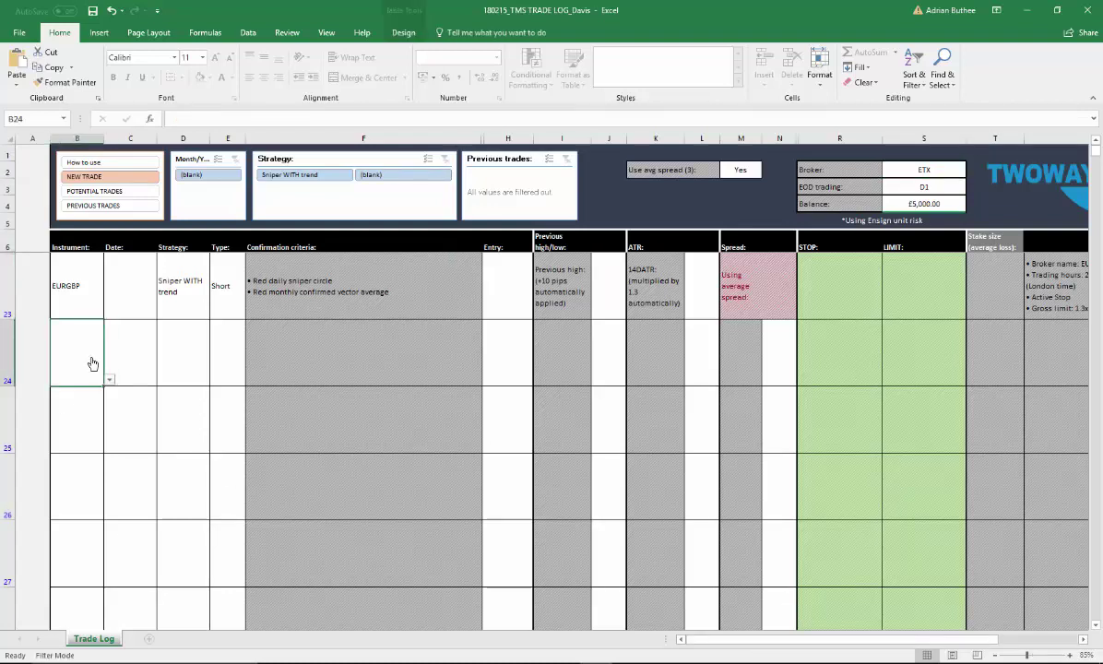
pyautogui.write('AUDCHF')
pyautogui.click(202, 365)
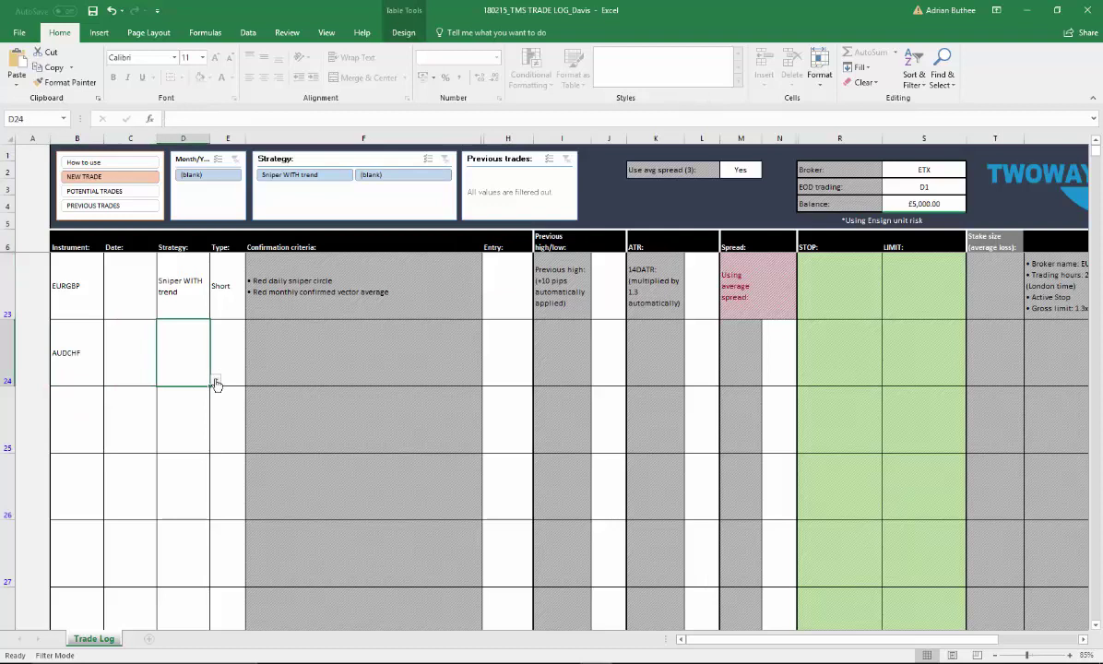
pyautogui.click(216, 379)
pyautogui.click(184, 390)
pyautogui.click(228, 364)
pyautogui.click(250, 380)
pyautogui.click(226, 392)
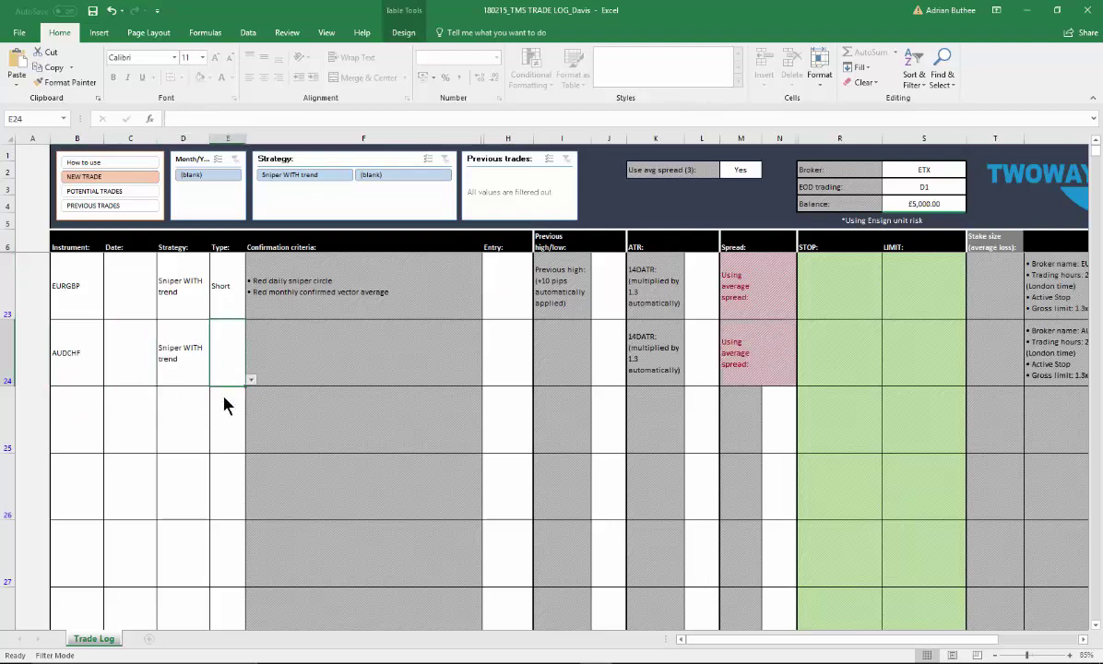
# Step: Enter an AUDUSD trade in row 25 with the Continuation strategy and type Short
pyautogui.click(98, 415)
pyautogui.click(109, 447)
pyautogui.click(88, 484)
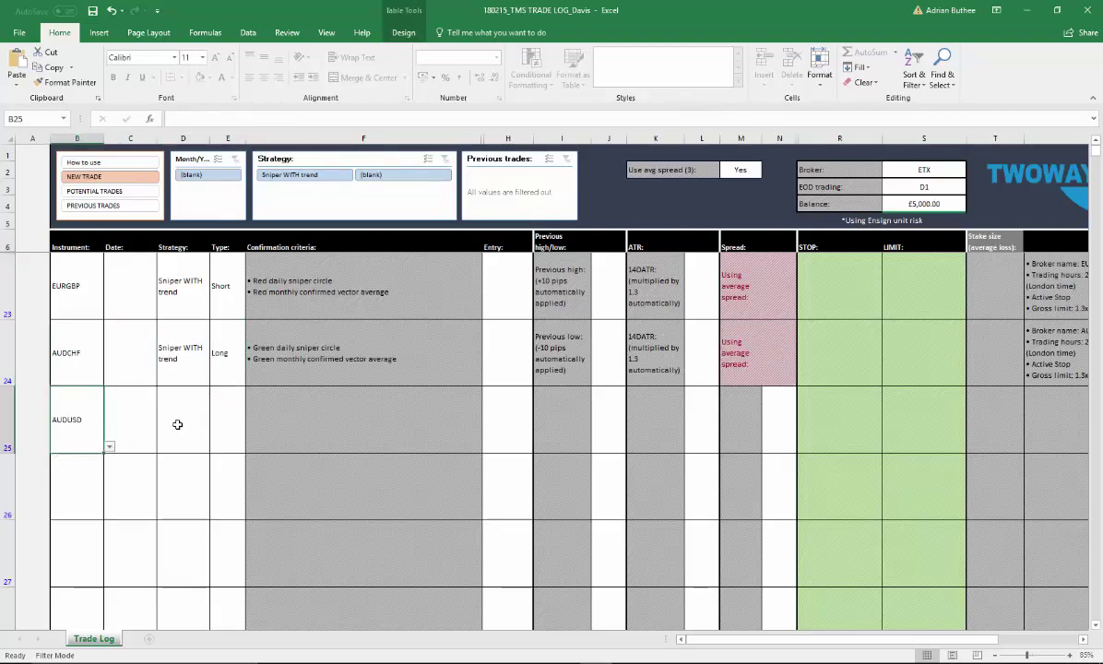
pyautogui.click(180, 423)
pyautogui.click(212, 445)
pyautogui.click(196, 470)
pyautogui.click(227, 434)
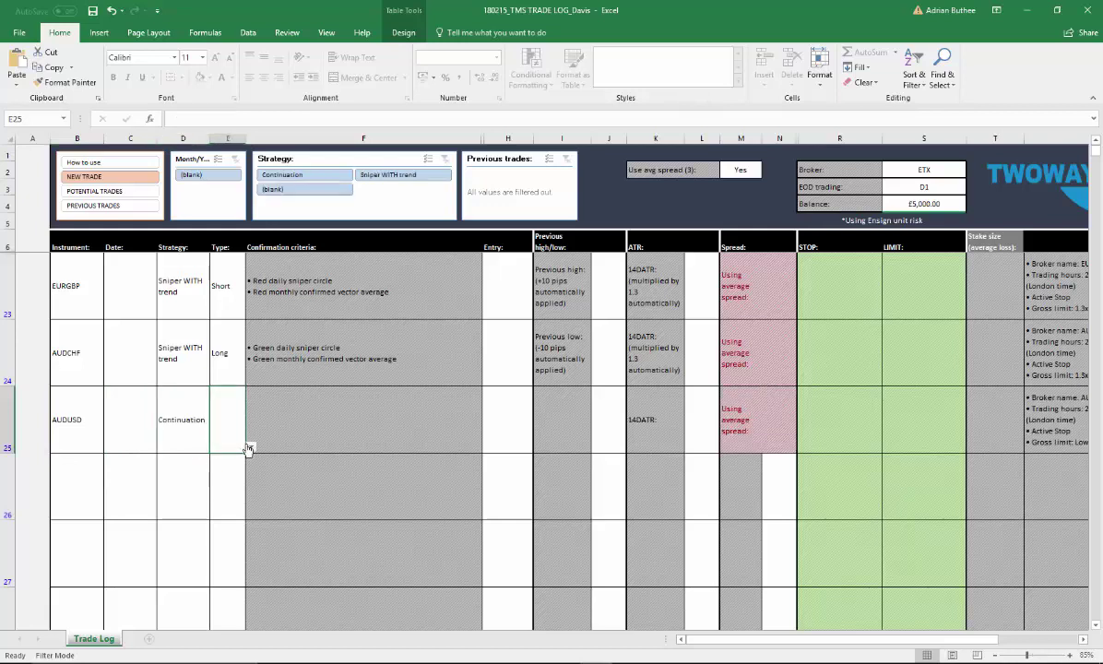
pyautogui.click(250, 447)
pyautogui.click(237, 459)
# Step: Enter another AUDUSD trade in row 26 with the S5 strategy and type Short
pyautogui.click(92, 494)
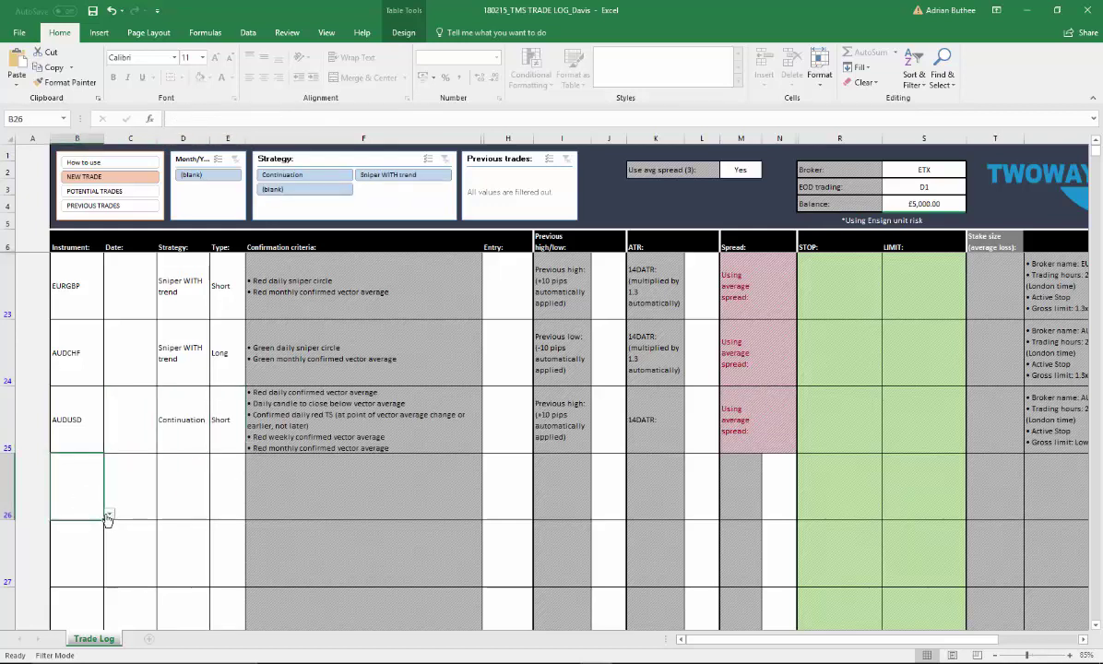
pyautogui.click(109, 513)
pyautogui.click(87, 554)
pyautogui.click(189, 479)
pyautogui.click(215, 513)
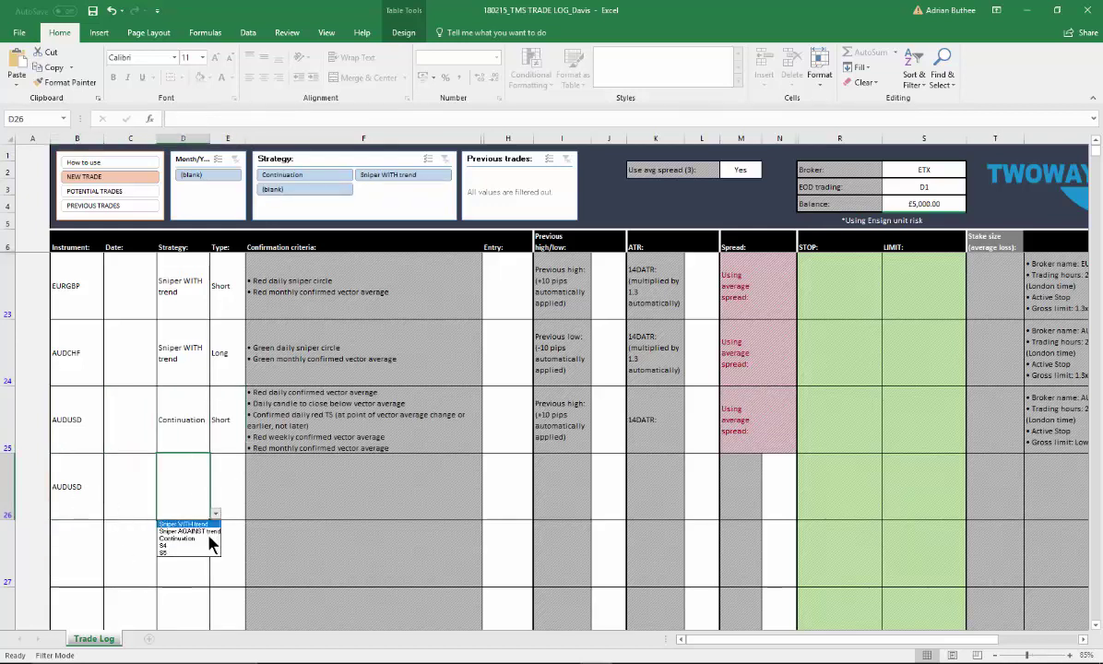
pyautogui.click(189, 553)
pyautogui.click(232, 489)
pyautogui.click(250, 513)
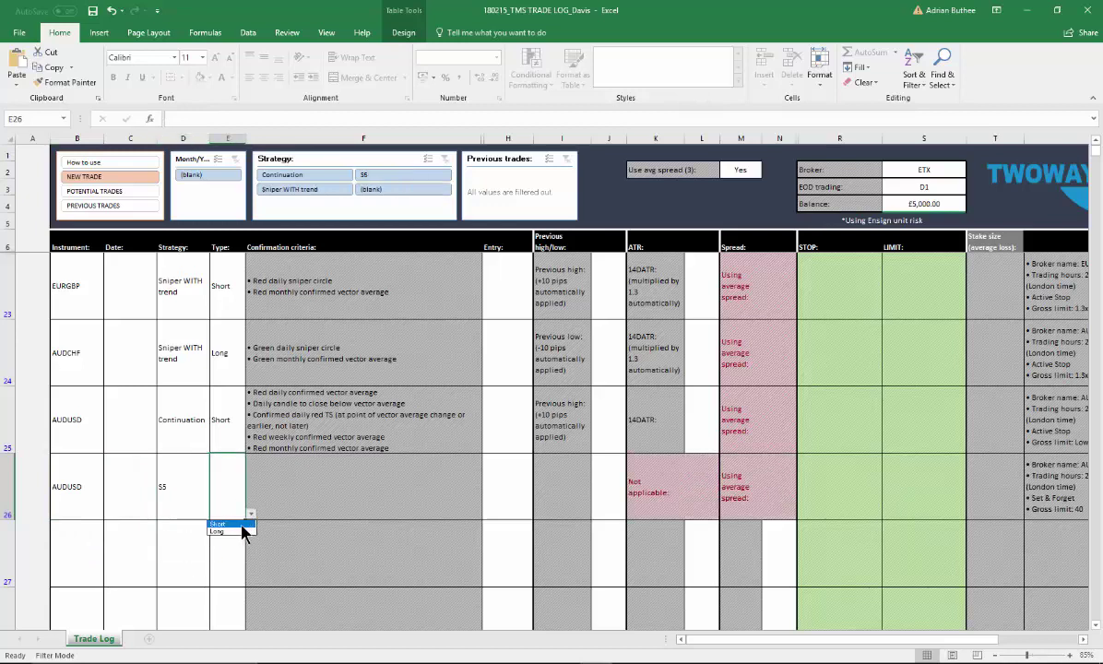
pyautogui.click(227, 524)
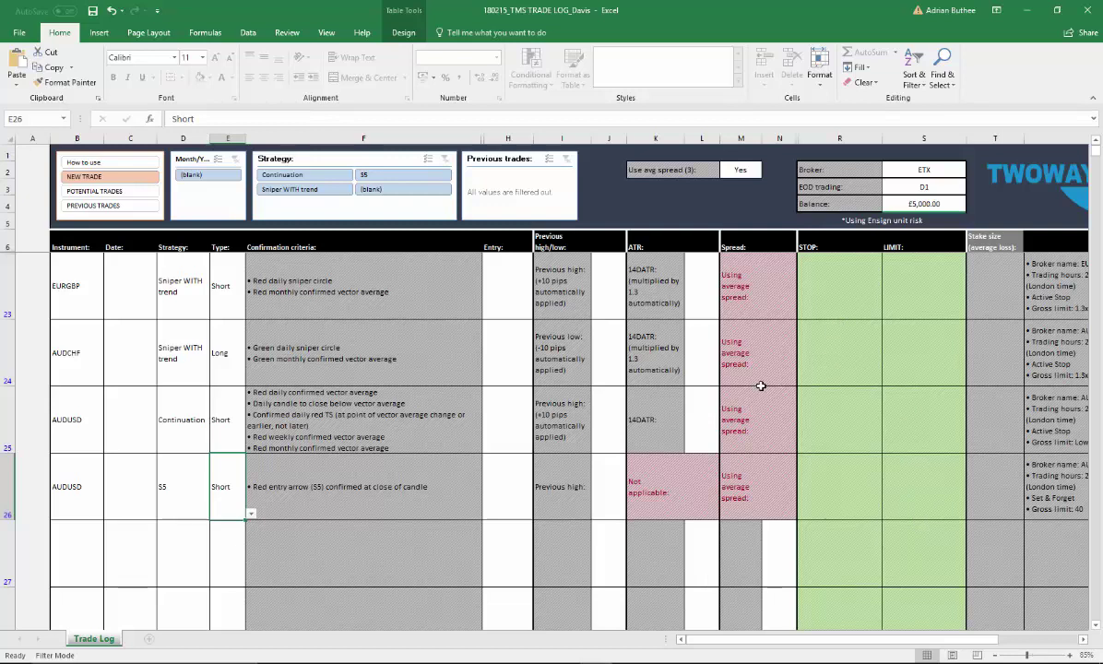
# Step: Clear the instrument, date, strategy and type entries of all four trades in rows 23 to 26
pyautogui.moveTo(92, 281); pyautogui.dragTo(222, 485)
pyautogui.press('Delete')
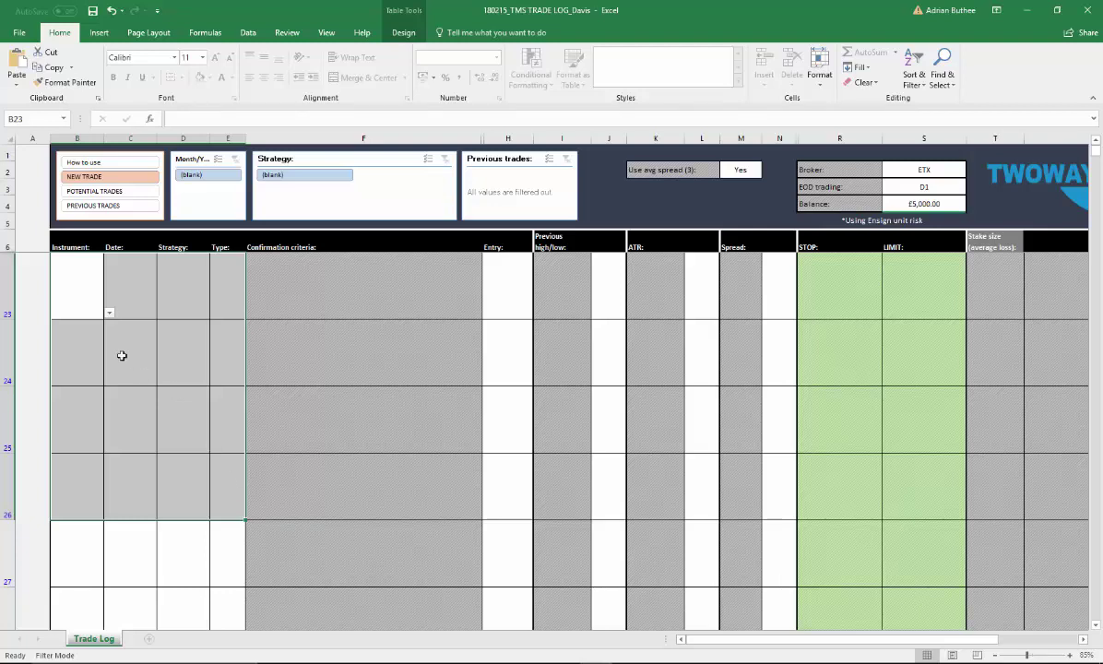
pyautogui.hotkey('alt', 'Down')
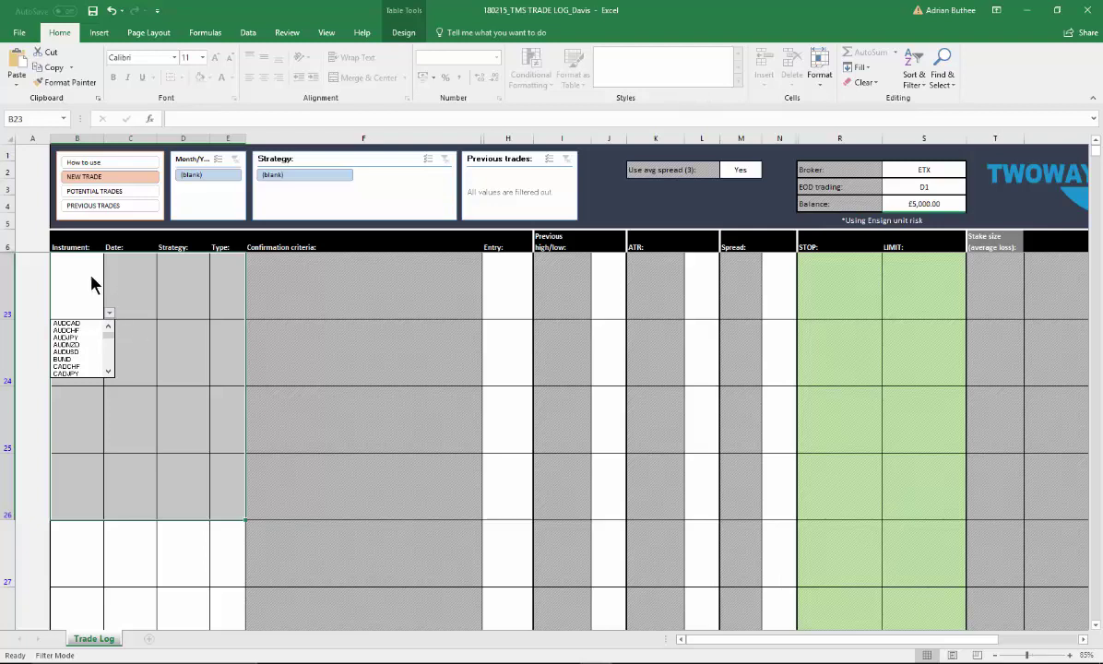
pyautogui.click(109, 314)
pyautogui.click(108, 314)
pyautogui.click(129, 280)
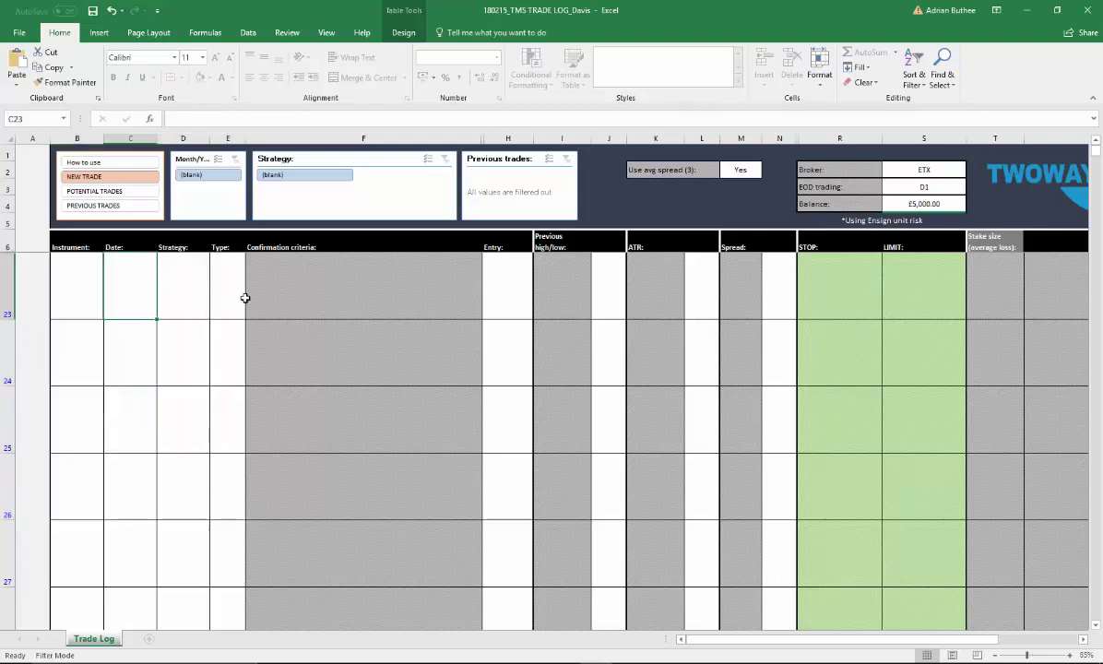